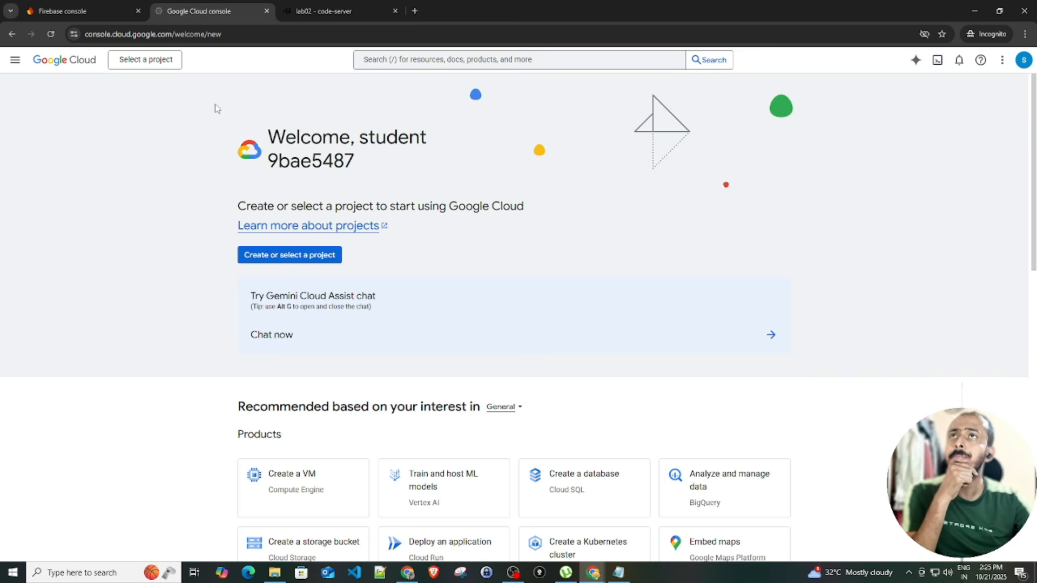
Switch to the qwiklabs lab project and open the Firebase page by searching 'firebase'
left_click(166, 63)
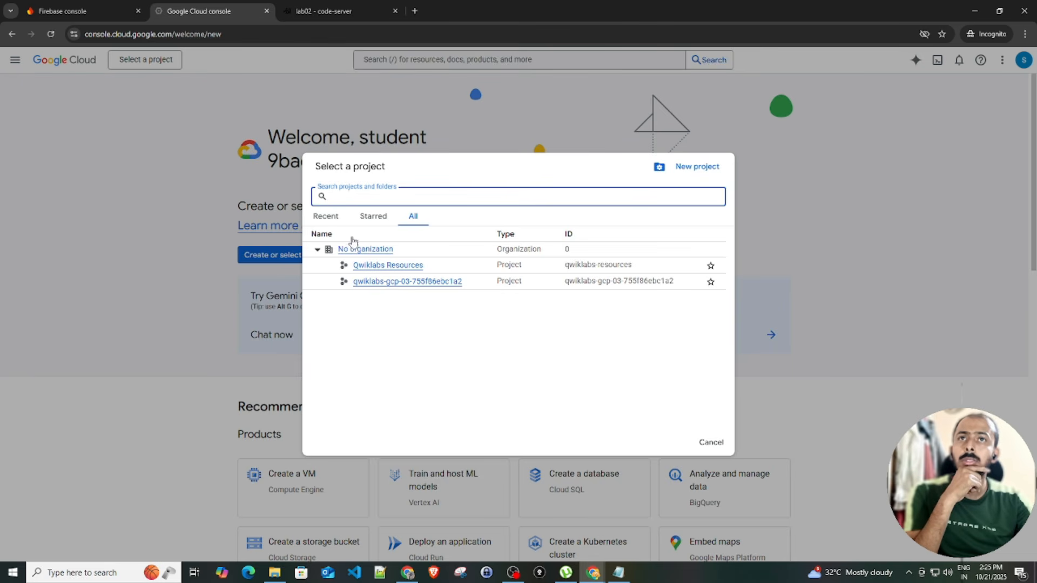
left_click(404, 285)
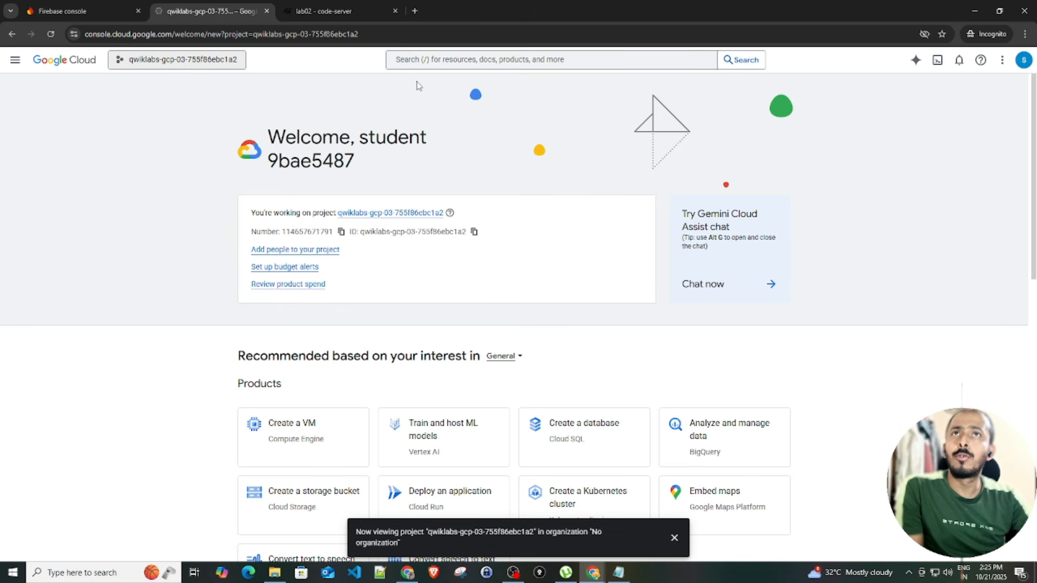
left_click(423, 61)
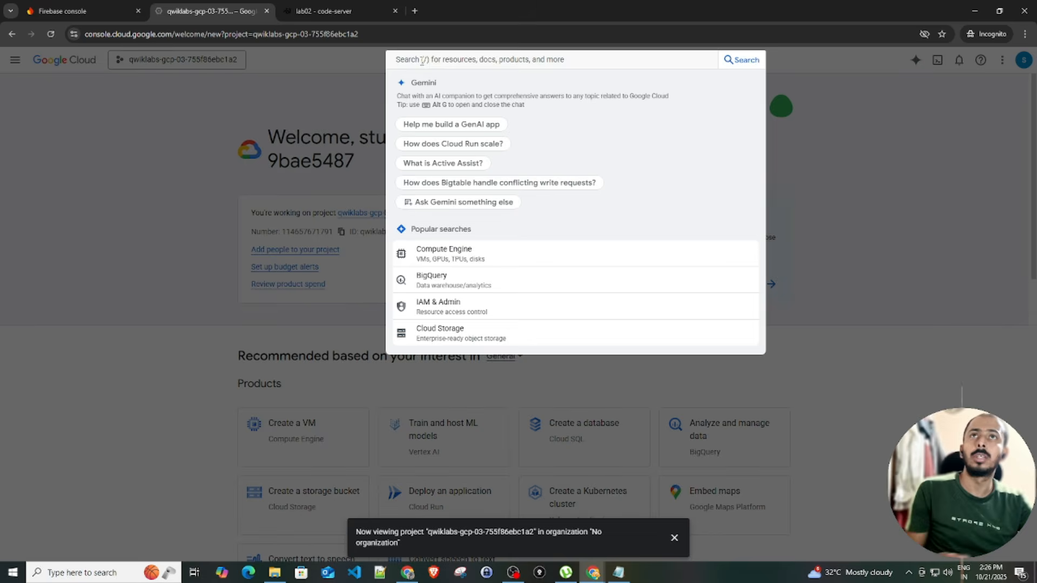
type("firebase")
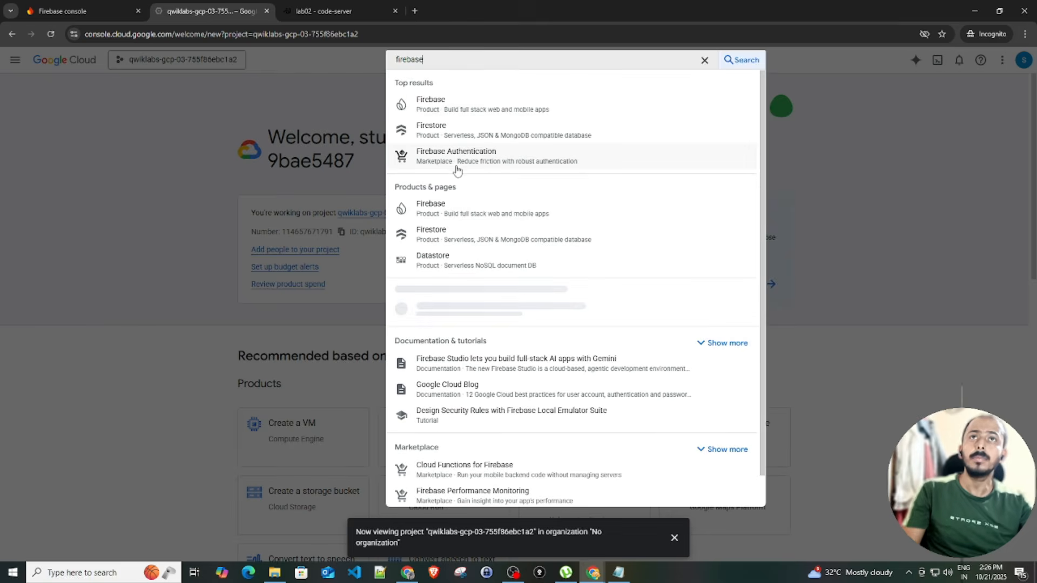
left_click(443, 105)
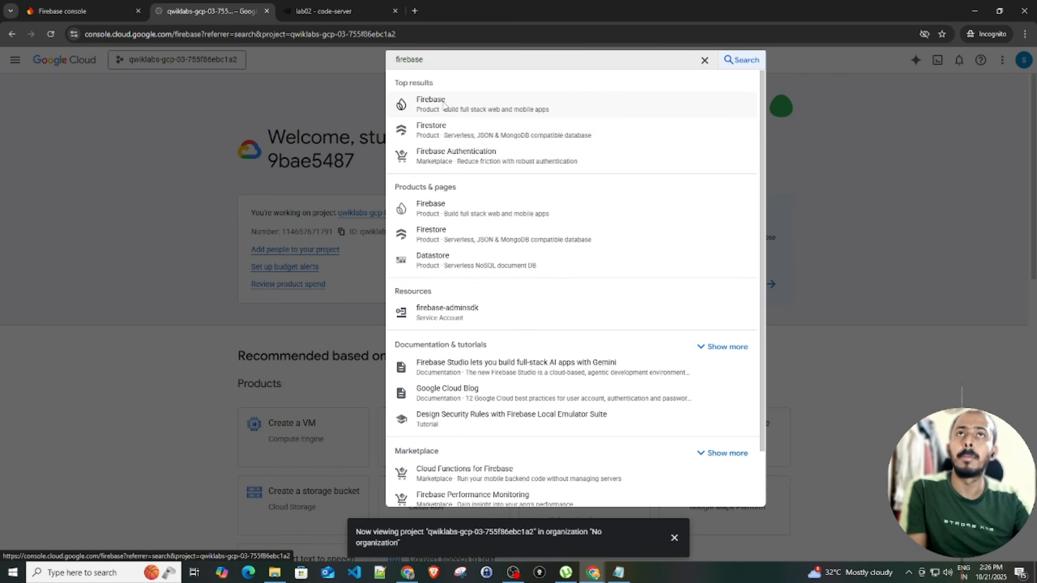
left_click(673, 538)
Under Run server-side code, choose Get started for Firebase App Hosting and continue to the Firebase console
scroll(240, 291, "down", 9)
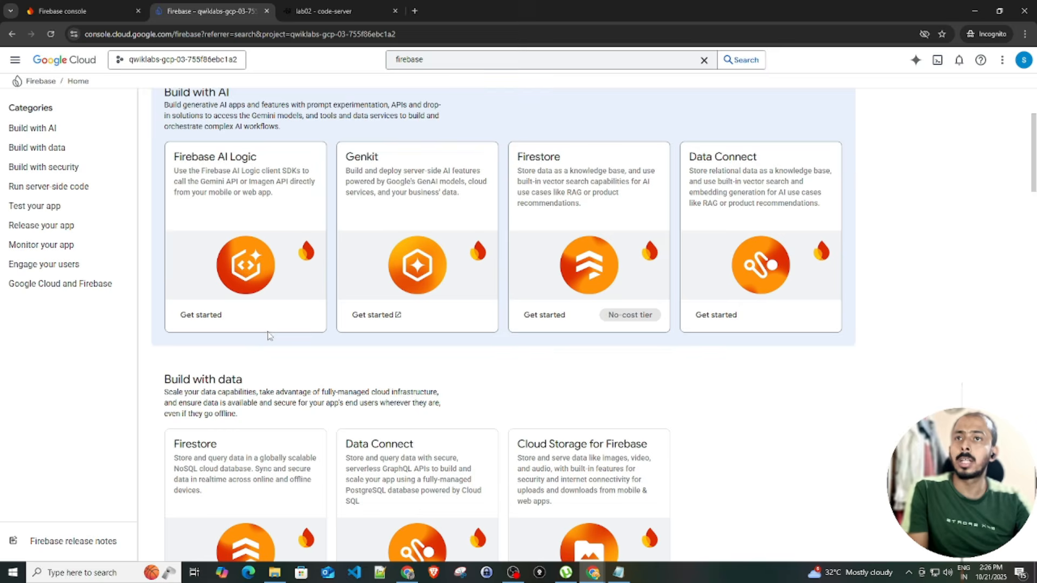
scroll(272, 329, "up", 5)
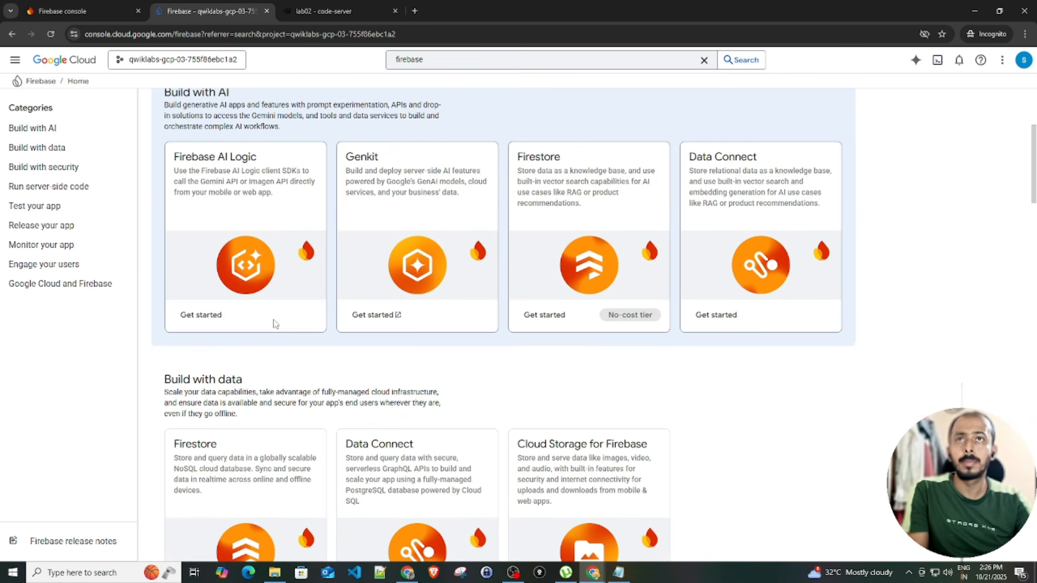
scroll(275, 323, "up", 4)
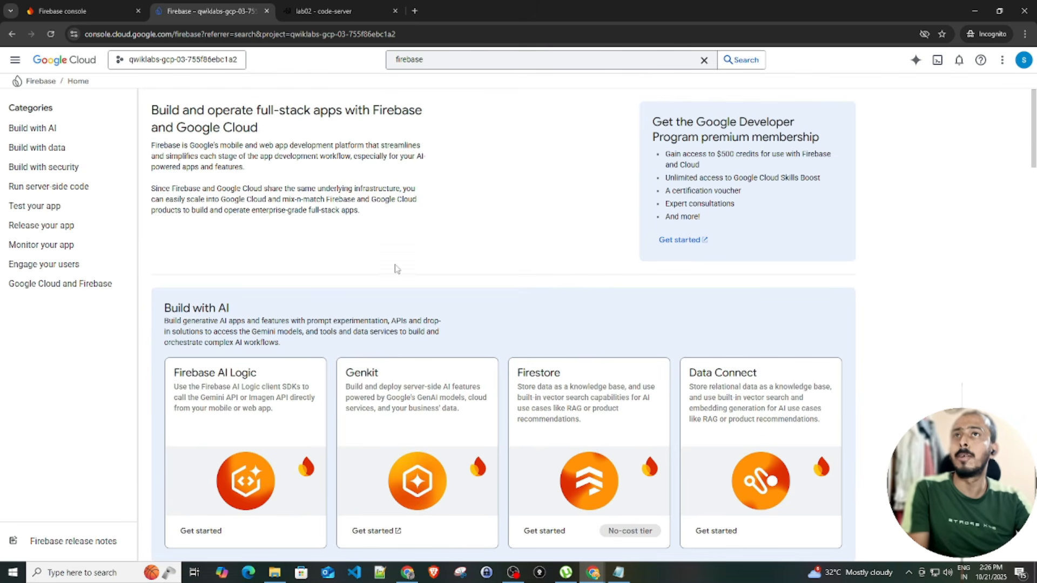
scroll(397, 267, "down", 4)
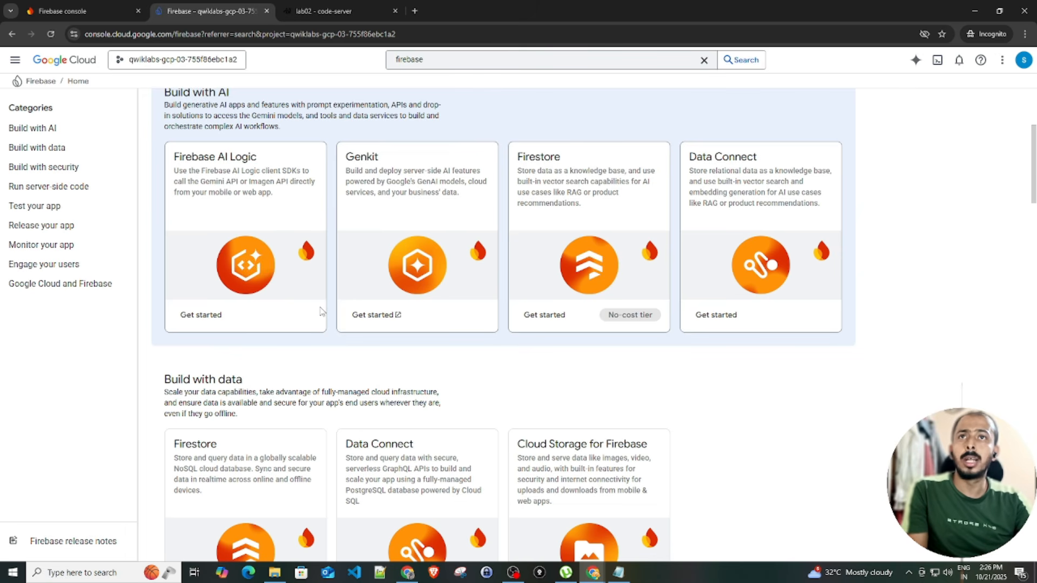
scroll(270, 307, "down", 9)
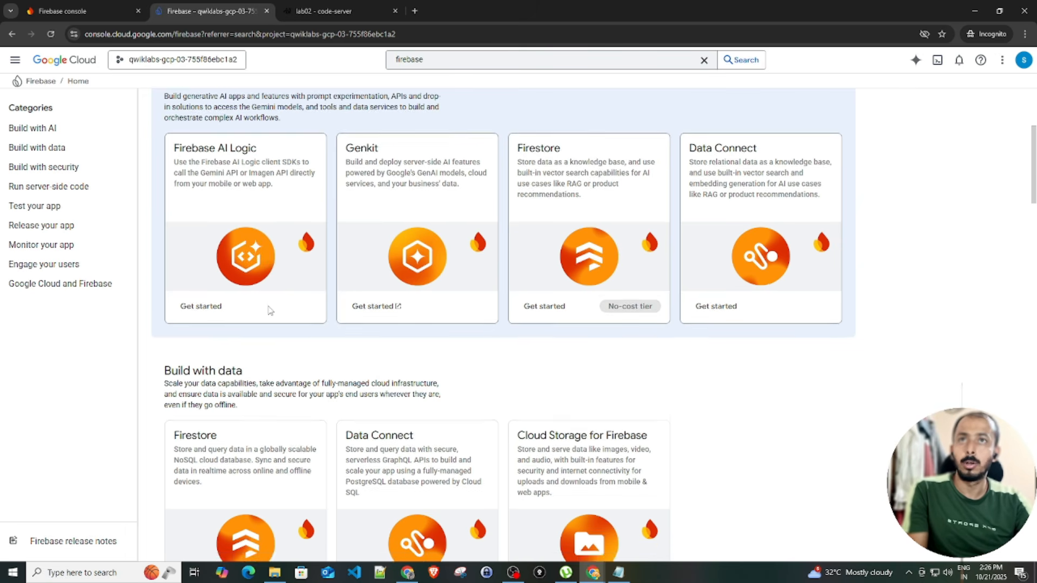
scroll(340, 282, "down", 5)
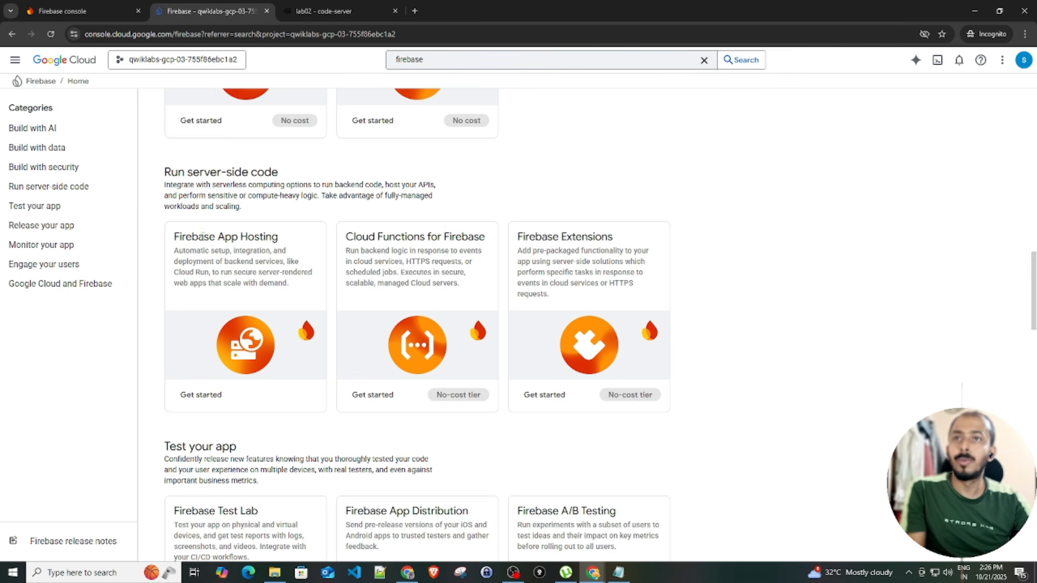
left_click_drag(183, 239, 278, 238)
double_click(259, 237)
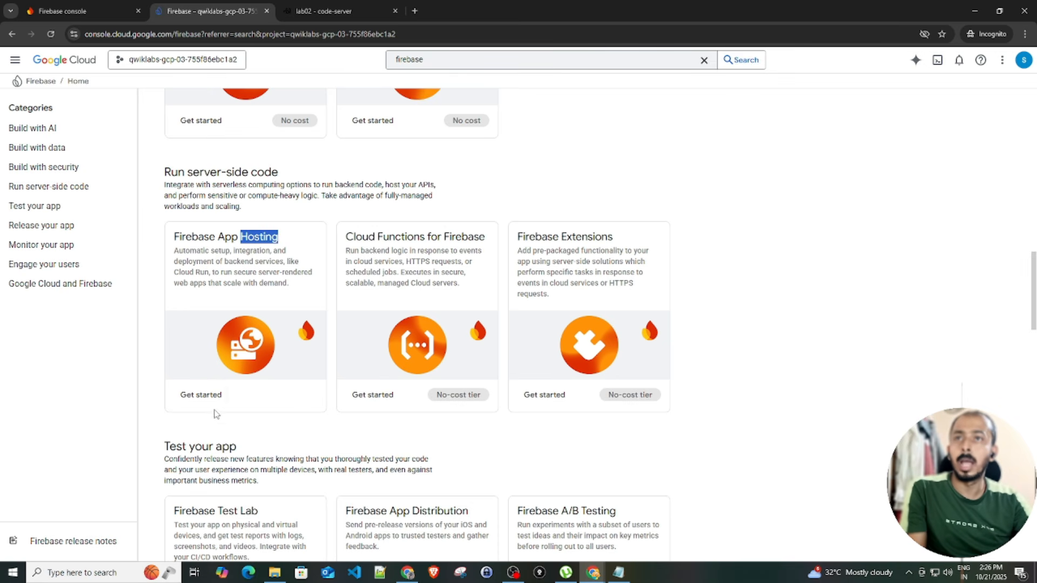
left_click(205, 399)
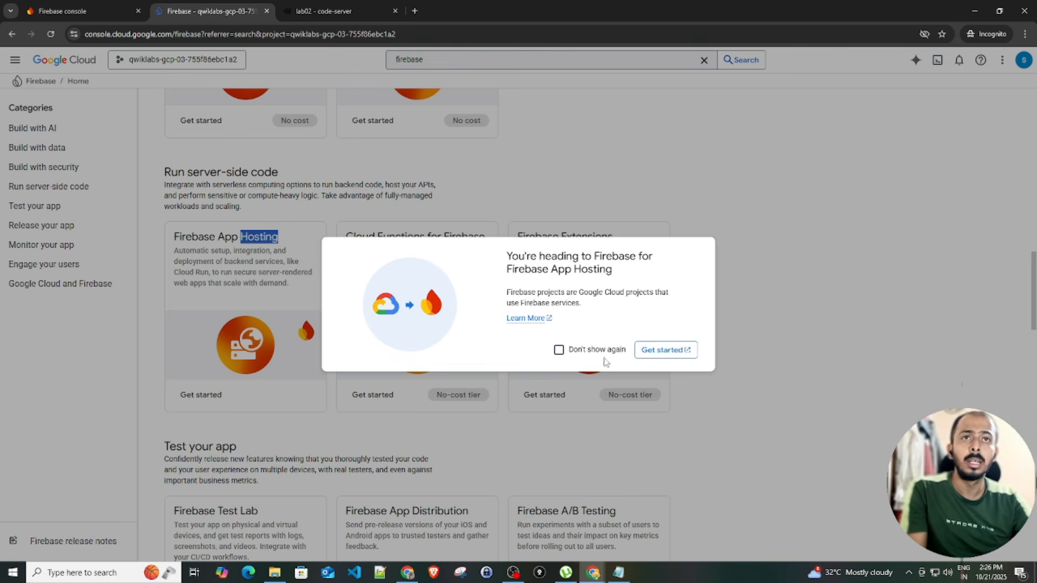
left_click(655, 350)
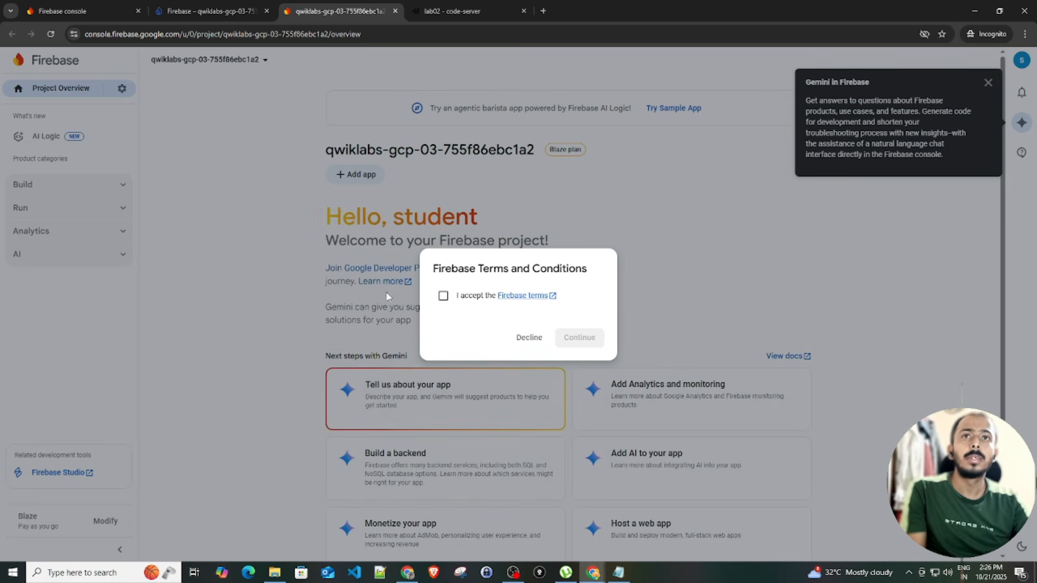
Accept the Firebase terms and continue into the project
left_click(444, 296)
left_click(579, 338)
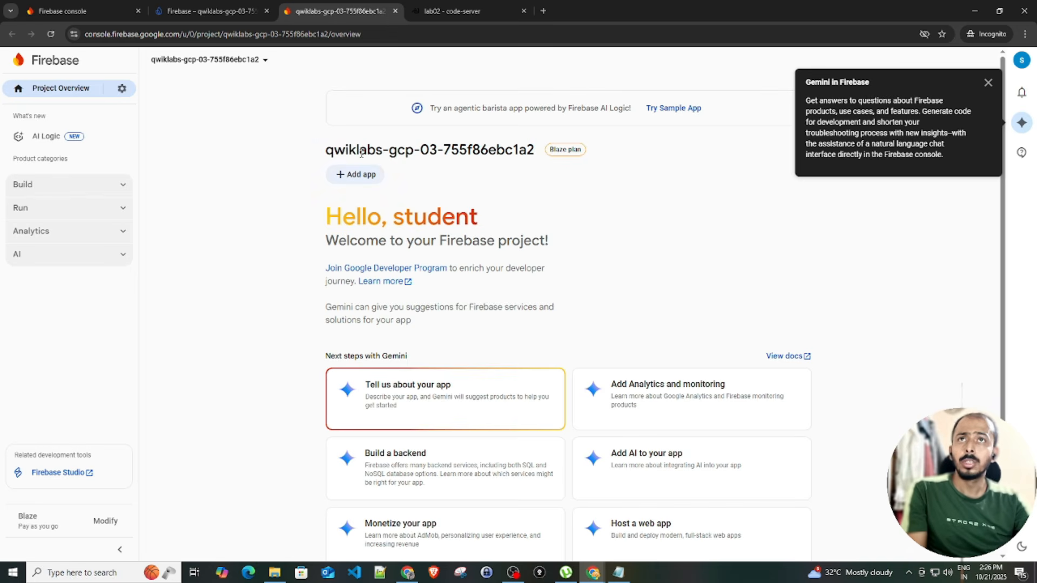
left_click_drag(333, 149, 429, 152)
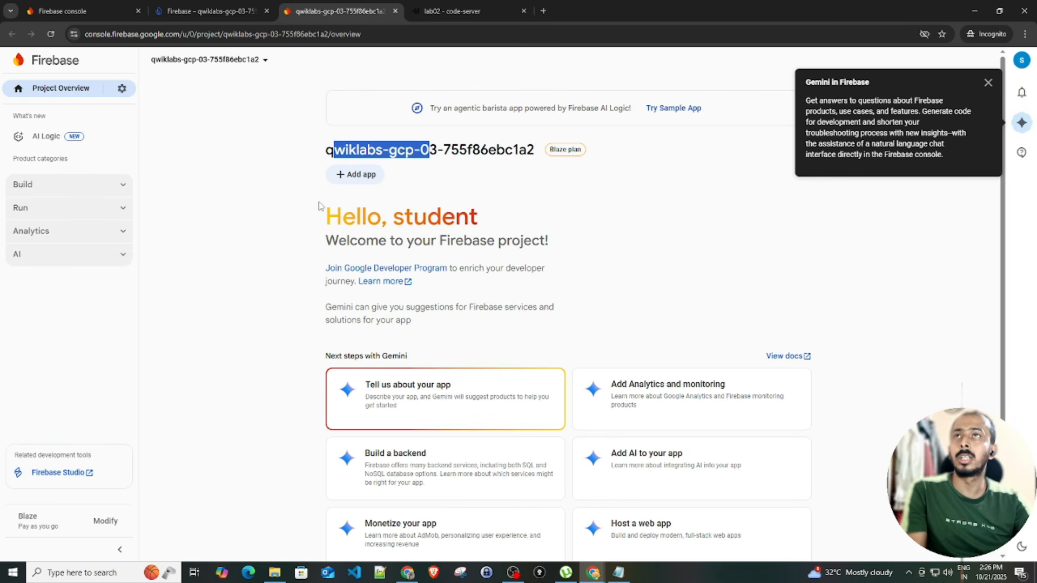
Look through the settings gear menu and Build section, then close the Gemini in Firebase popup
left_click(122, 89)
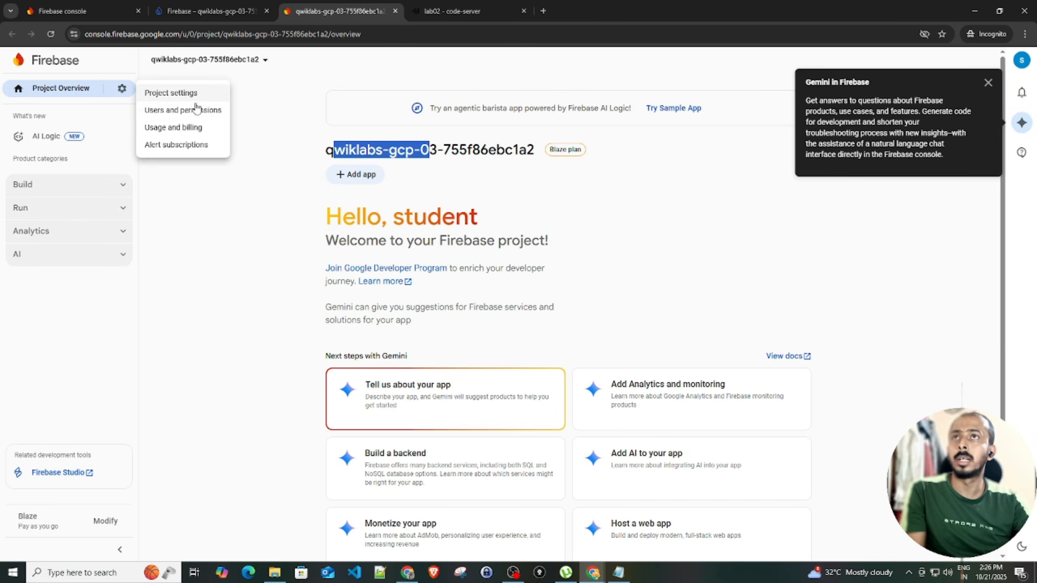
left_click(223, 212)
left_click(62, 185)
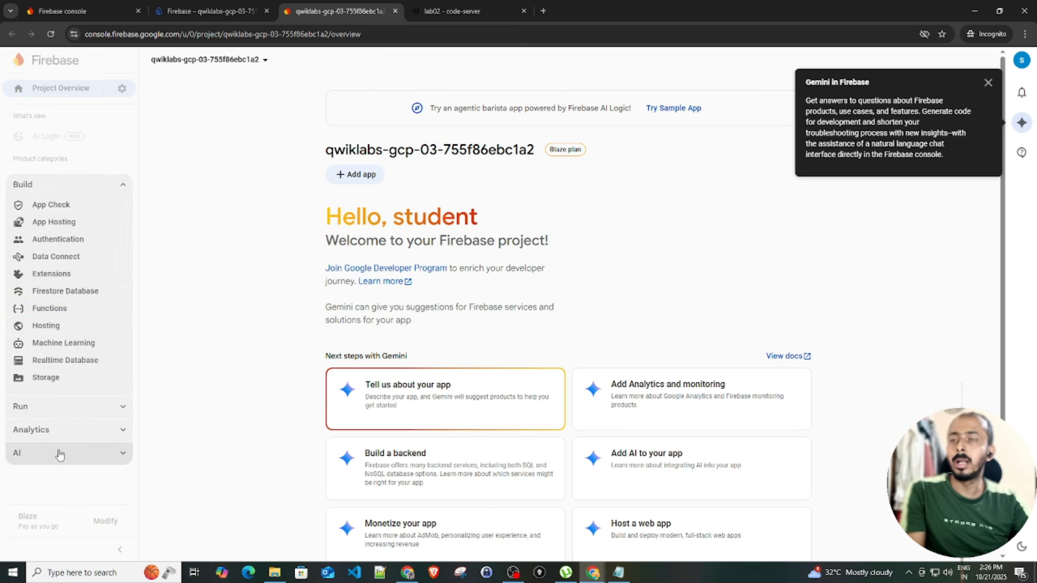
left_click(89, 189)
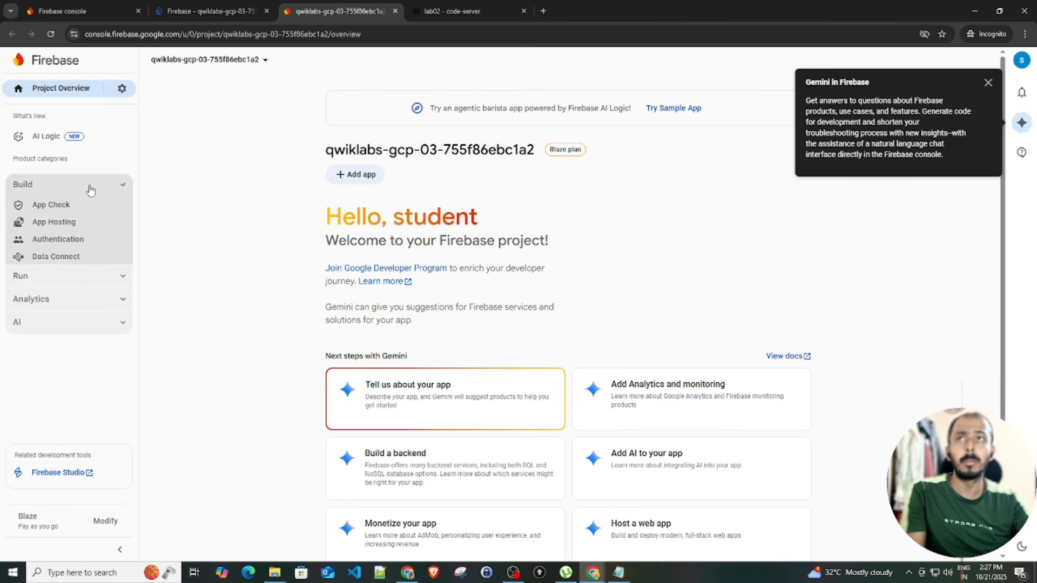
left_click(987, 83)
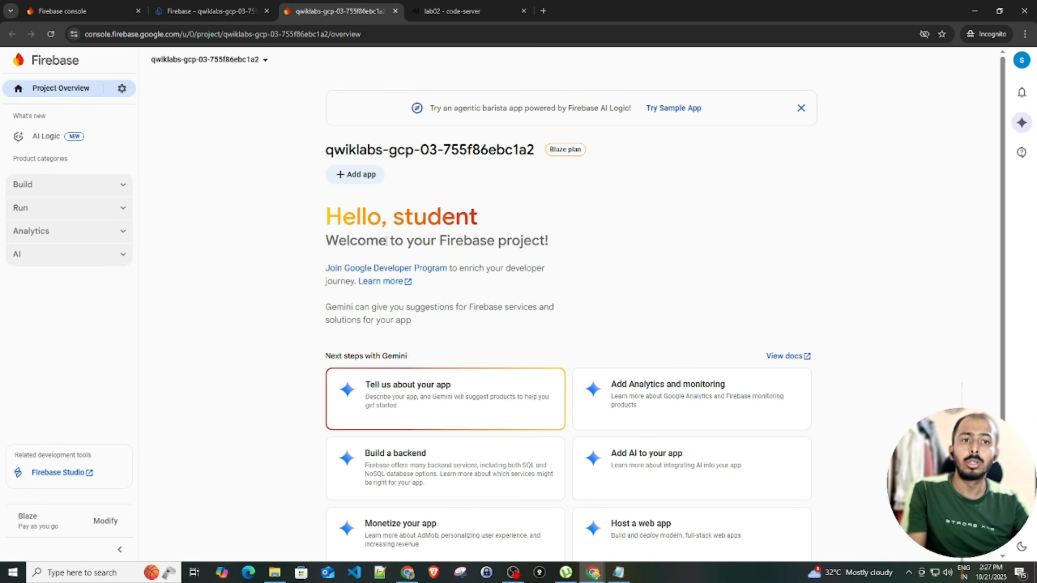
Start adding a web app nicknamed 'first demo firebase'
left_click(354, 175)
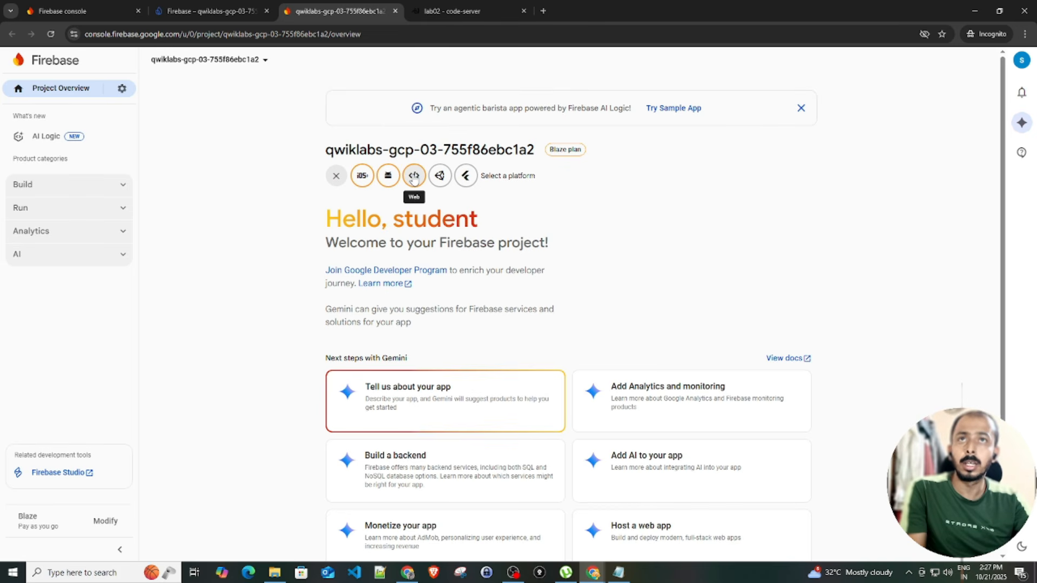
left_click(414, 176)
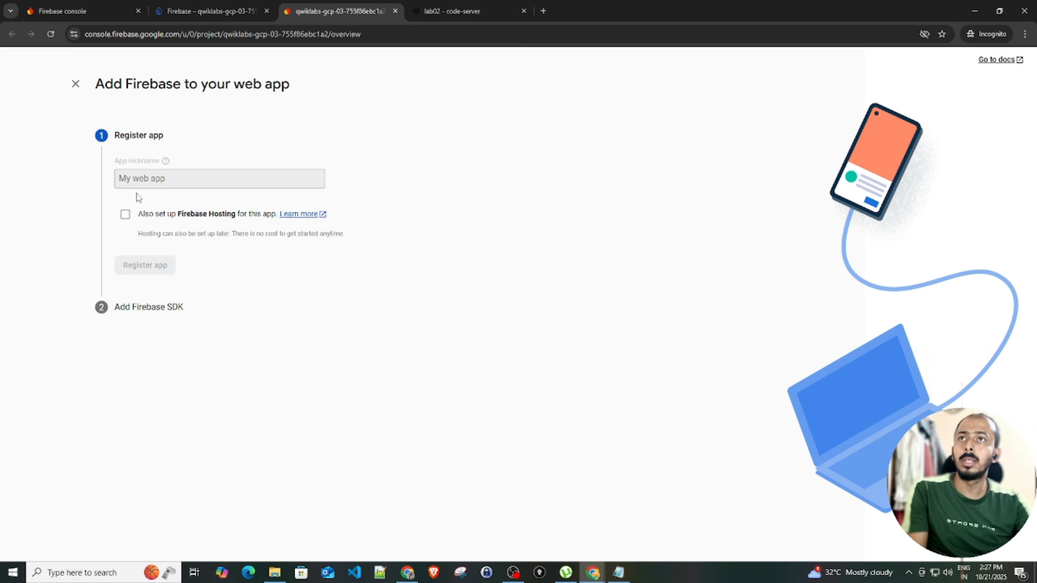
left_click(146, 180)
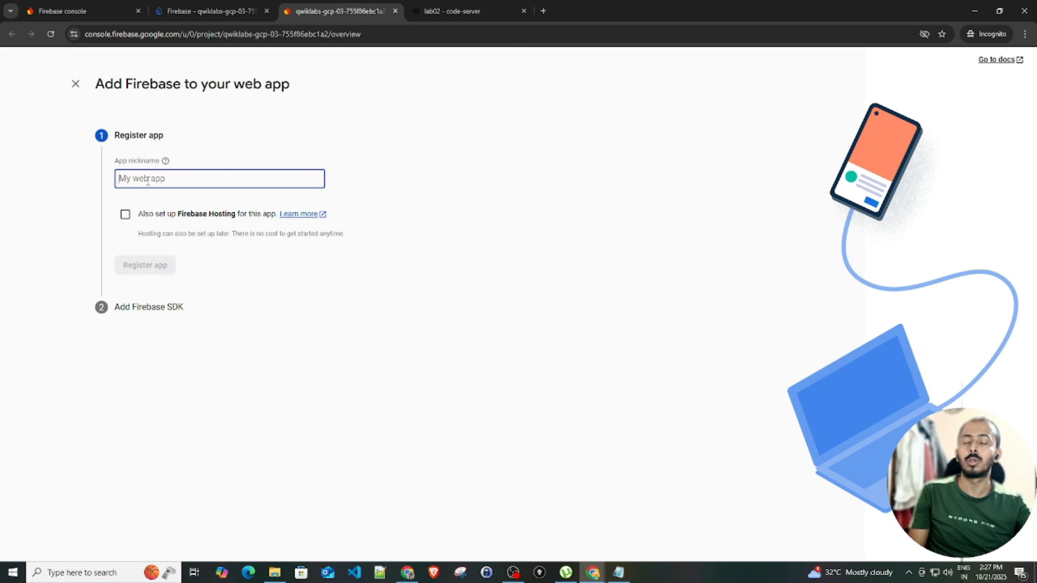
type("first demo firebase")
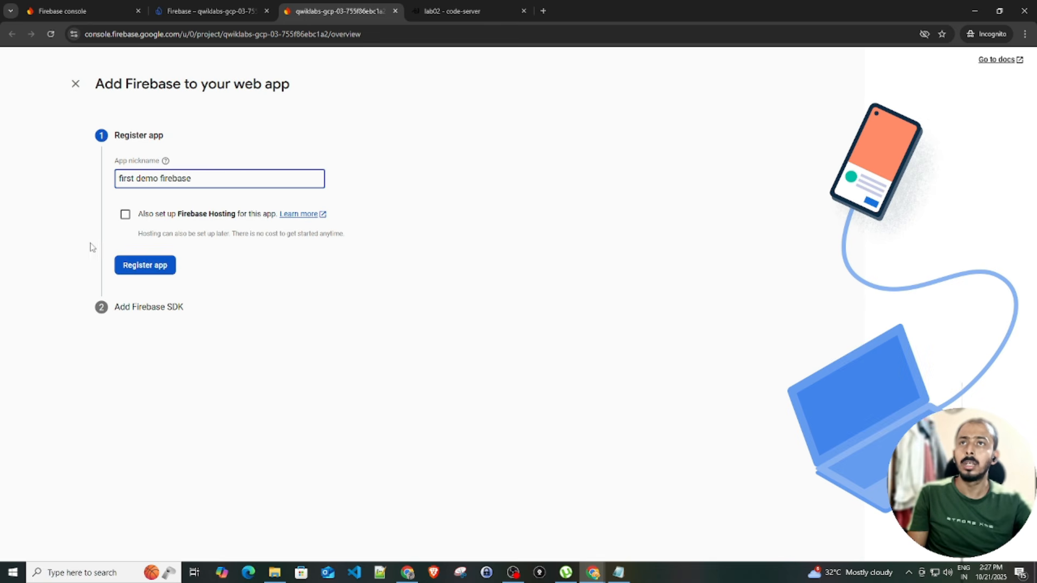
Also set up Firebase Hosting on a newly created site, then register the app
left_click(125, 215)
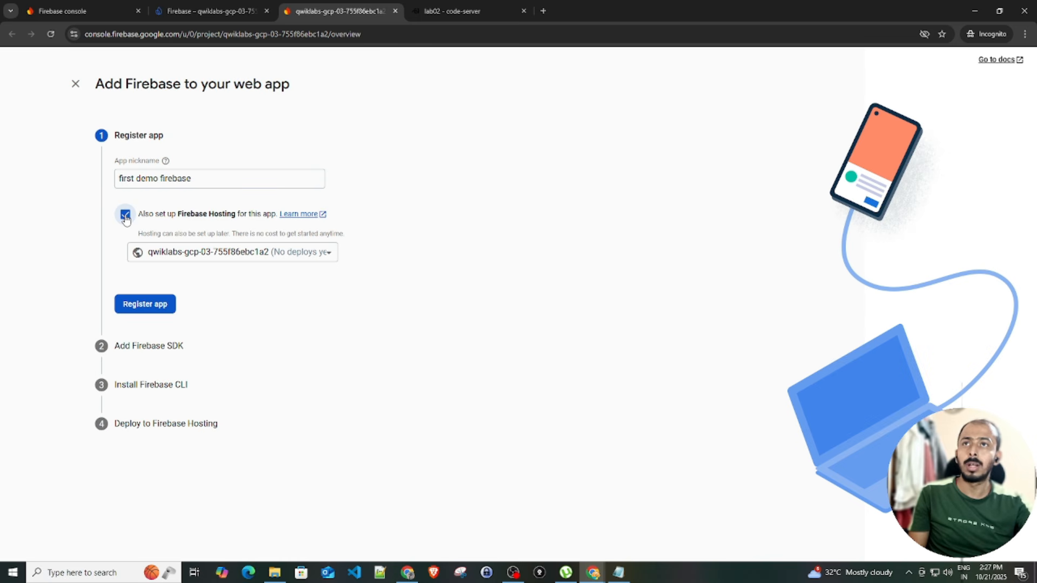
left_click(206, 253)
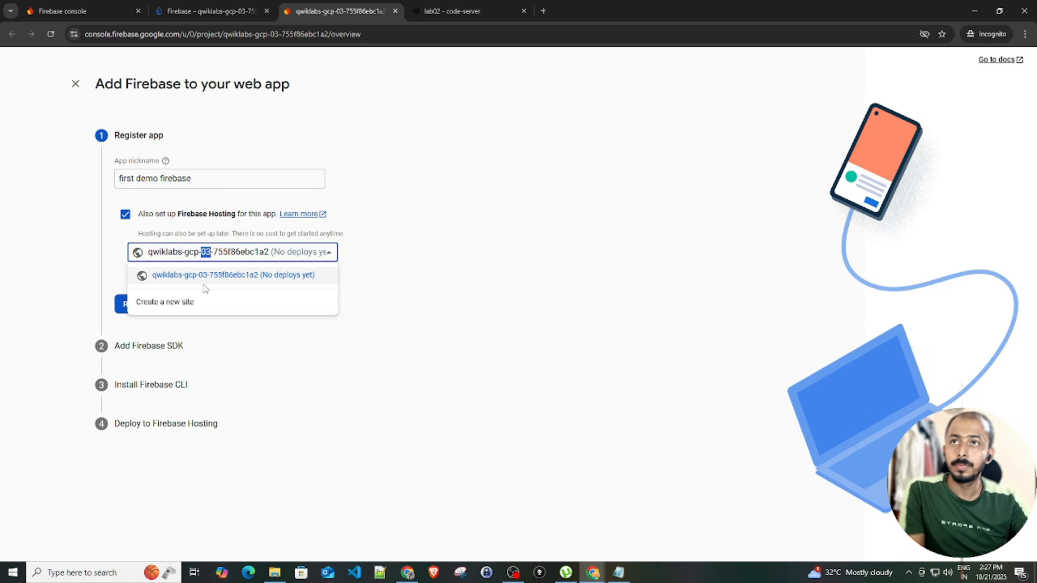
left_click(184, 310)
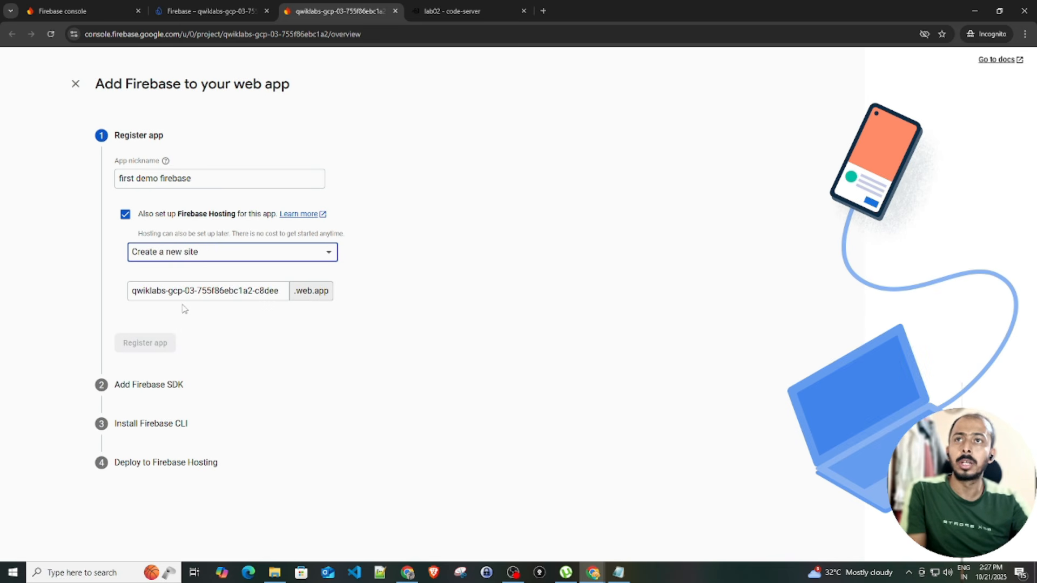
triple_click(223, 290)
left_click(227, 288)
double_click(227, 289)
double_click(276, 290)
left_click(250, 289)
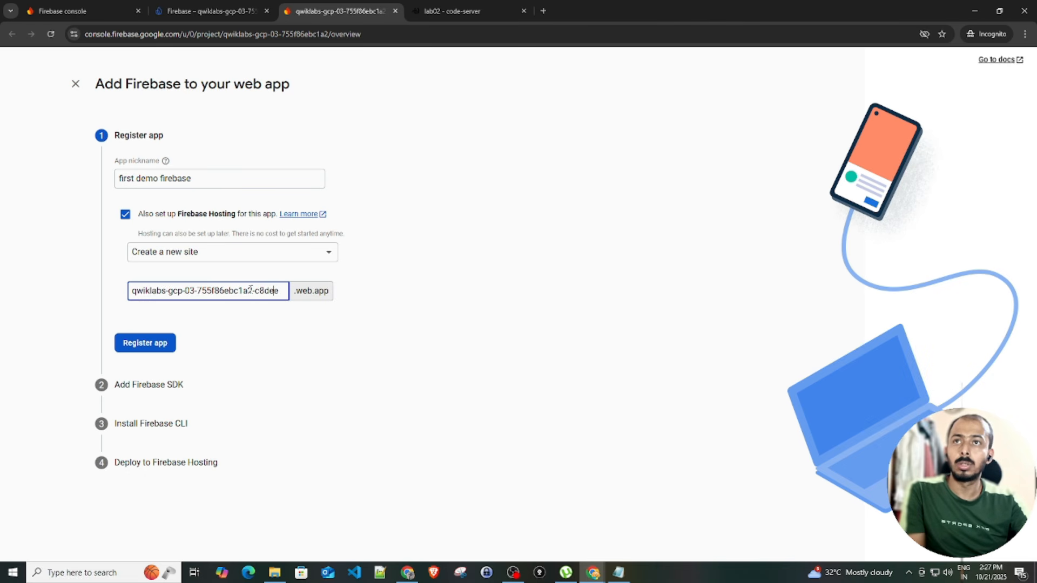
double_click(250, 290)
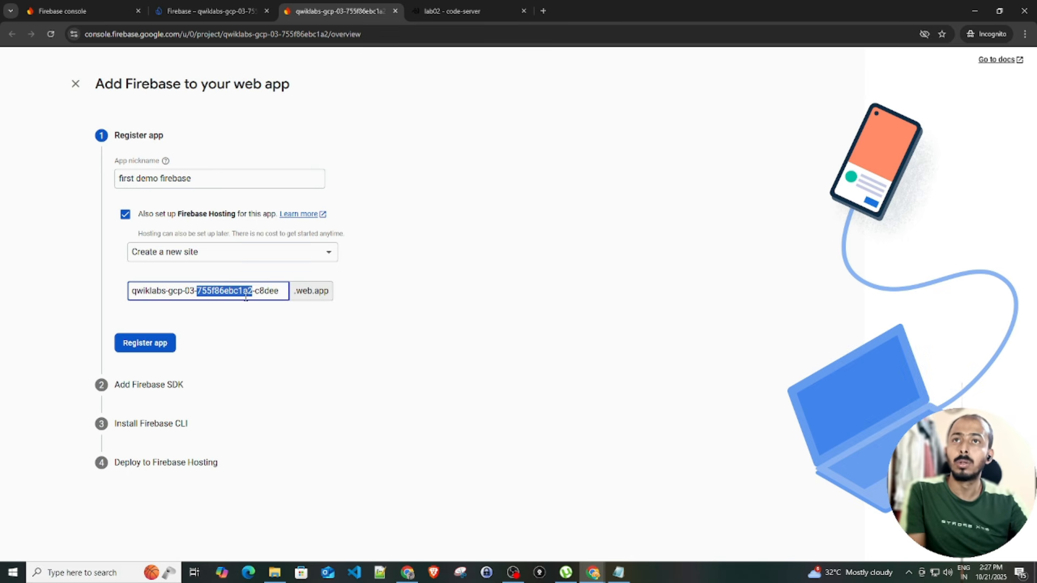
left_click(150, 347)
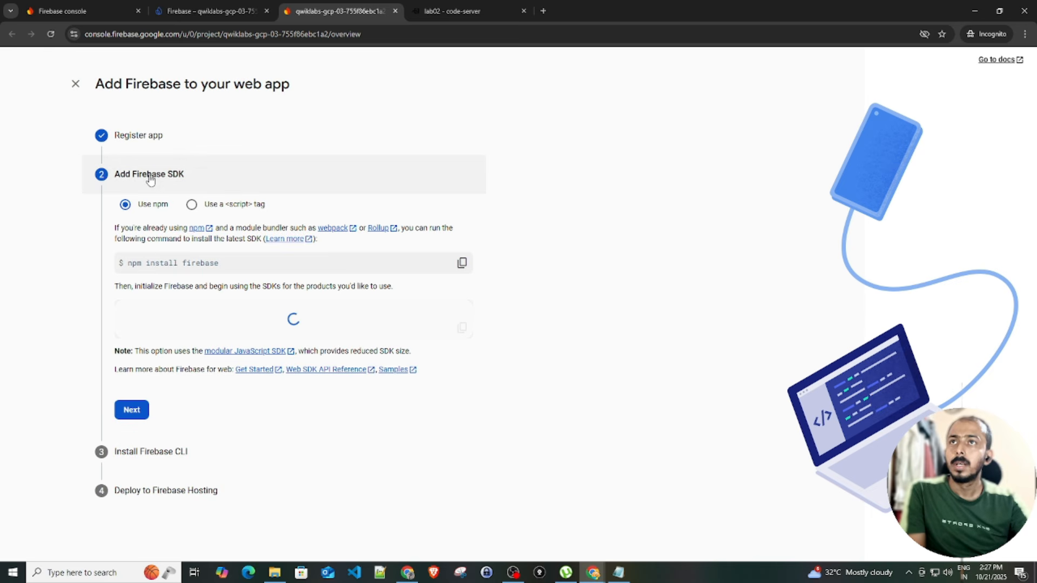
Skip past the SDK and CLI setup steps and continue to the console
scroll(104, 379, "down", 2)
left_click(132, 458)
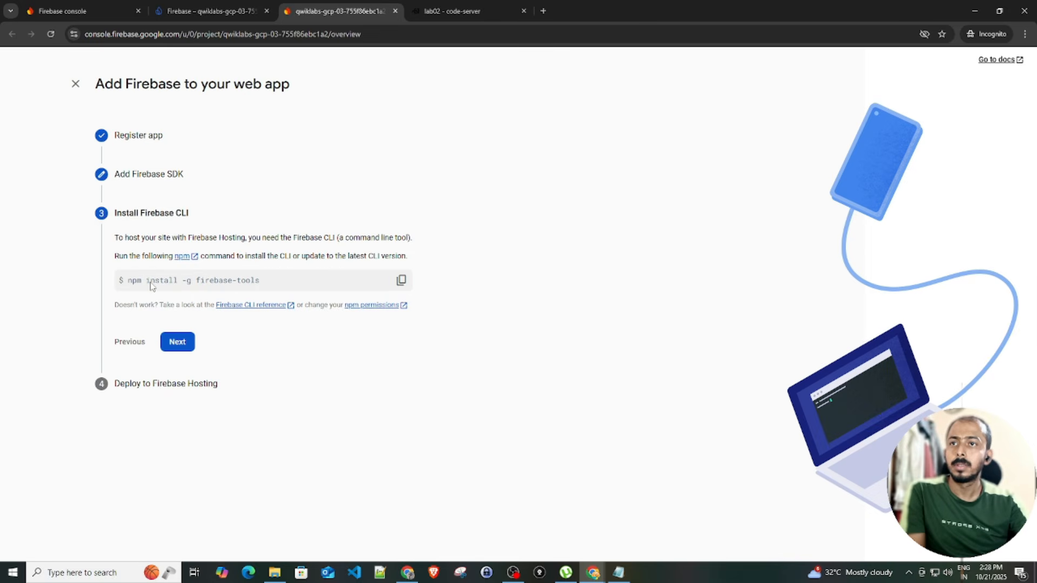
left_click(178, 340)
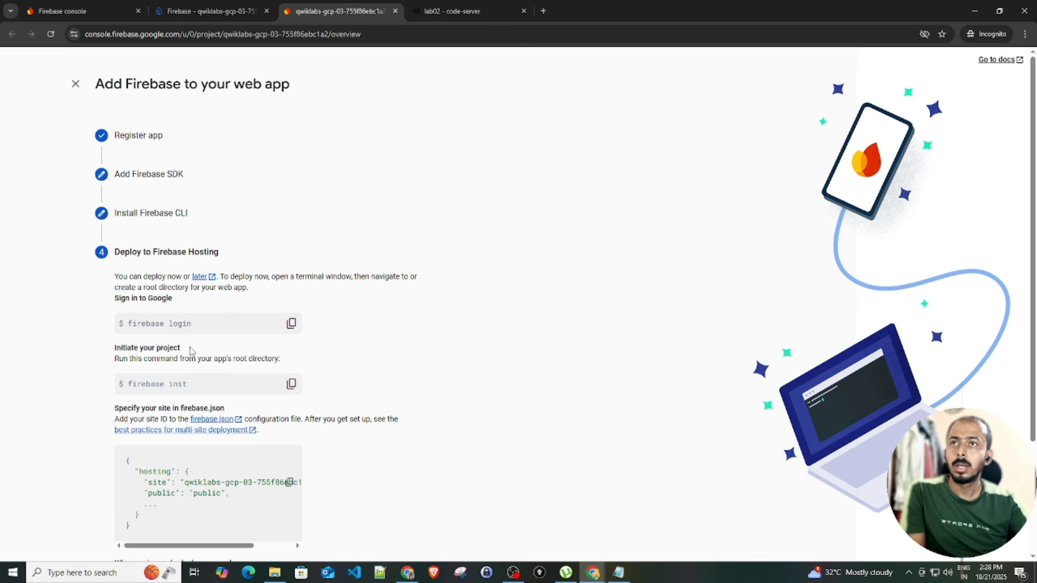
scroll(158, 362, "down", 3)
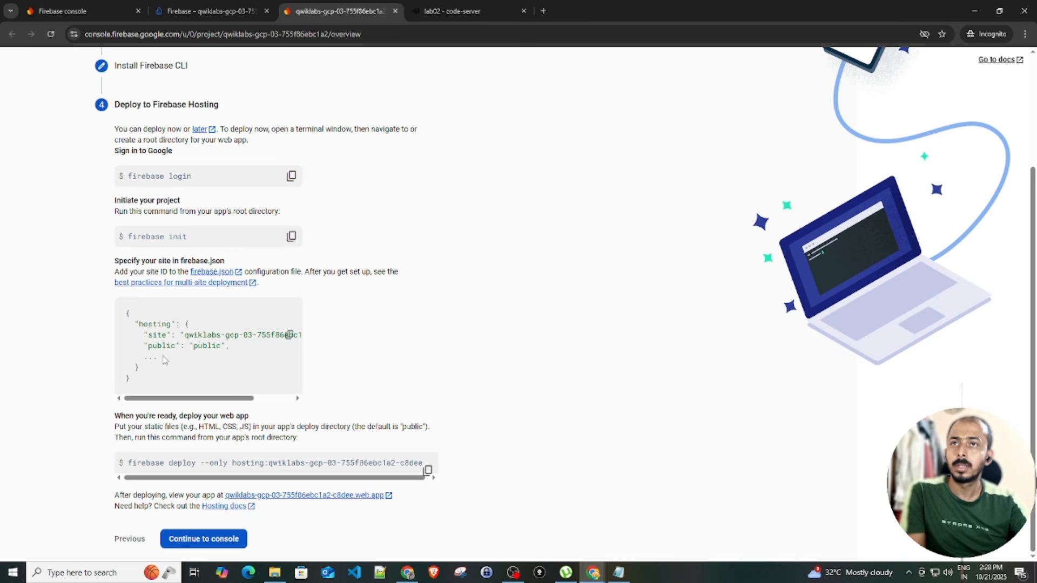
left_click(209, 540)
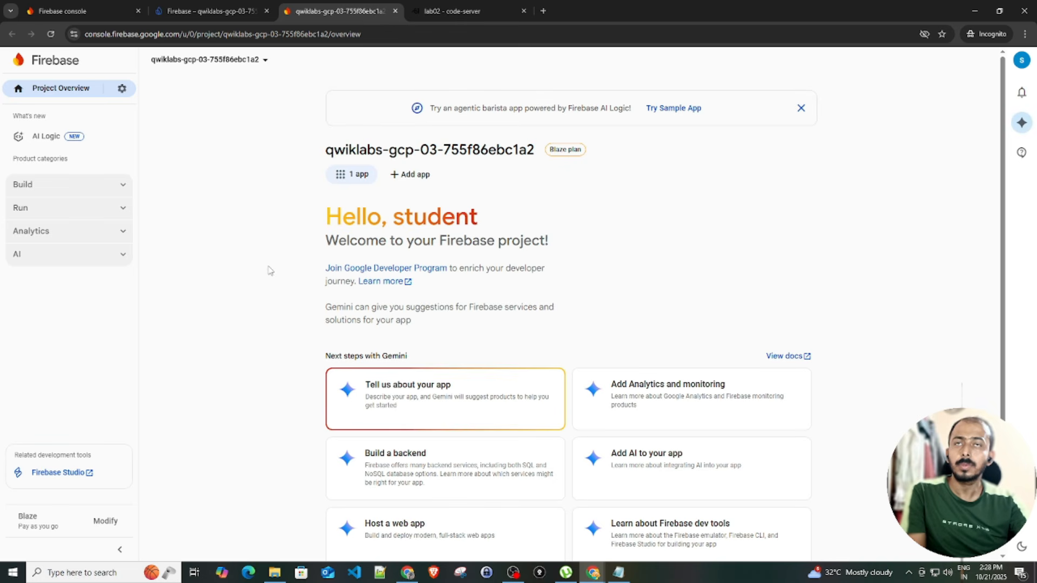
Check the project's single registered app and expand the Build category
left_click(341, 178)
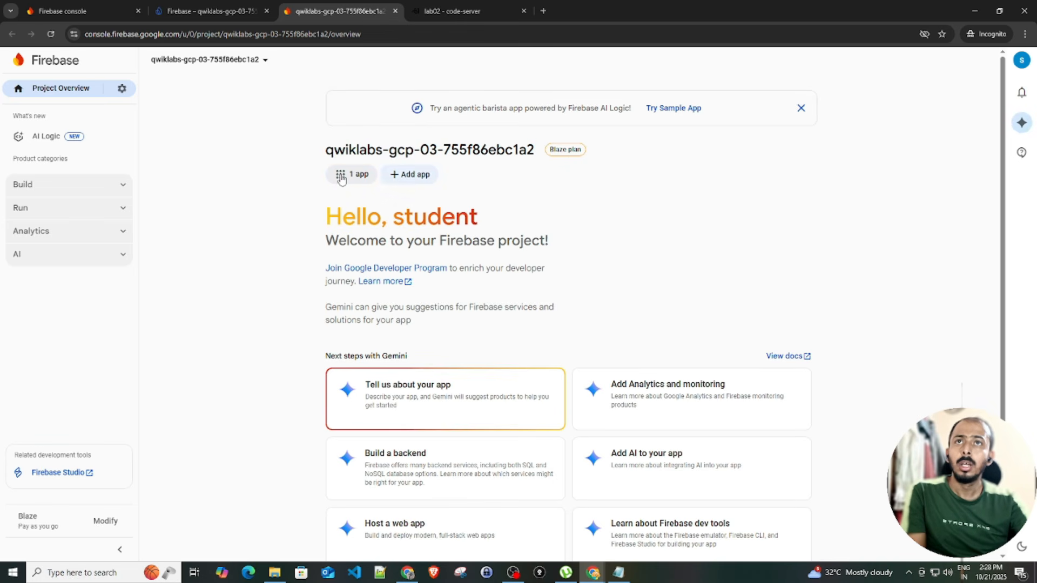
left_click(652, 256)
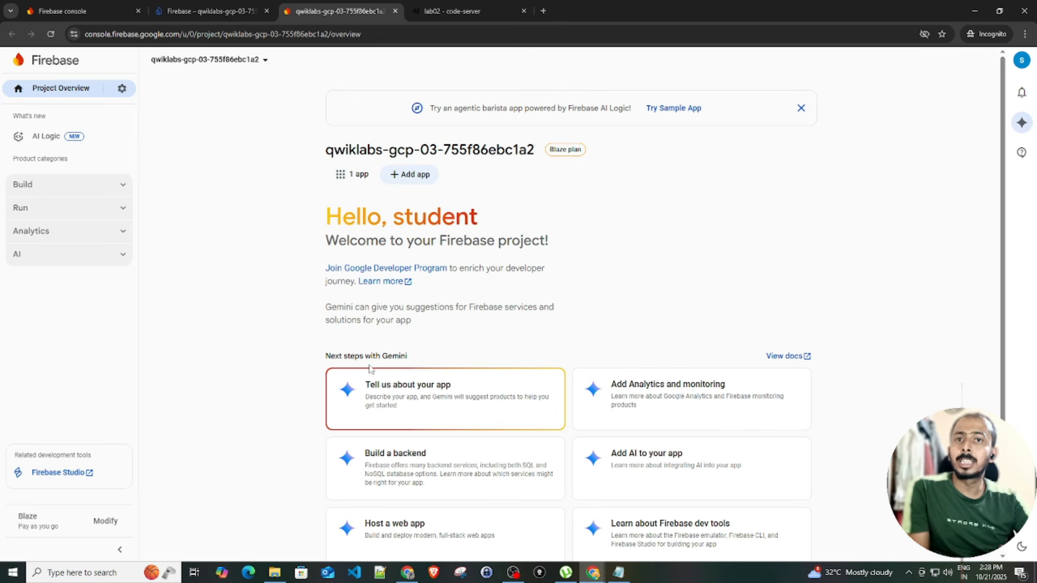
left_click(86, 190)
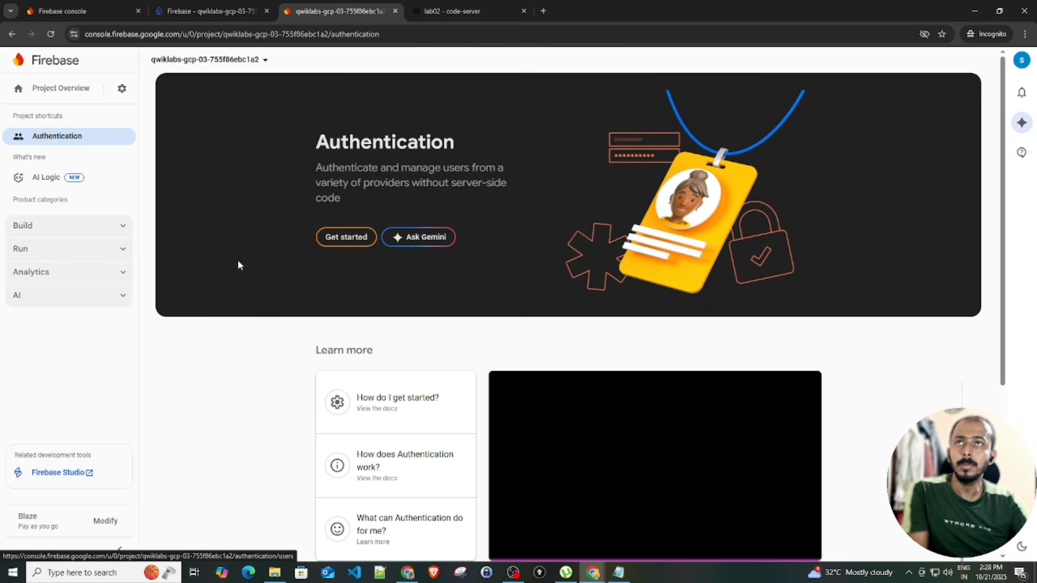
Enable Google sign-in for Authentication, with the student account as project support email
left_click(338, 240)
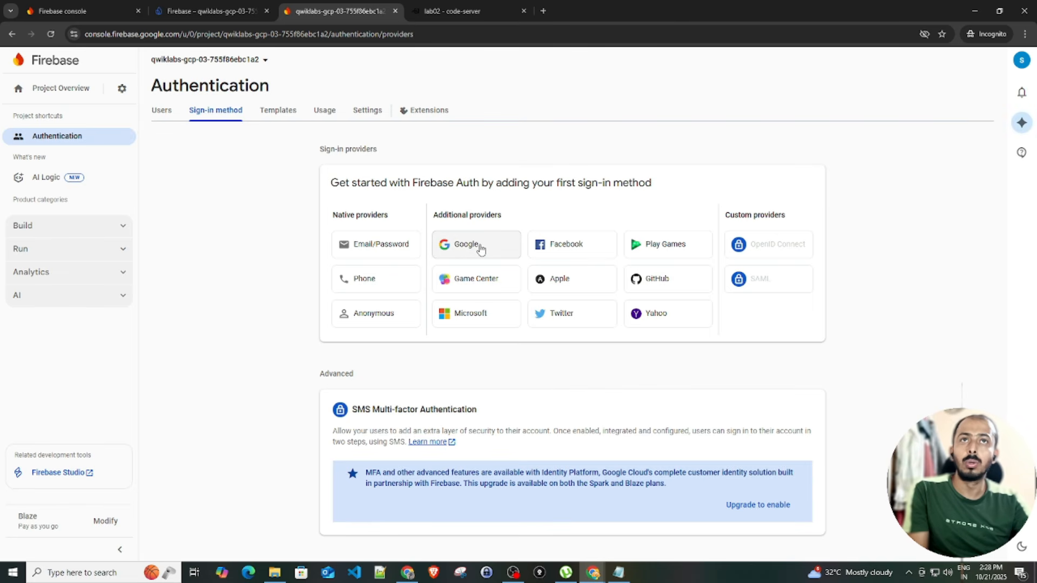
left_click(480, 248)
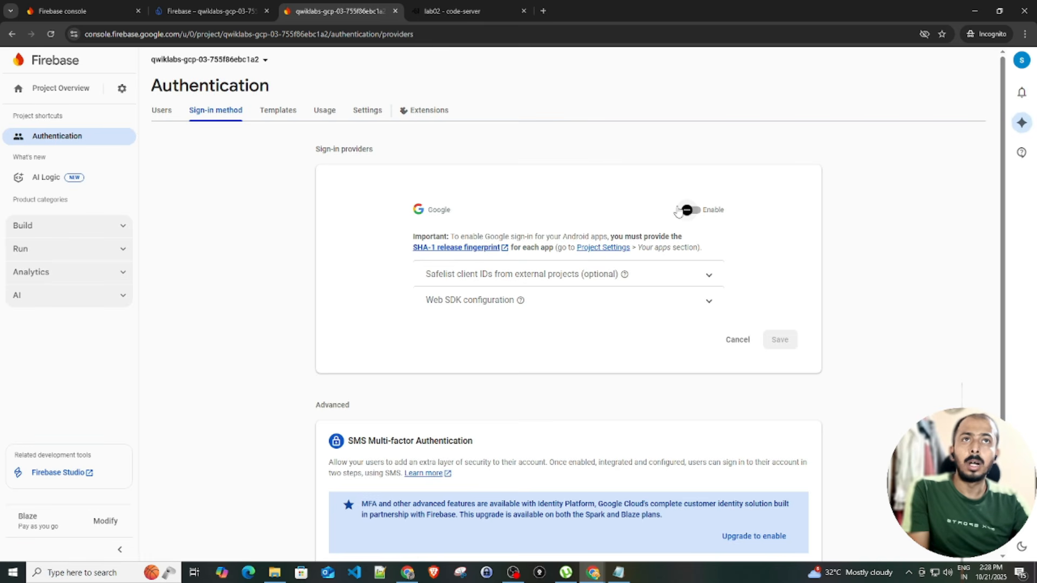
left_click(691, 212)
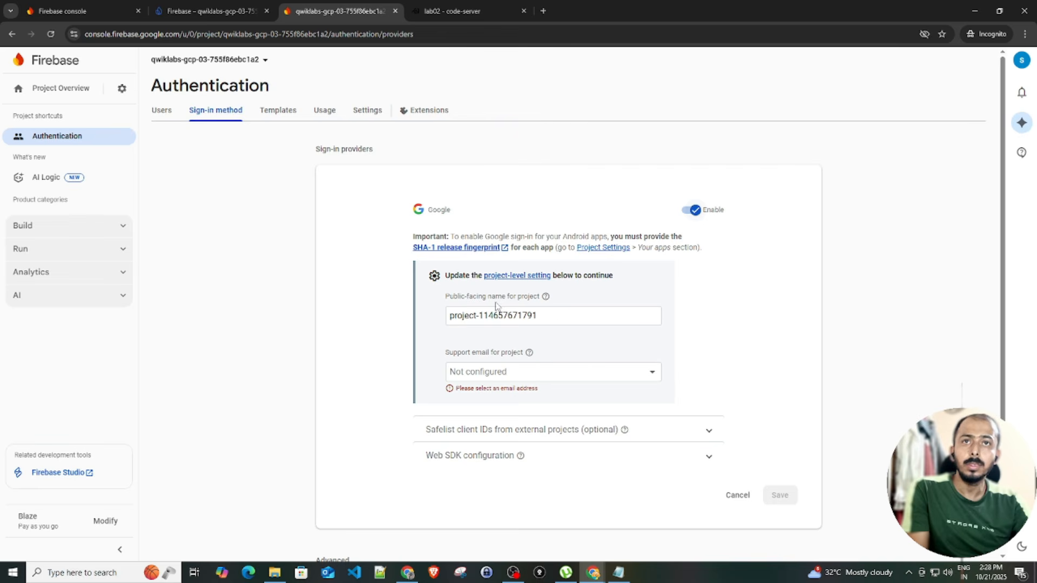
left_click(551, 319)
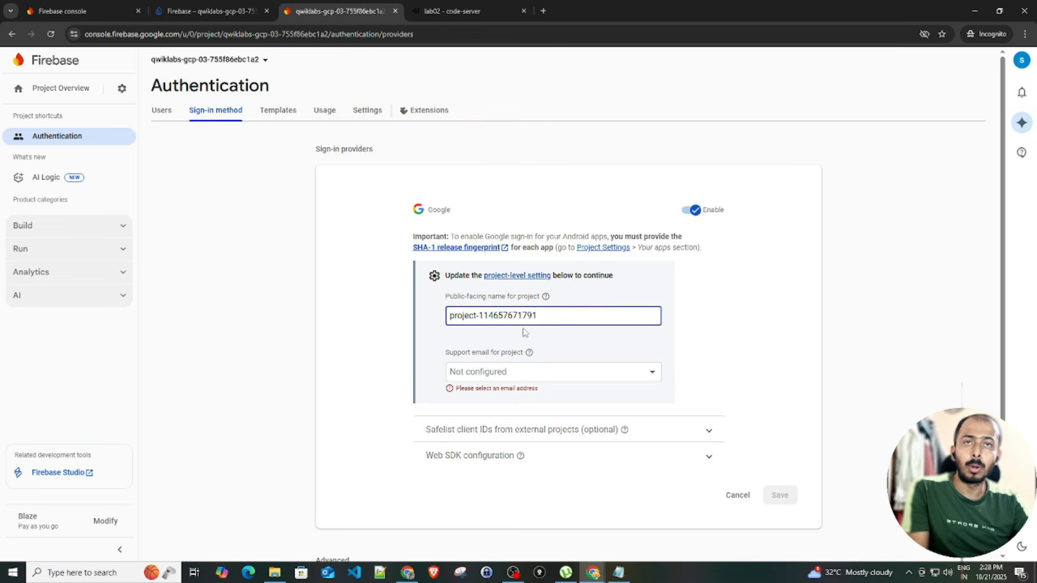
left_click(540, 373)
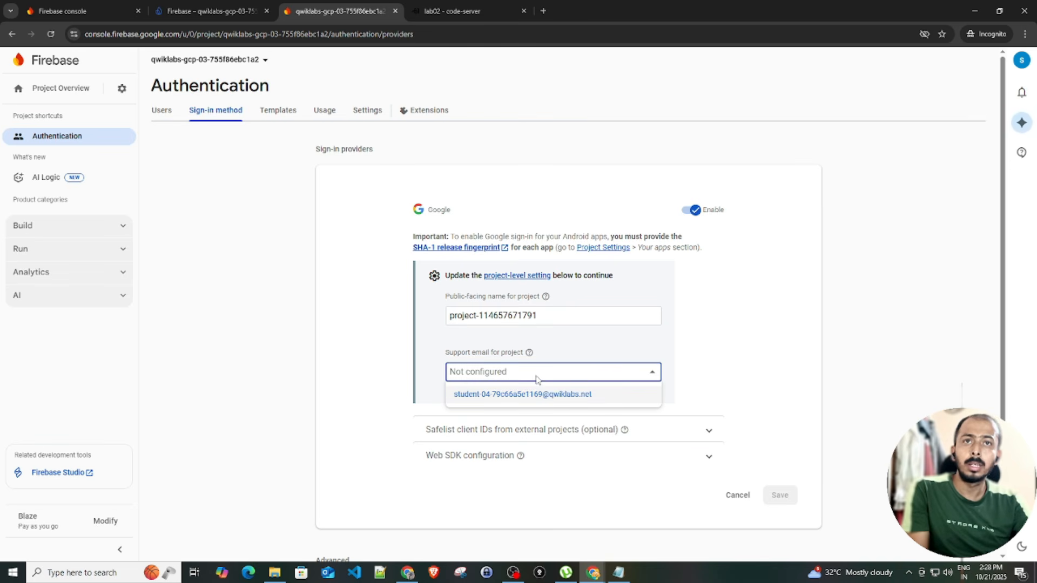
left_click(527, 394)
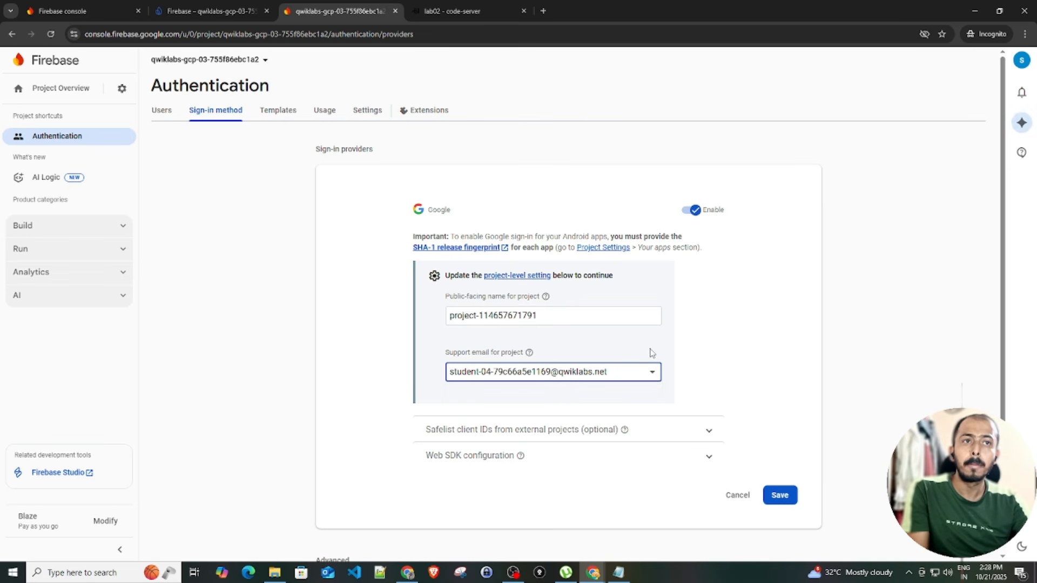
left_click(779, 495)
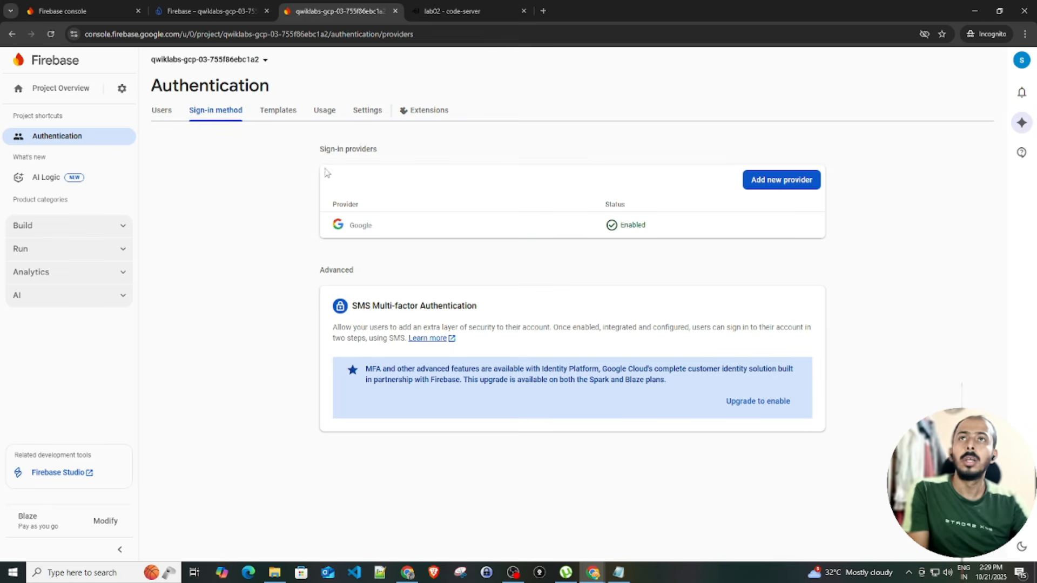
Review the Authentication authorized domains, cancel adding one, and copy the web.app domain
left_click(354, 122)
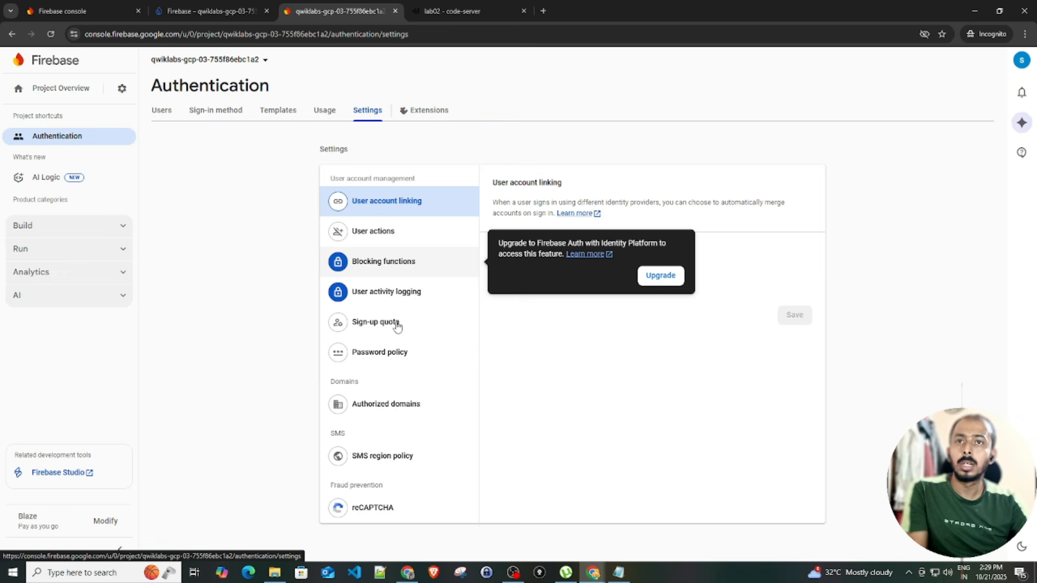
left_click(390, 406)
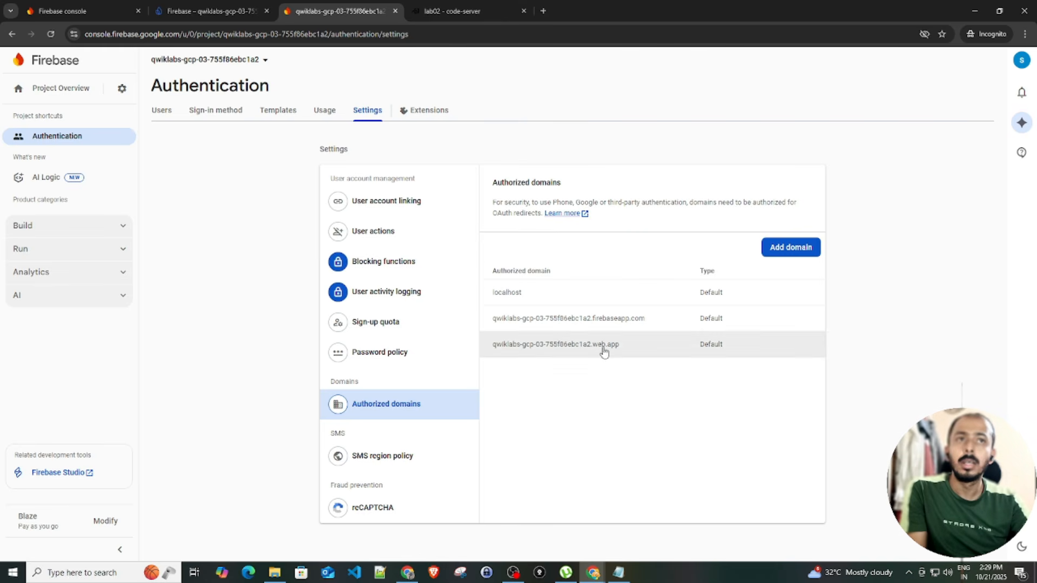
left_click(800, 250)
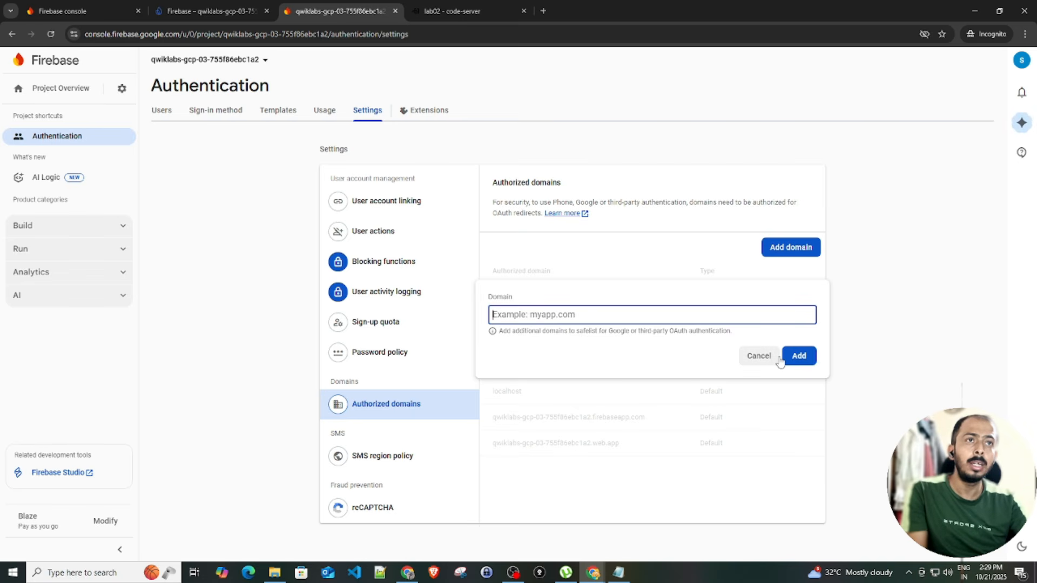
left_click(757, 356)
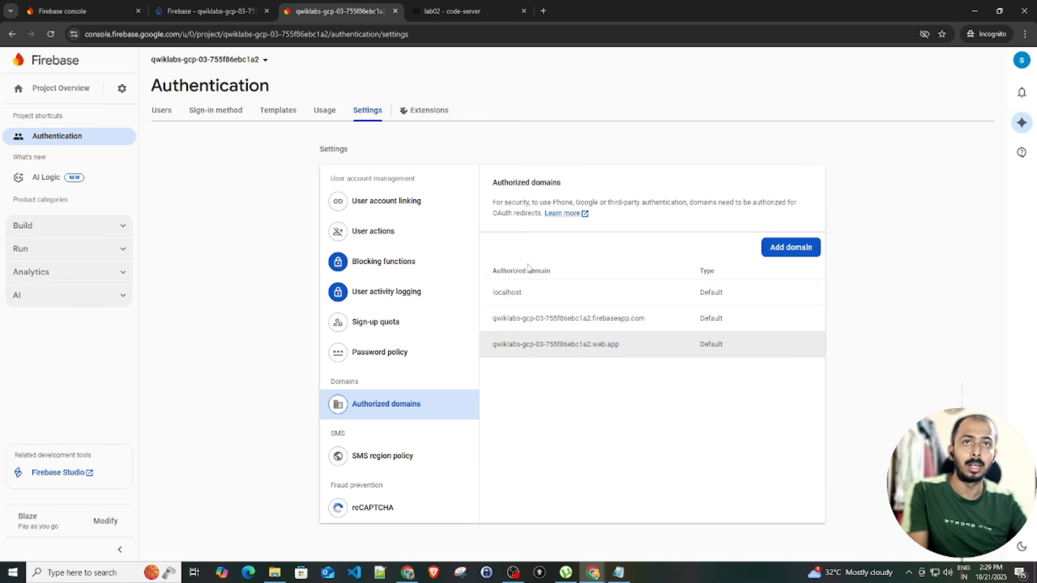
mouse_move(421, 284)
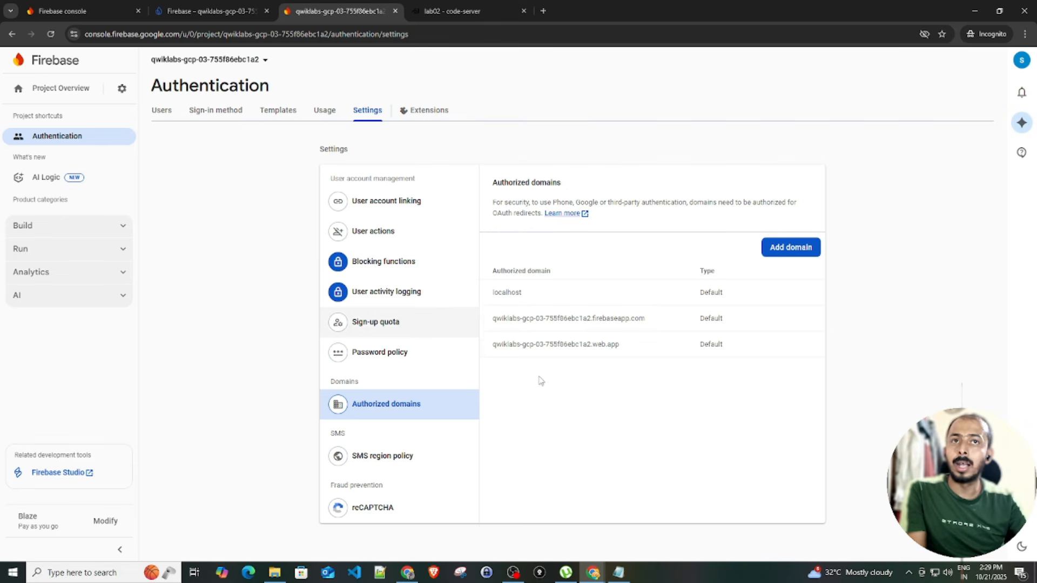
left_click_drag(491, 348, 650, 355)
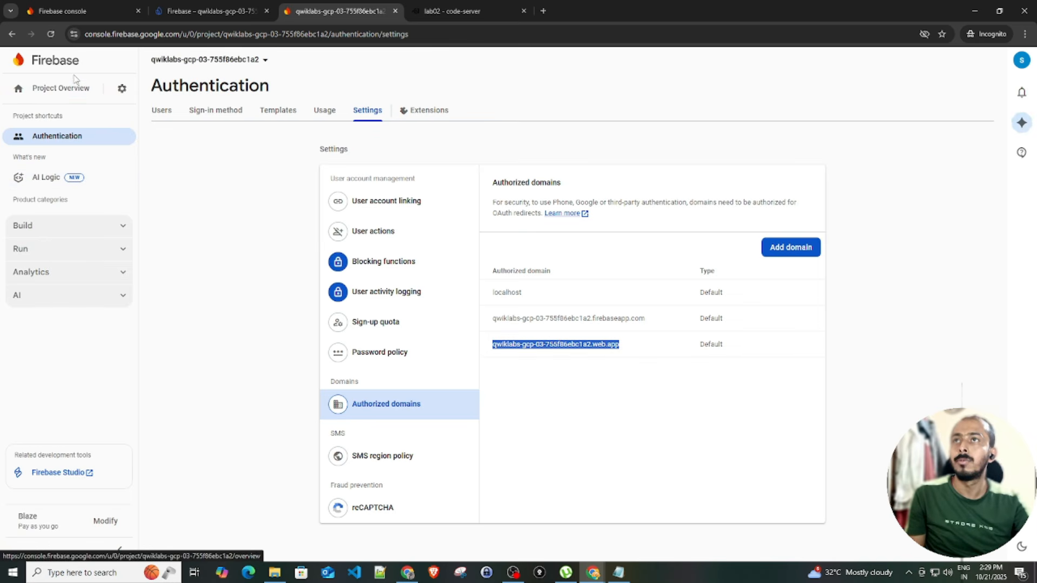
left_click(72, 93)
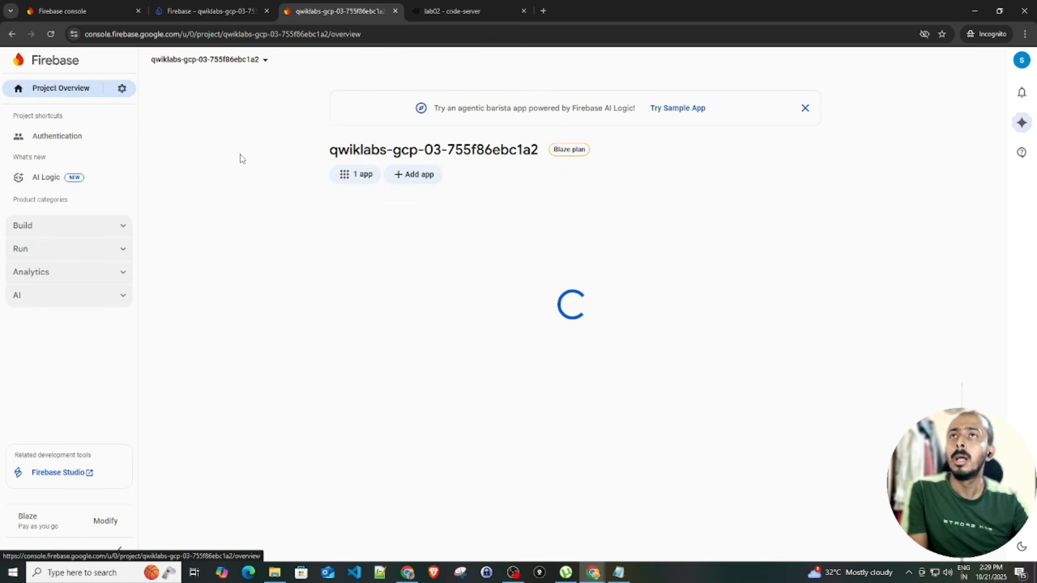
Open the first demo firebase app's settings and scroll to Your apps
left_click(346, 174)
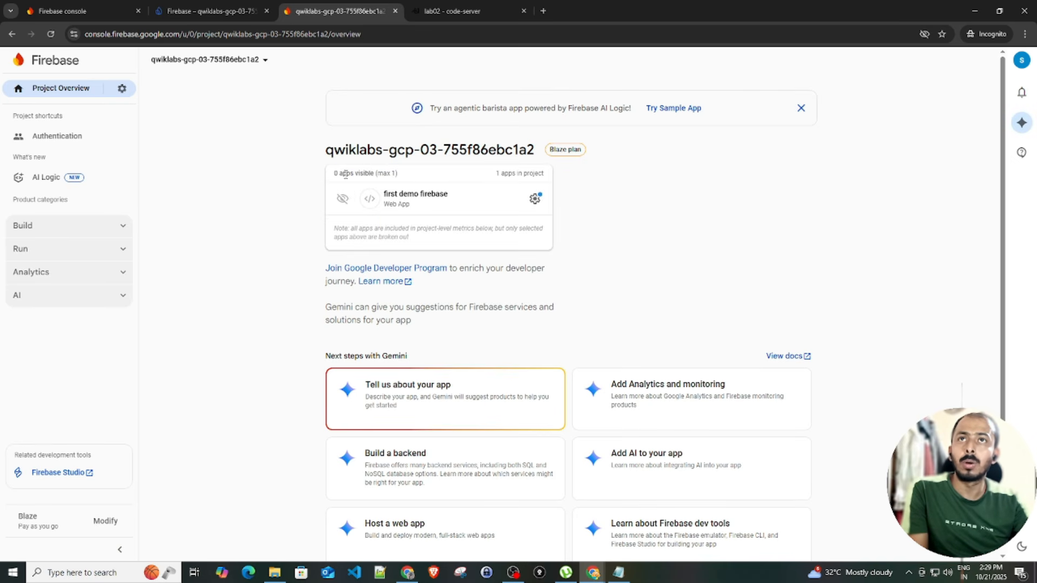
left_click(534, 199)
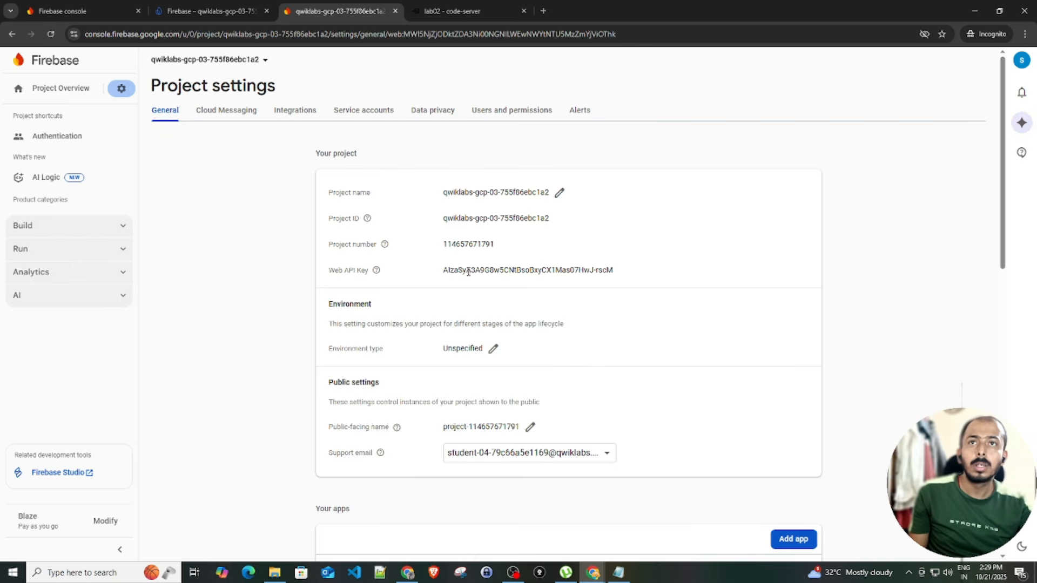
scroll(465, 230, "down", 3)
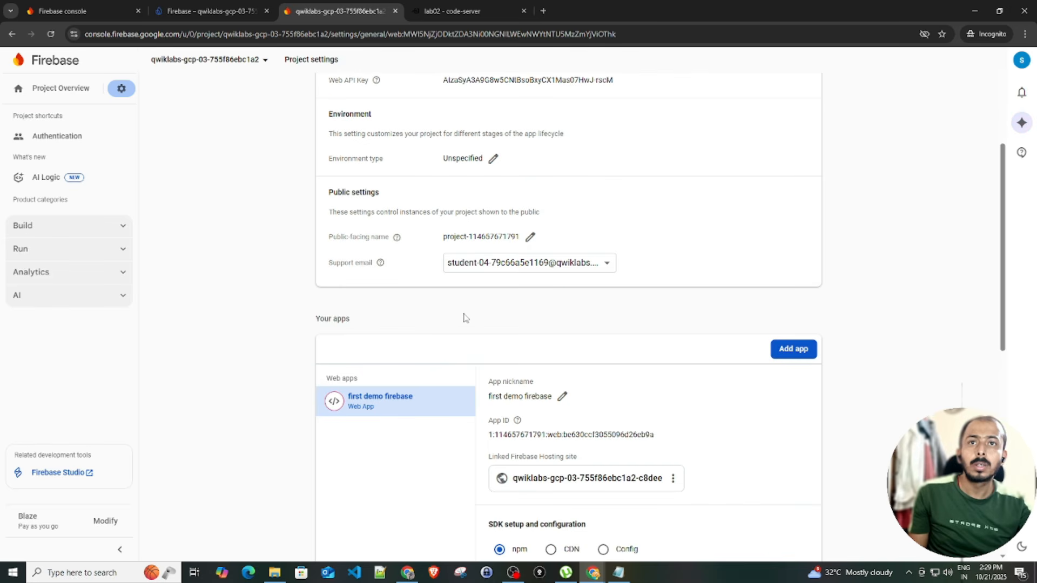
scroll(580, 471, "down", 1)
Copy and search for linked Hosting site qwiklabs-gcp-03-755f86ebc1a2-c8dee, then open Authentication users
key("ctrl+f")
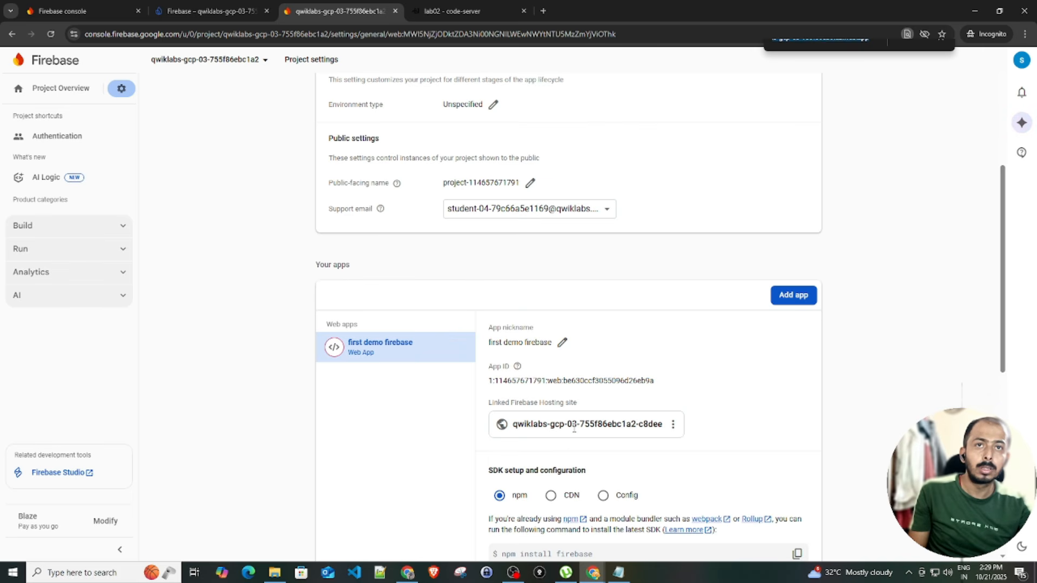
key("ctrl+v")
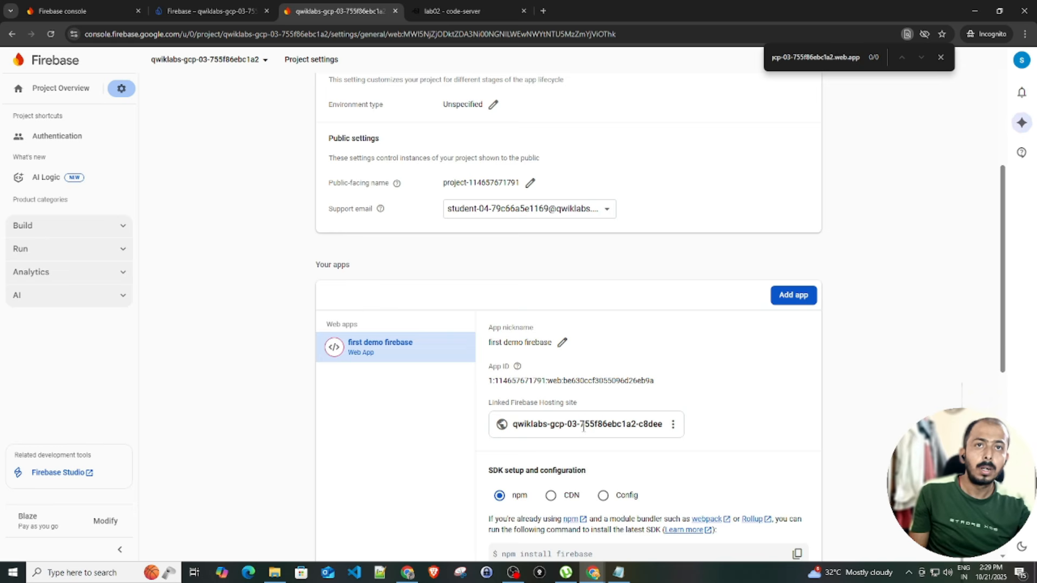
triple_click(583, 427)
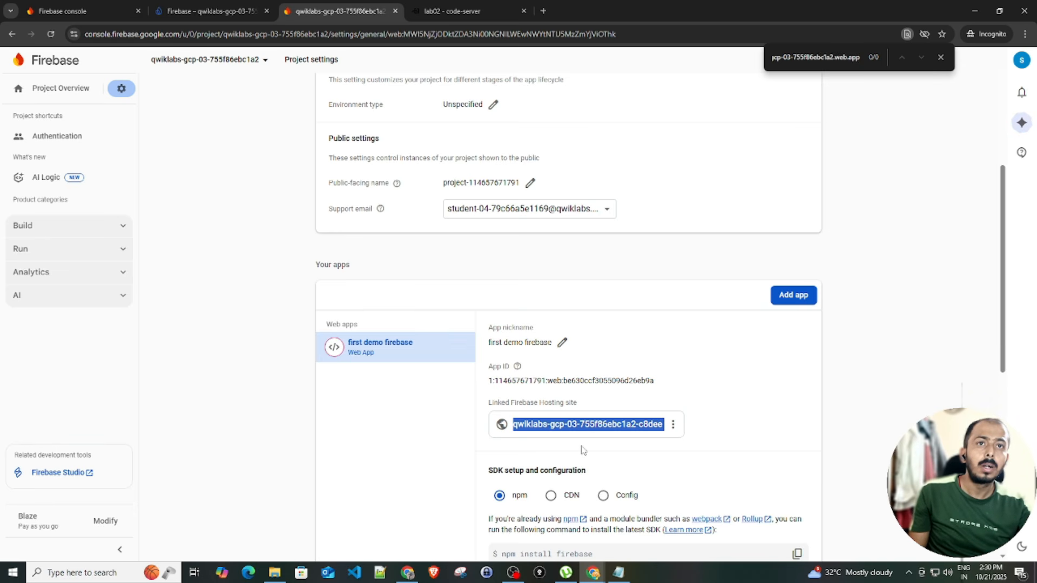
key("ctrl+c")
key("ctrl+f")
key("ctrl+v")
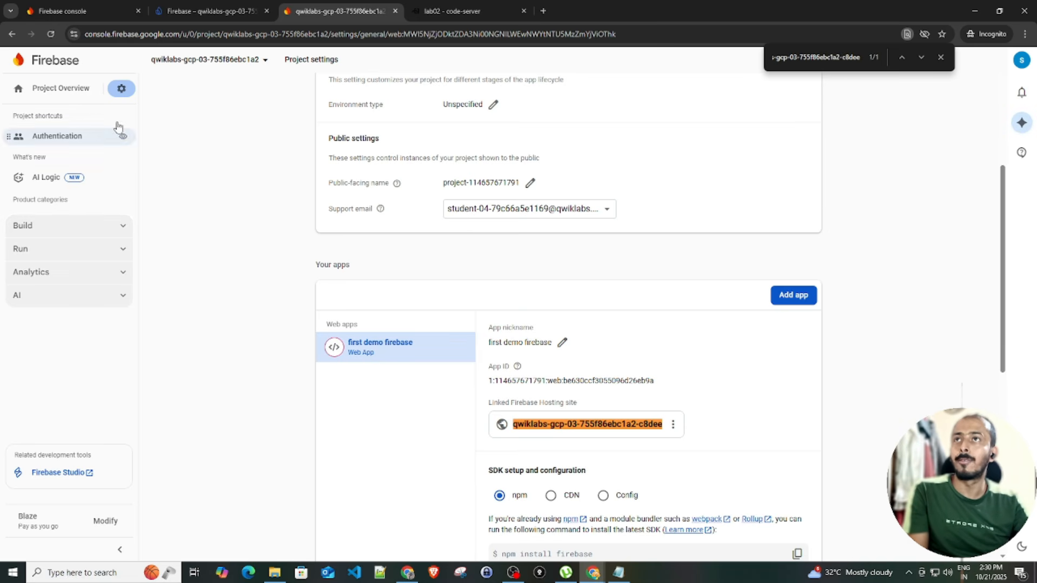
double_click(646, 424)
double_click(632, 427)
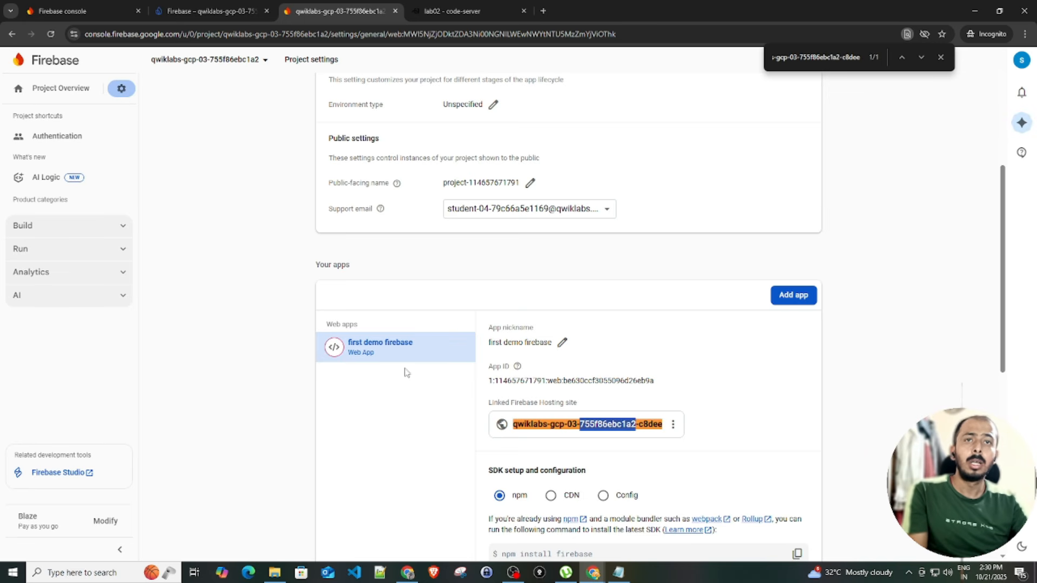
left_click(45, 232)
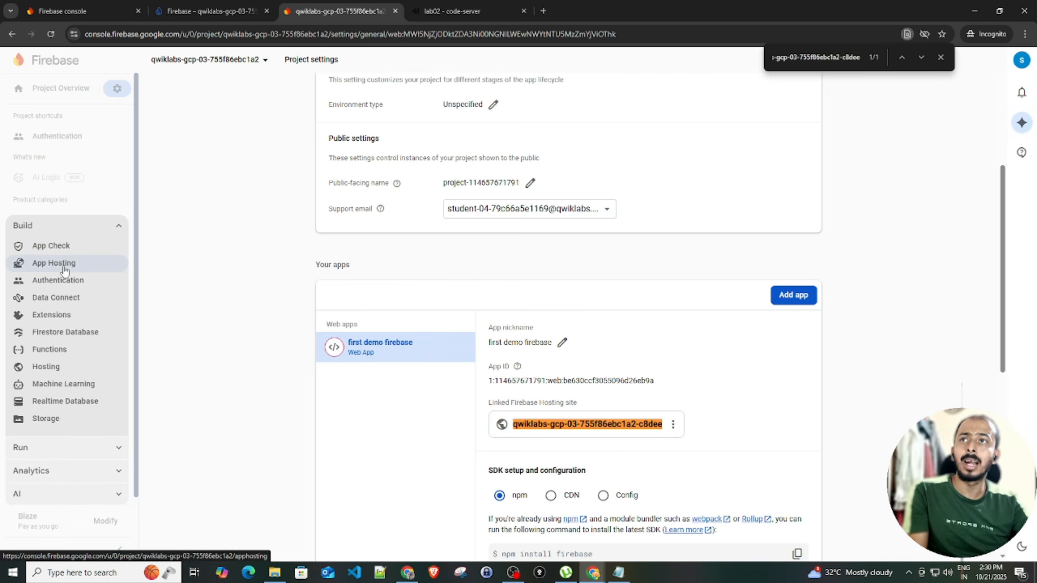
left_click(68, 288)
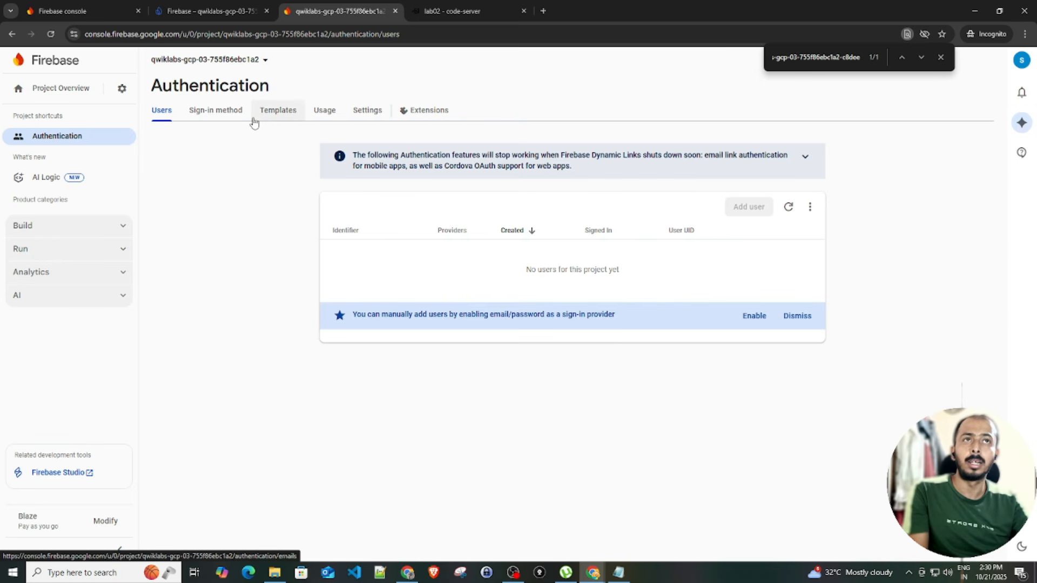
Add testexample.cm as an authorized domain in Authentication settings
left_click(365, 111)
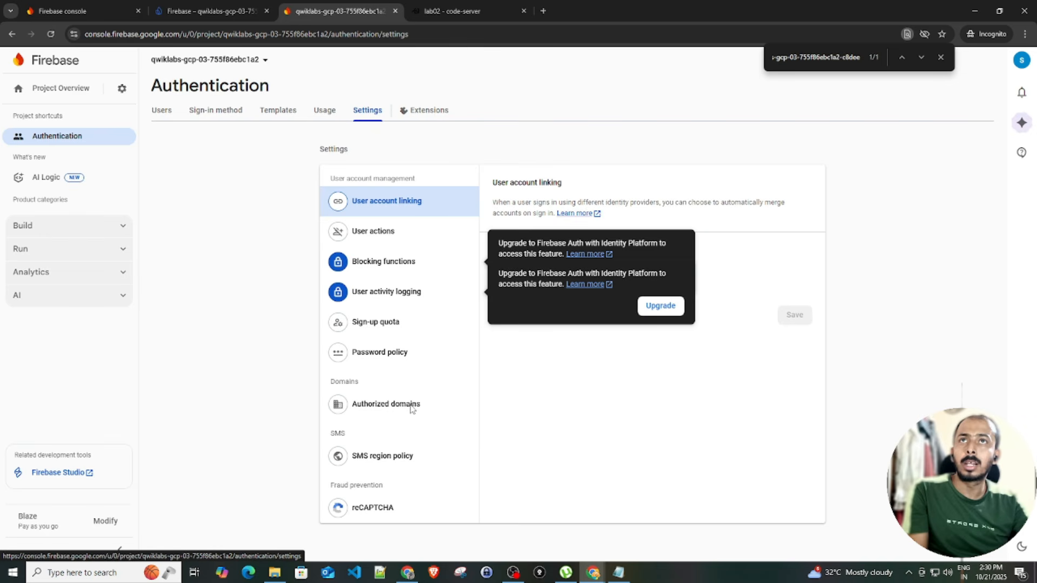
left_click(405, 412)
left_click(789, 248)
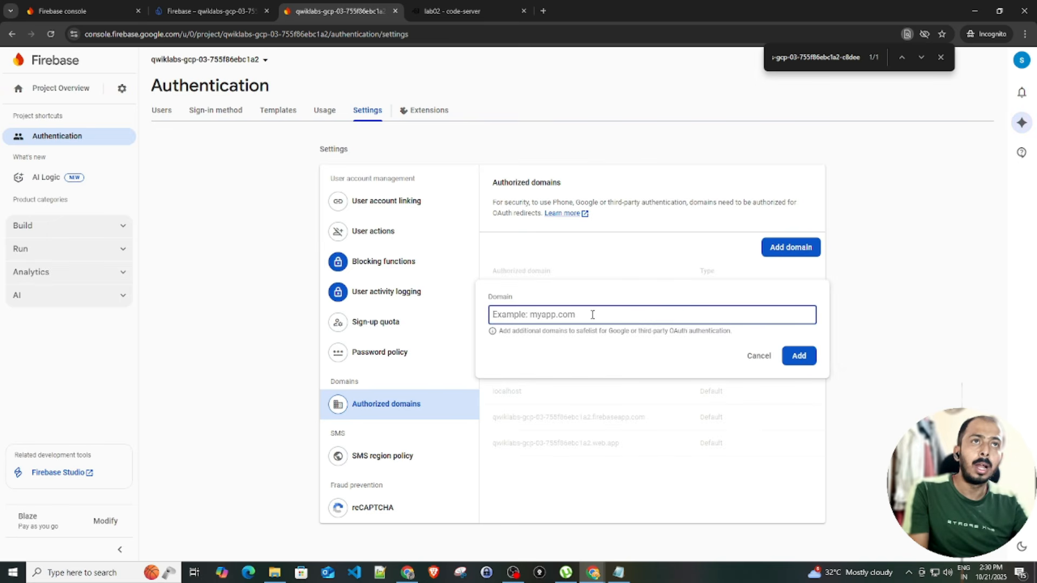
type("testexample.cm")
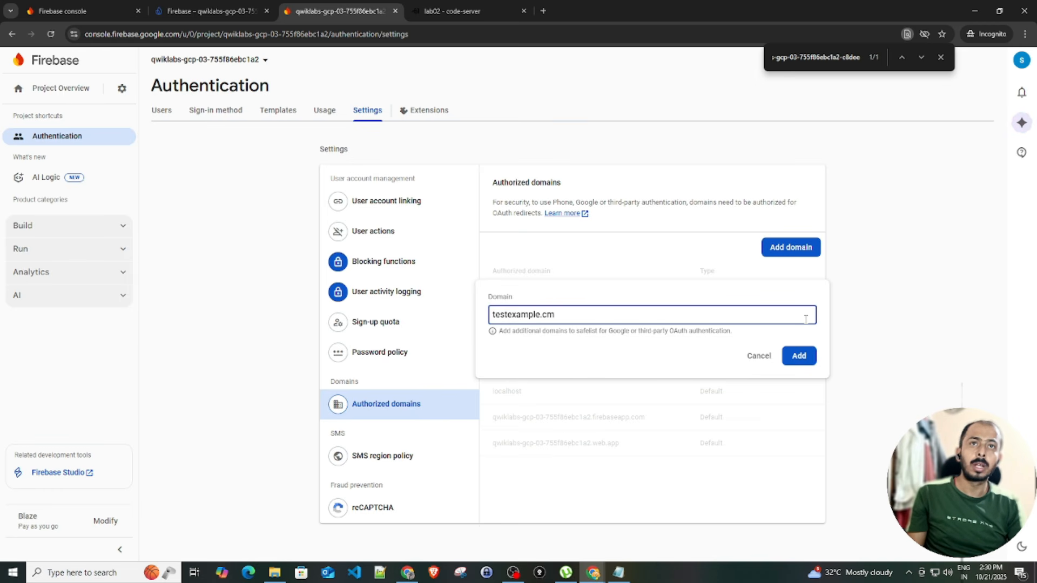
left_click(797, 356)
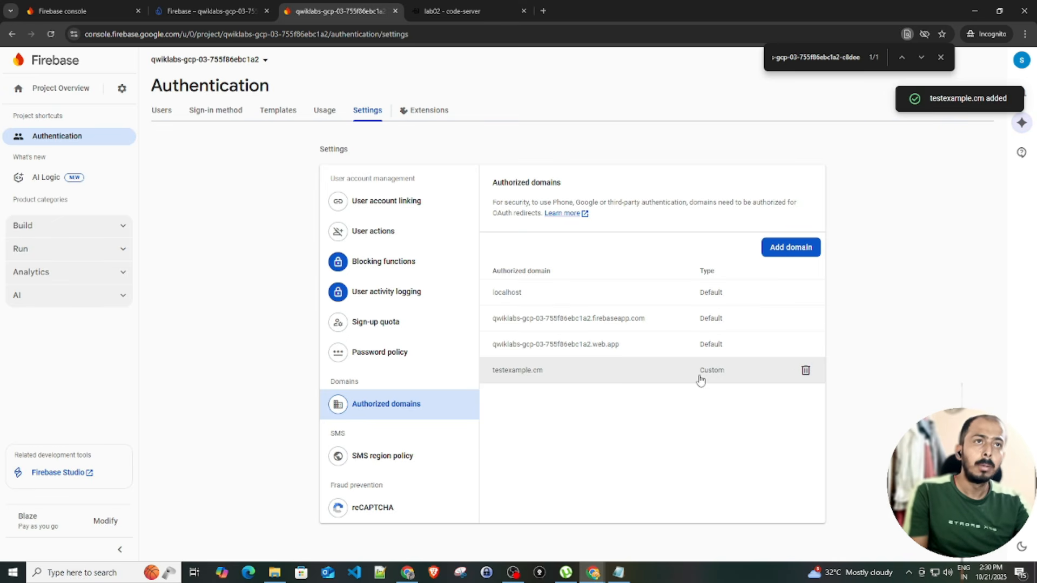
Remove the testexample.cm domain and return to the Users list
left_click(803, 368)
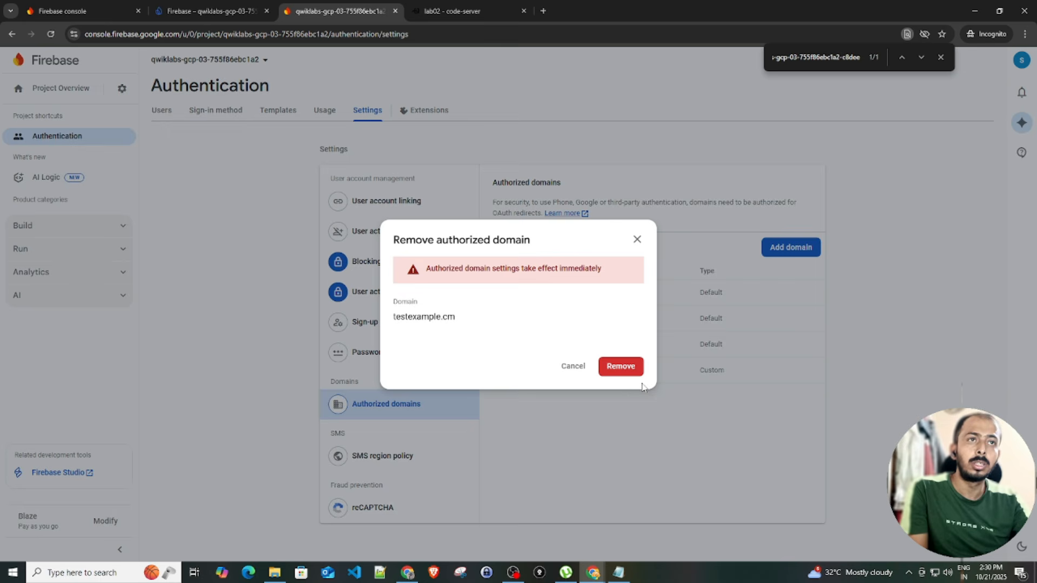
left_click(622, 365)
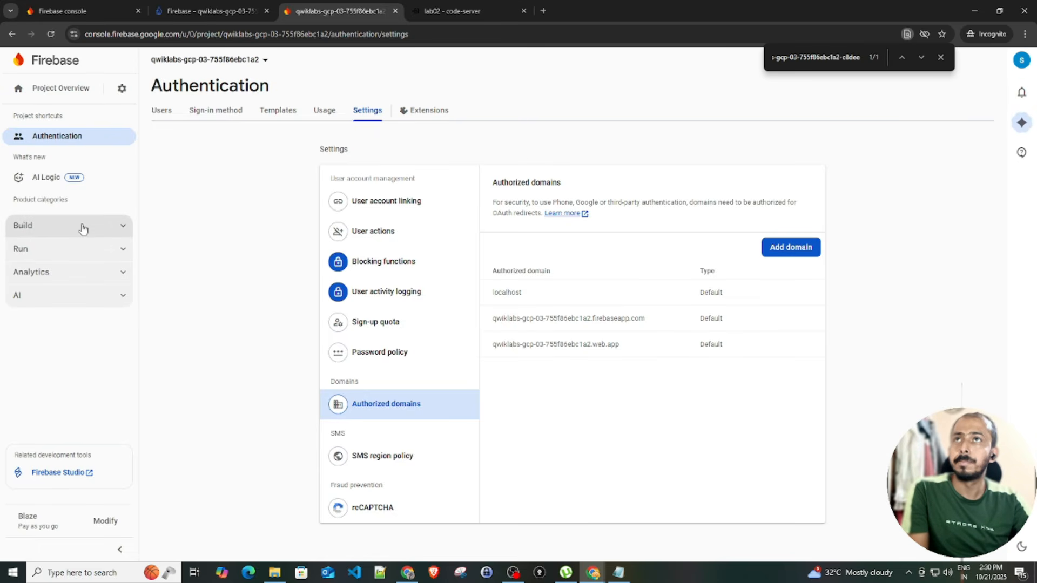
left_click(177, 115)
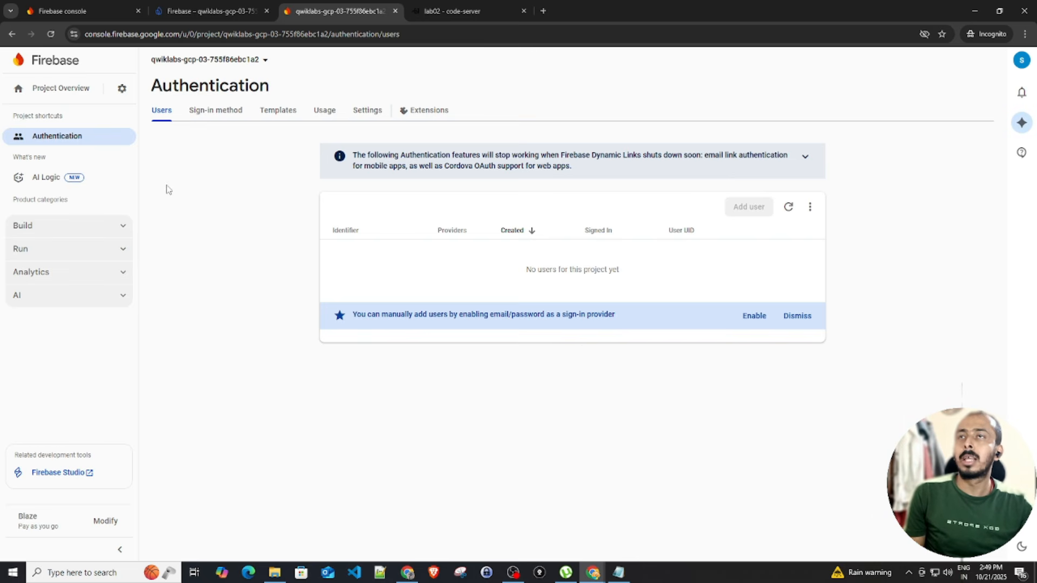
Create the (default) Firestore database: Standard edition, nam5 location, production mode
left_click(93, 231)
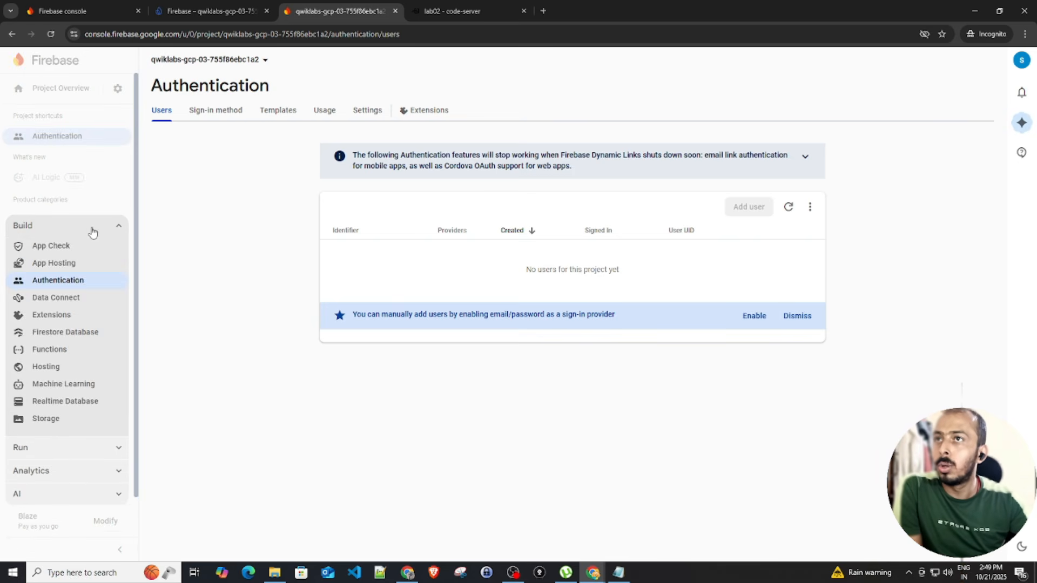
left_click(66, 333)
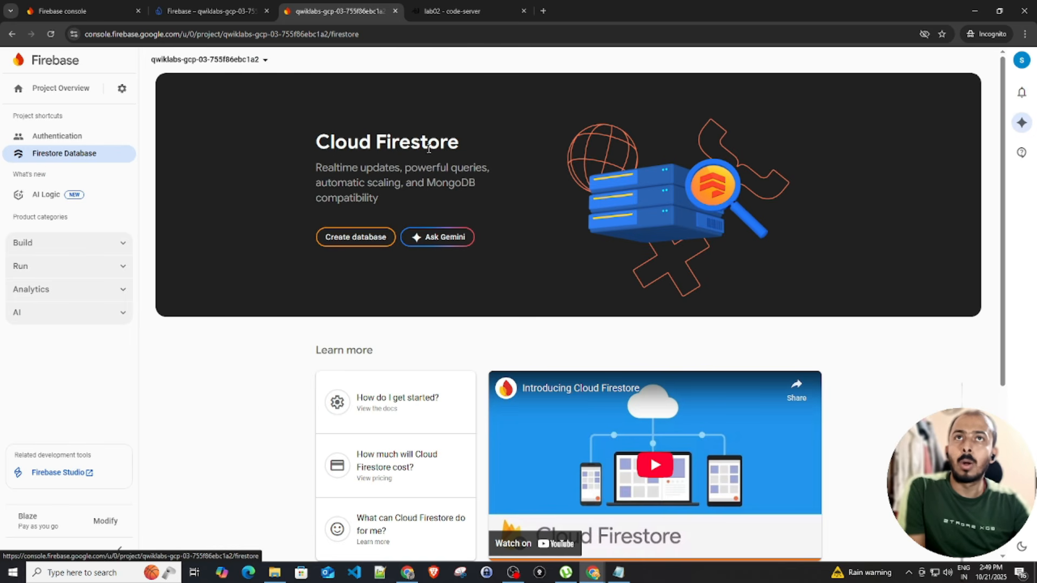
left_click(349, 238)
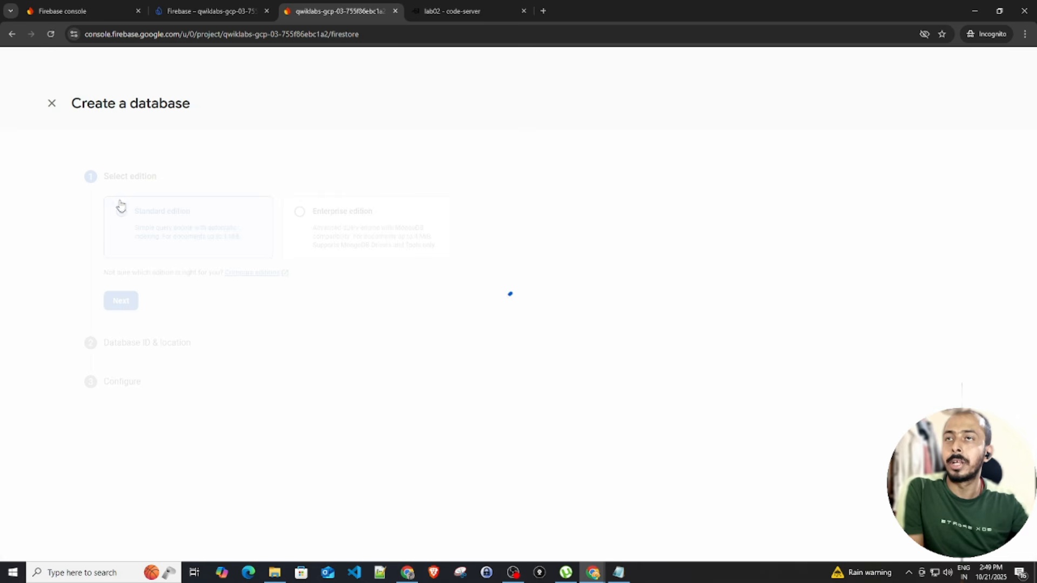
left_click(123, 308)
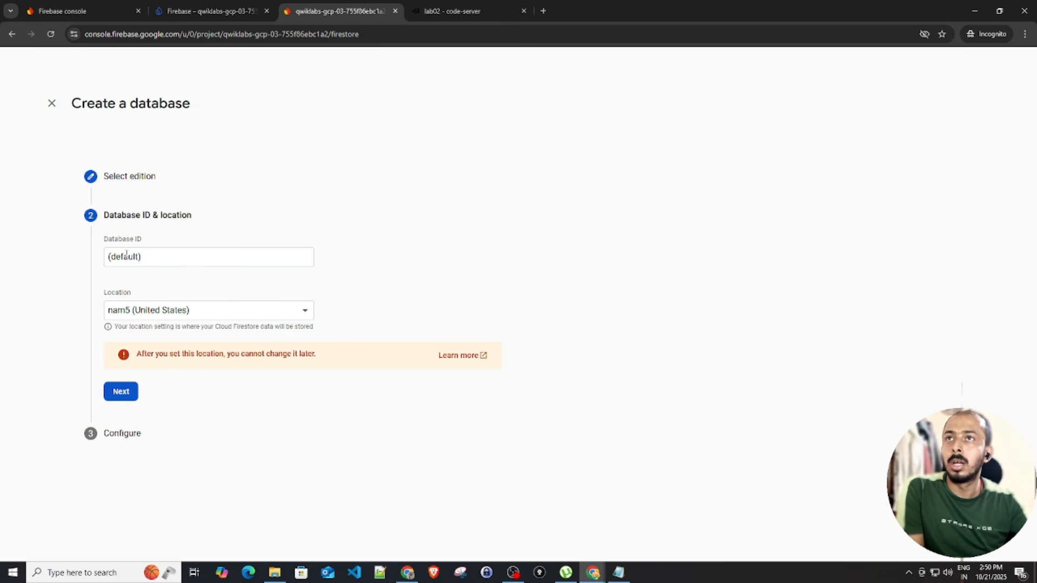
left_click(129, 390)
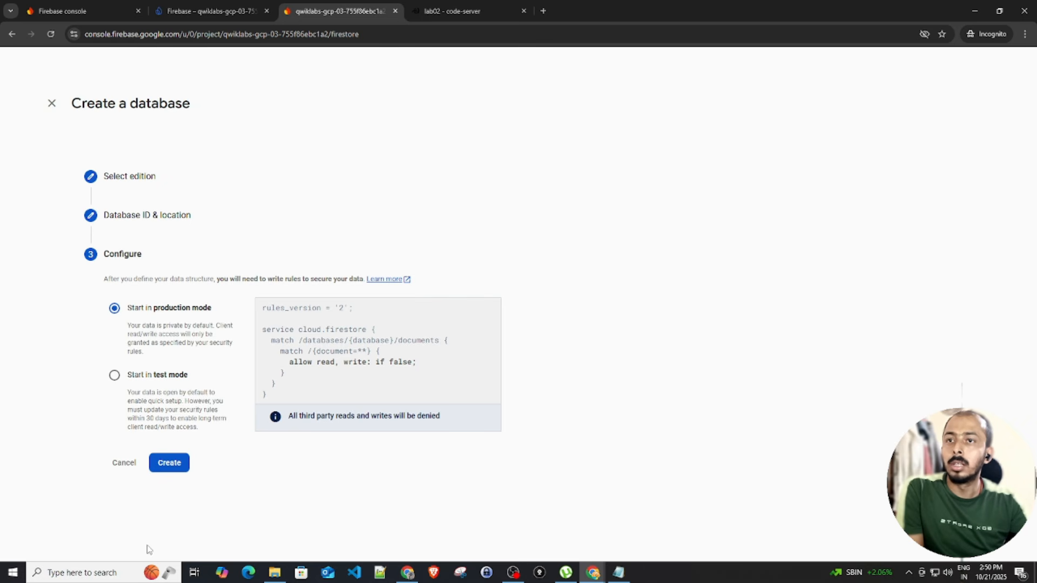
left_click(169, 464)
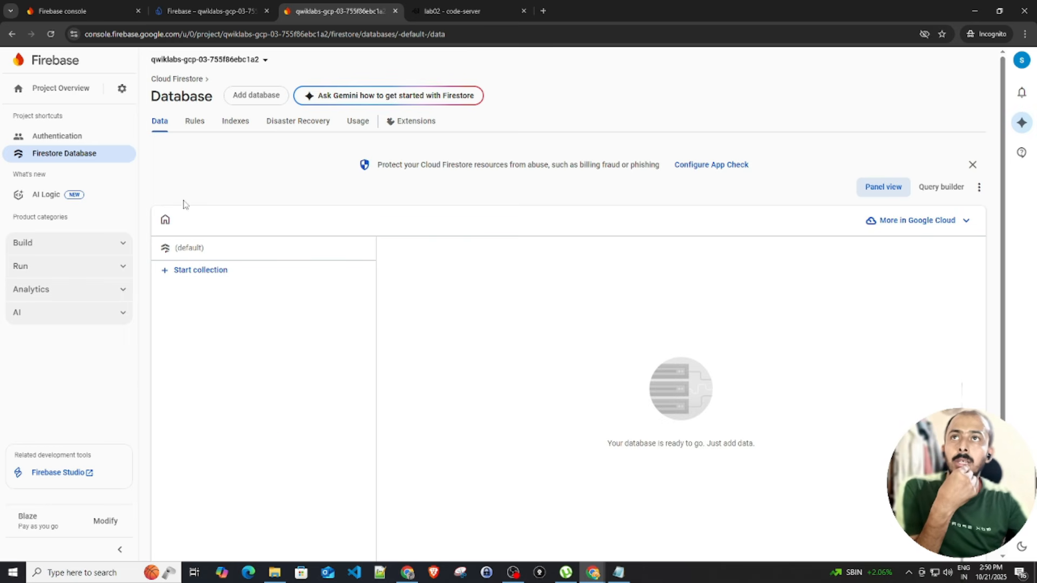
Replace the default Firestore rules with the customers/{email} rules copied from the notes
left_click(195, 121)
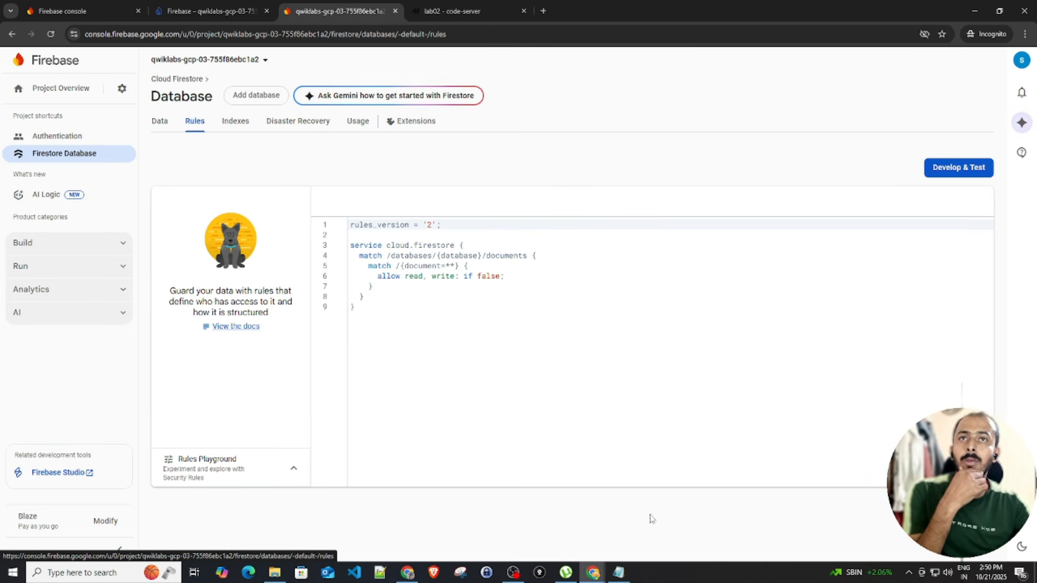
left_click(618, 572)
scroll(160, 257, "up", 3)
left_click_drag(133, 288, 111, 196)
key("ctrl+c")
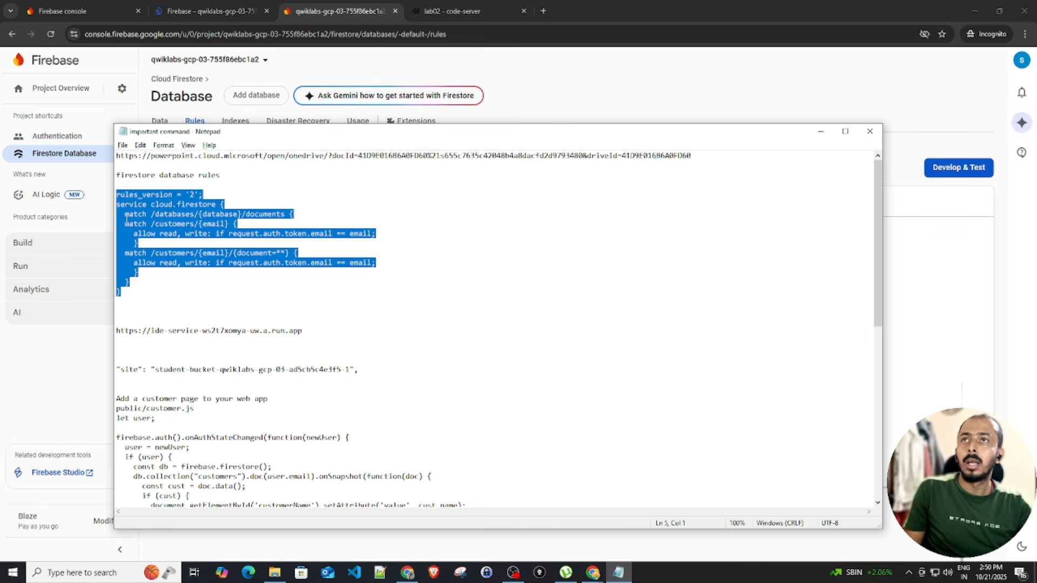
key("alt+Tab")
left_click_drag(360, 304, 336, 222)
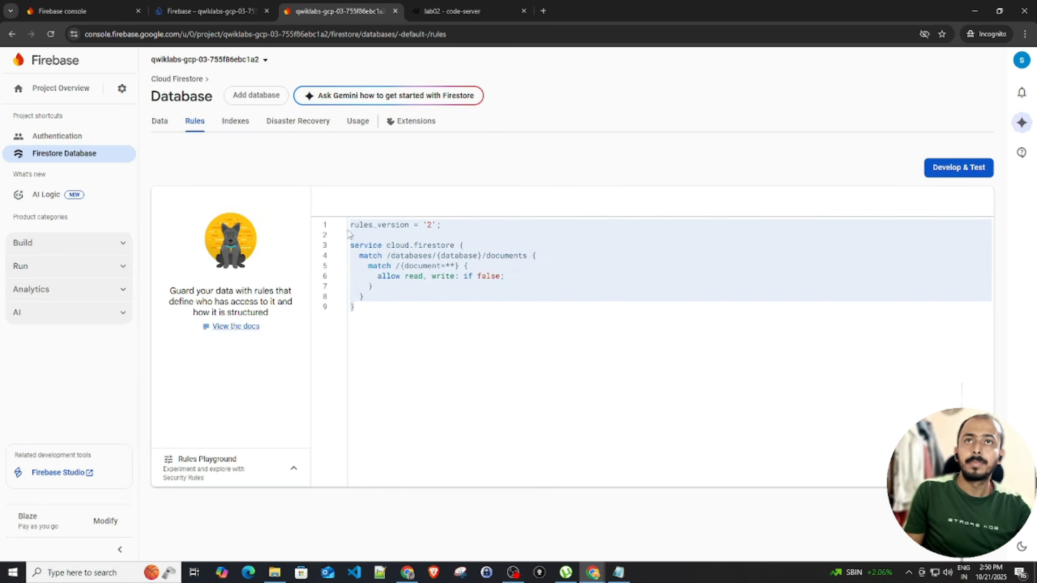
key("ctrl+v")
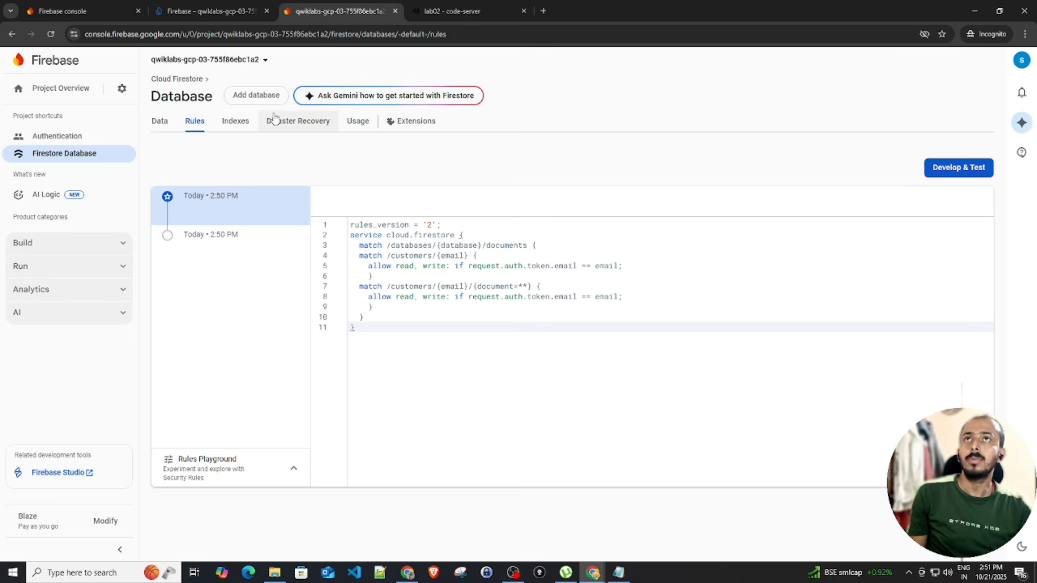
left_click(442, 15)
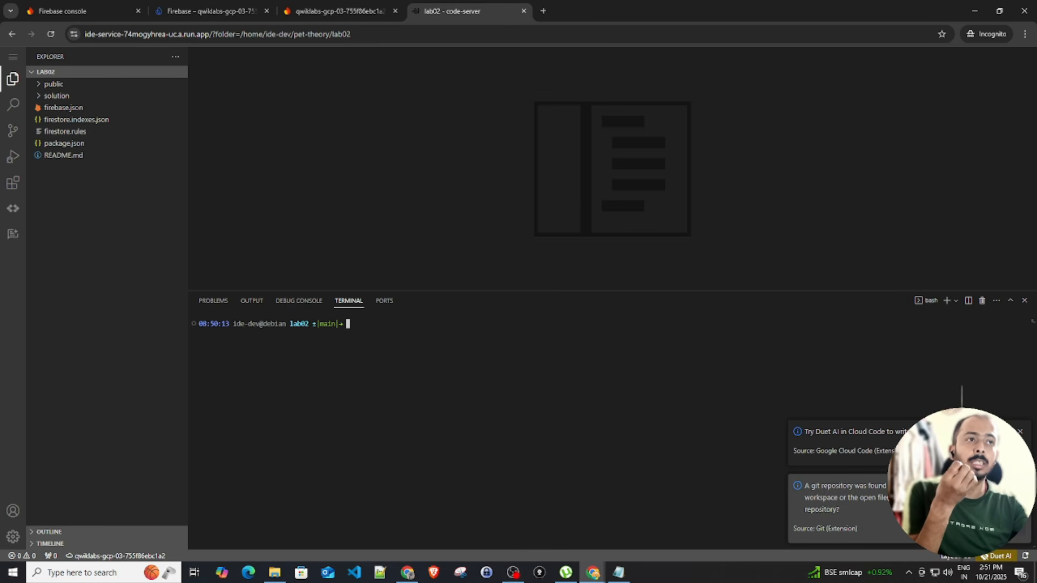
Dismiss the Git notifications and run npm i in the lab02 terminal
left_click(951, 528)
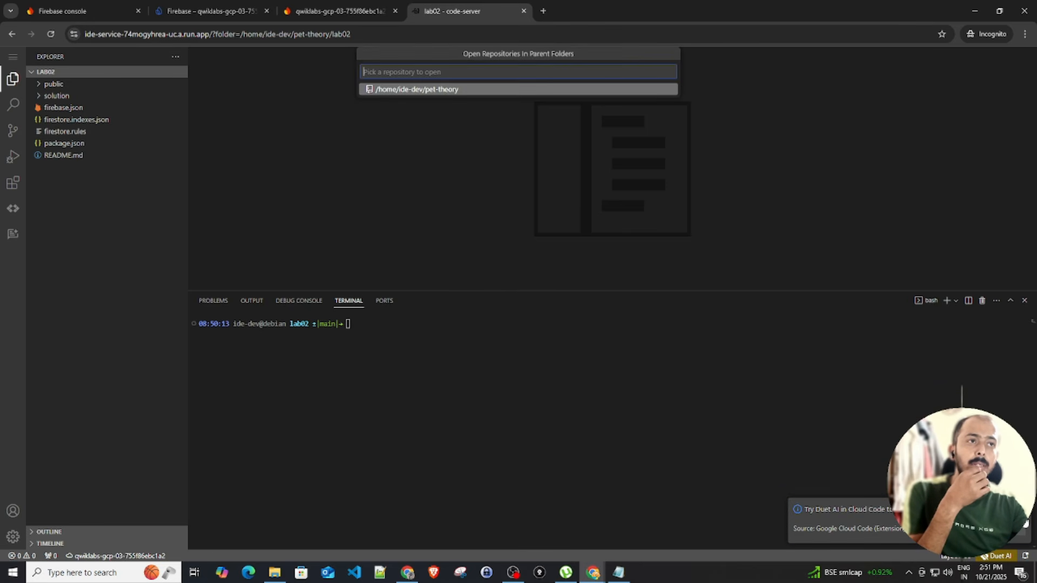
left_click(496, 231)
left_click(412, 342)
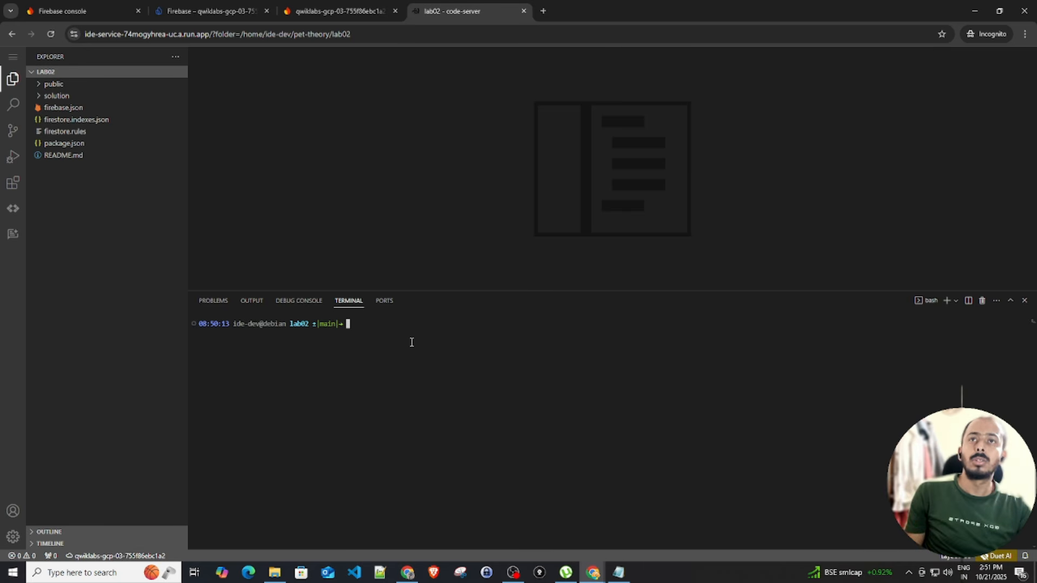
type("n")
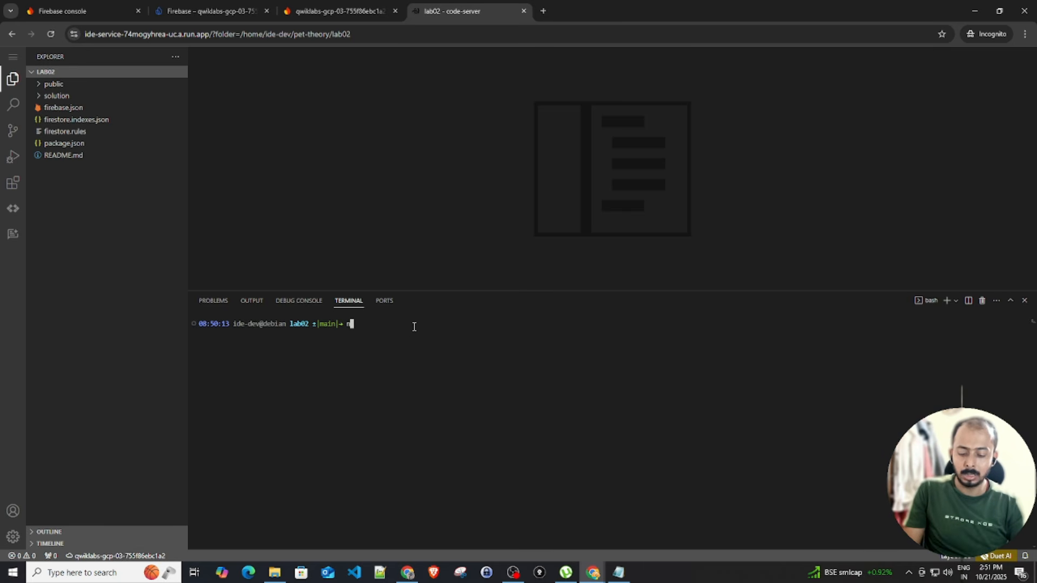
type("pm i")
key("Return")
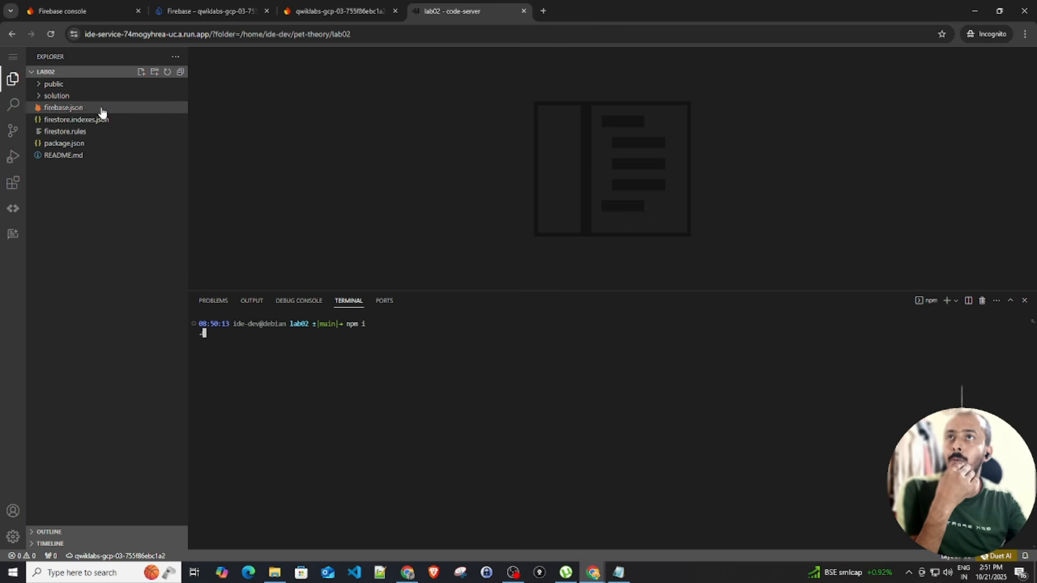
Browse the public folder while npm adds 653 packages with 0 vulnerabilities
left_click(56, 86)
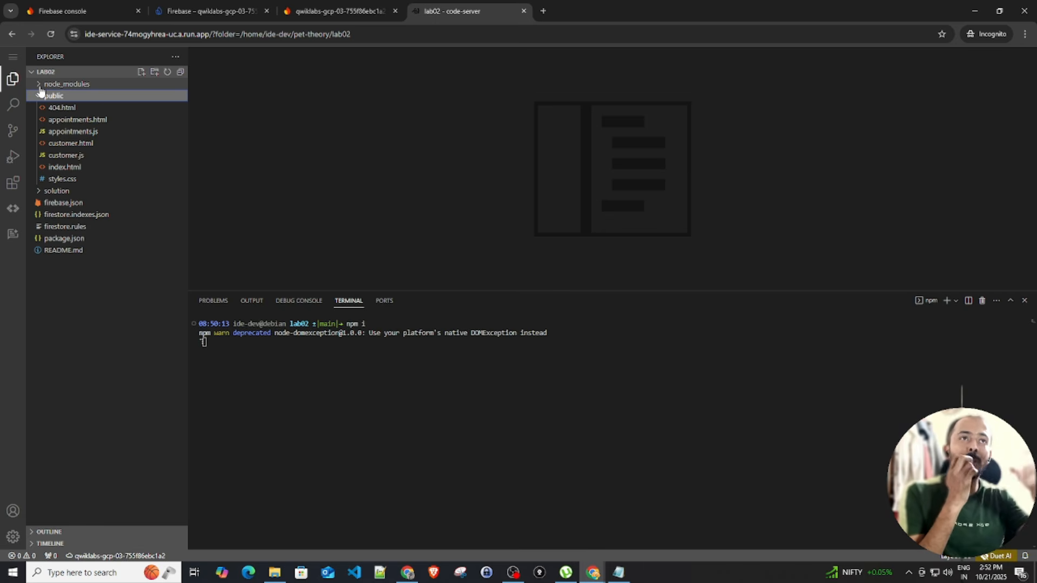
left_click(79, 100)
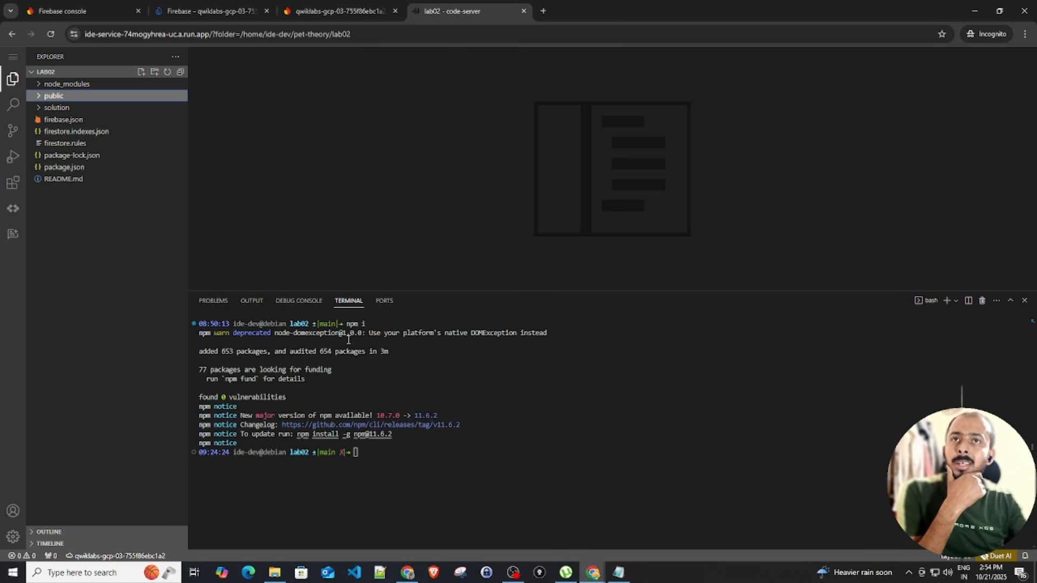
left_click(422, 460)
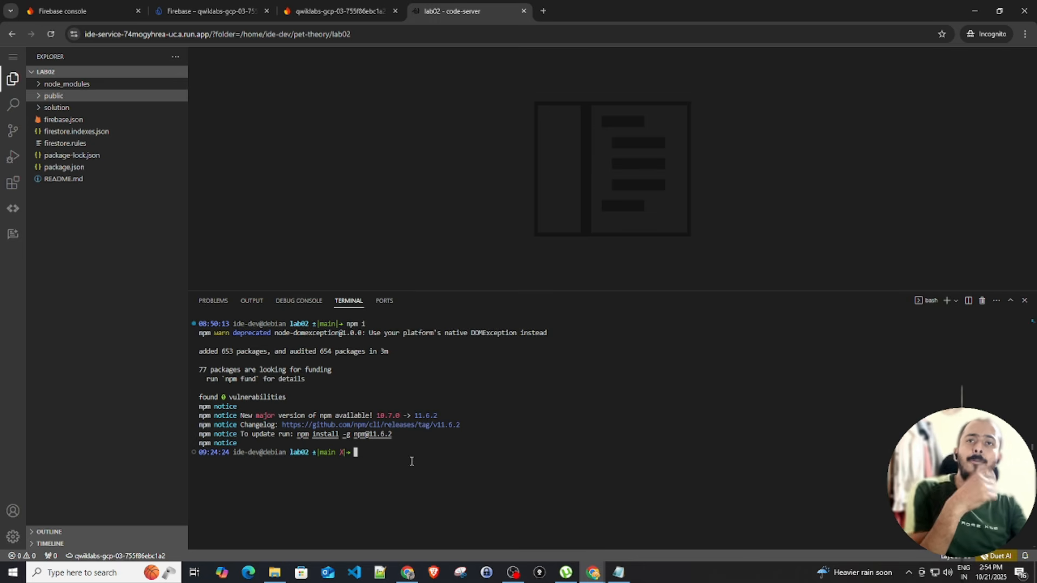
Run firebase login --no-localhost, accept usage data collection, and copy the sign-in URL
type("firebase login --no-localhost")
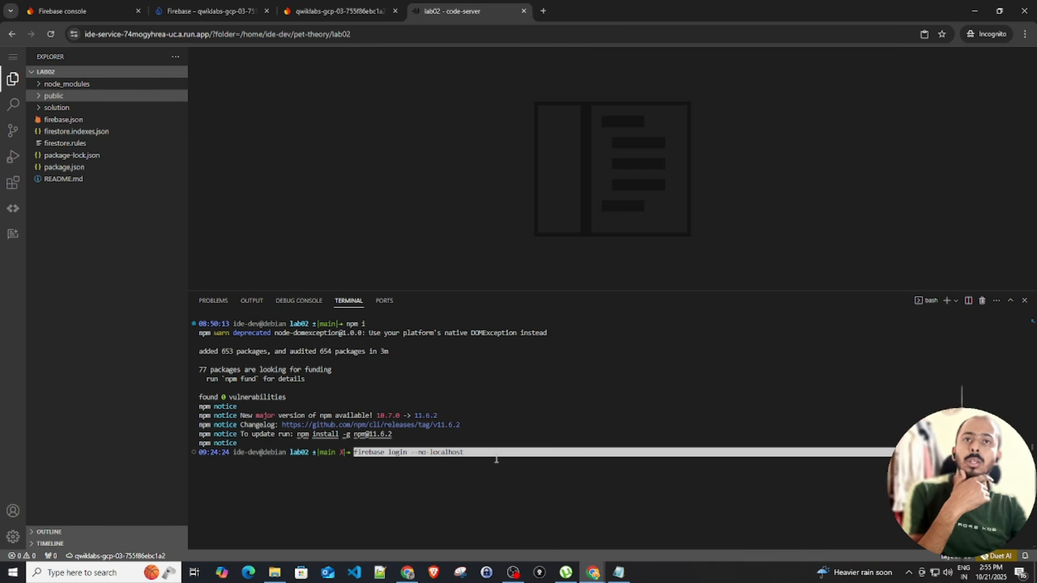
key("Return")
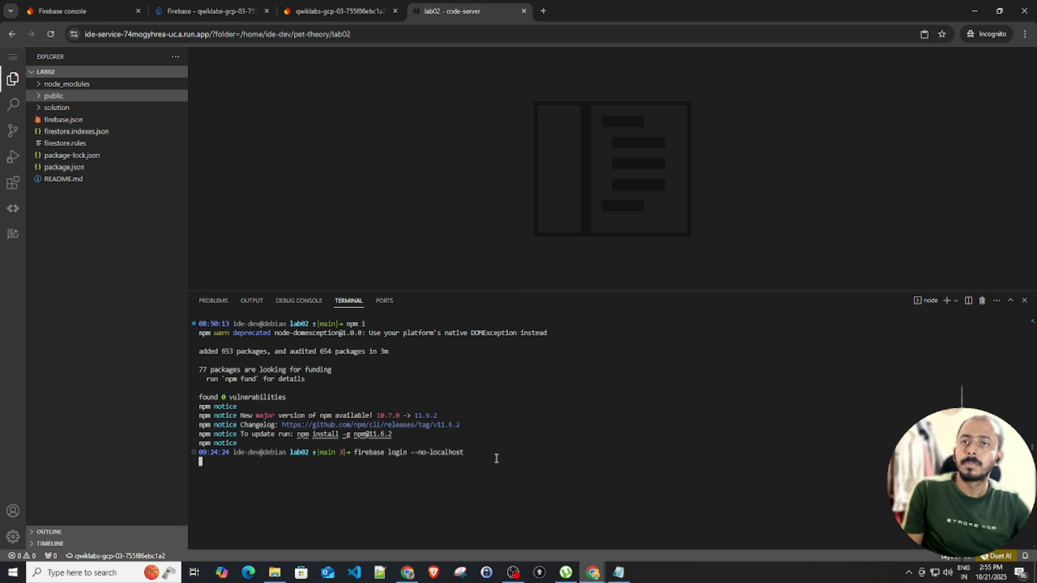
key("Return")
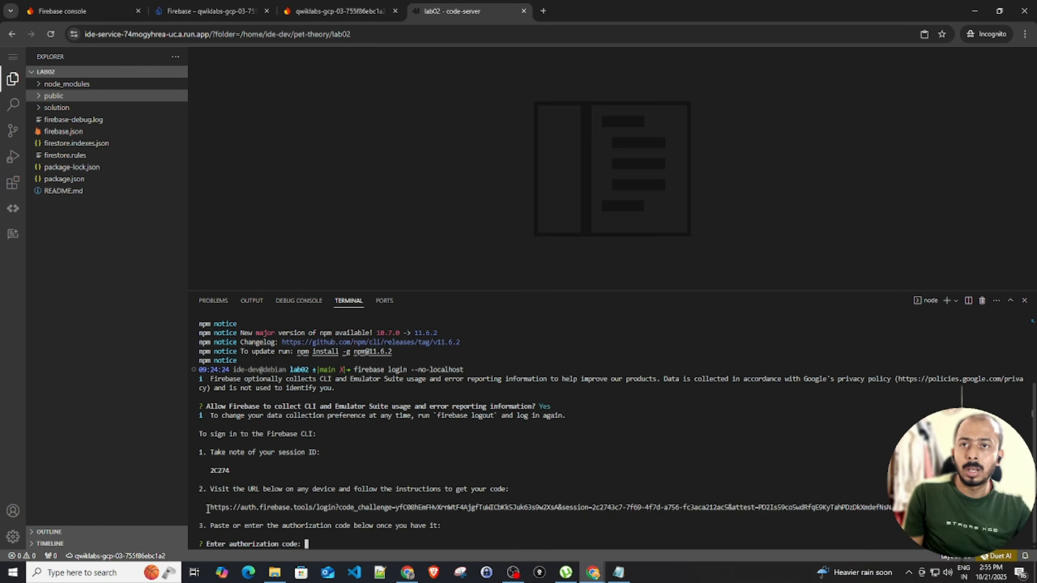
left_click_drag(210, 508, 891, 510)
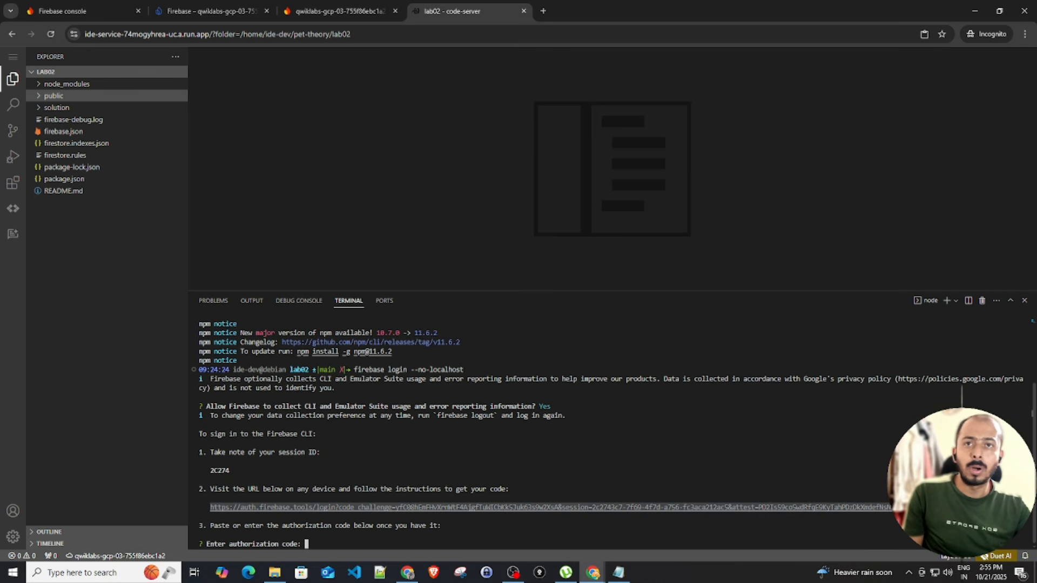
key("ctrl+c")
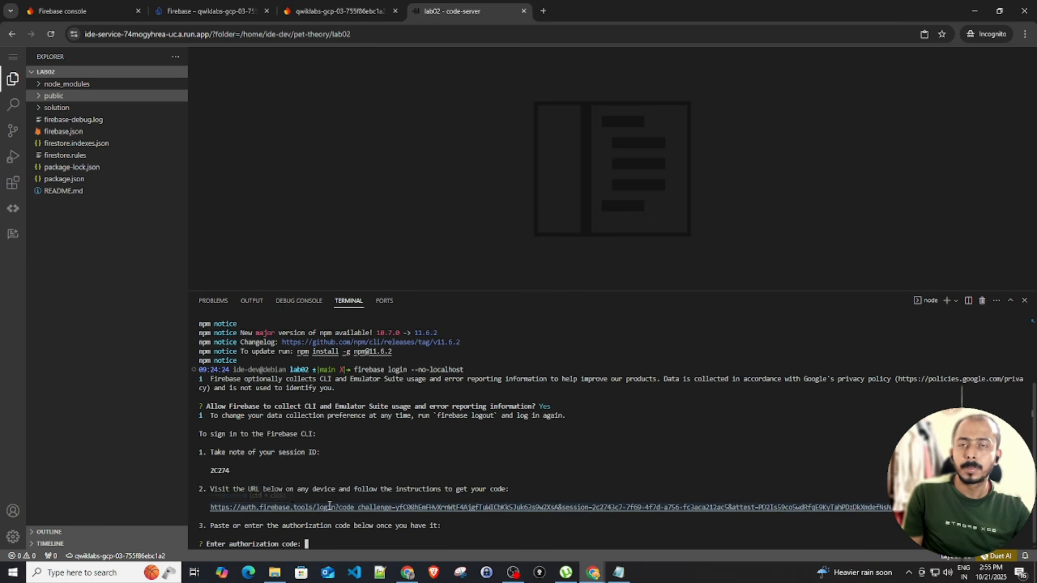
left_click(232, 507, "ctrl")
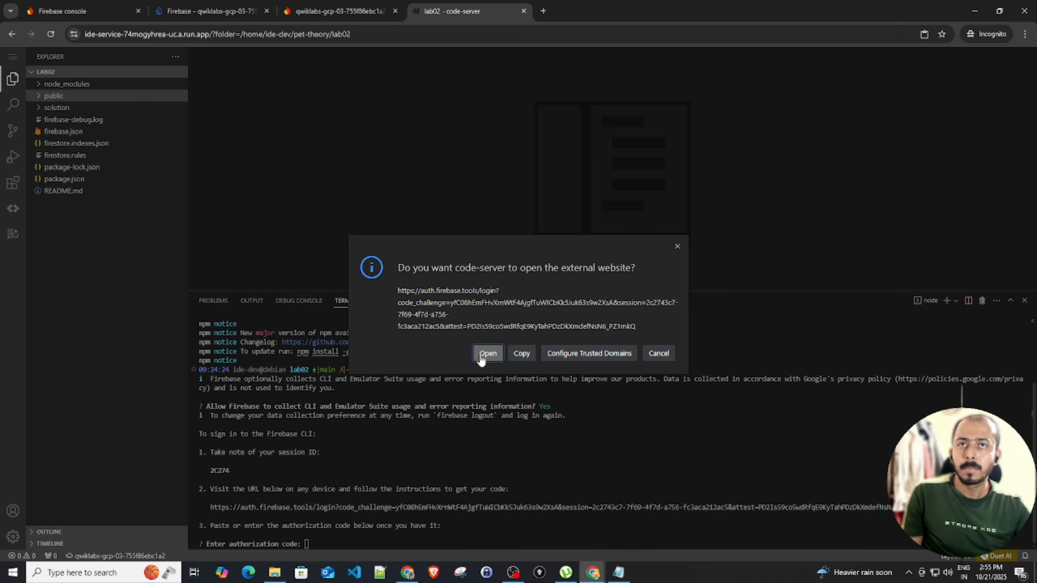
left_click(521, 353)
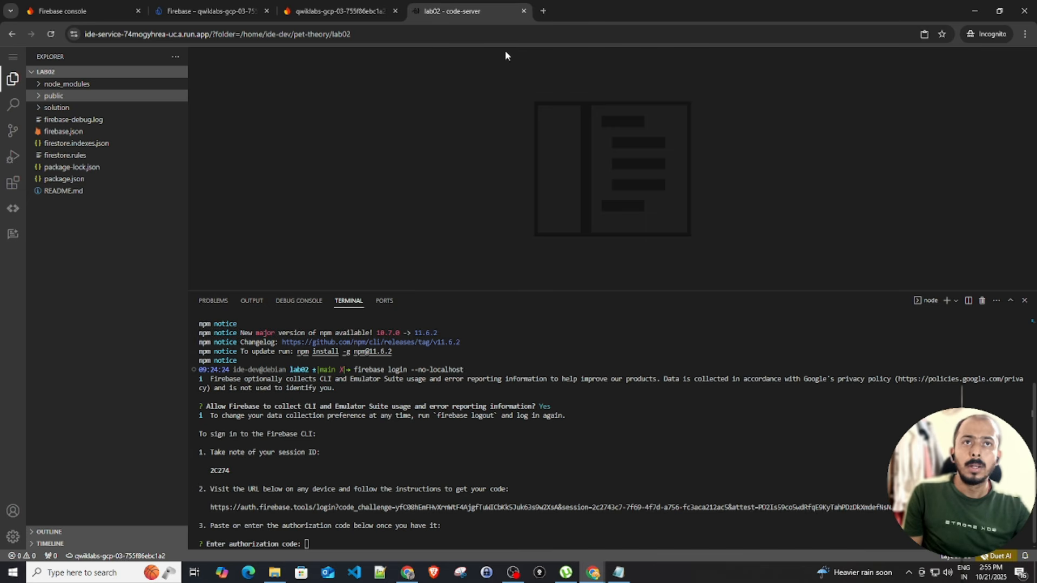
Load the Firebase CLI sign-in URL in a new tab and grant access with the student account
left_click(543, 10)
key("ctrl+v")
key("Return")
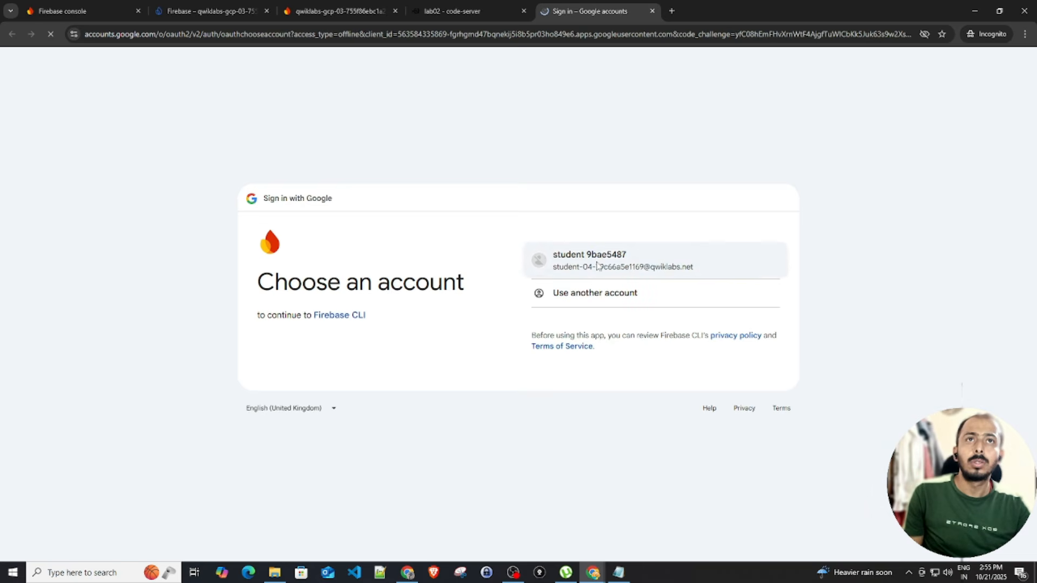
left_click(597, 265)
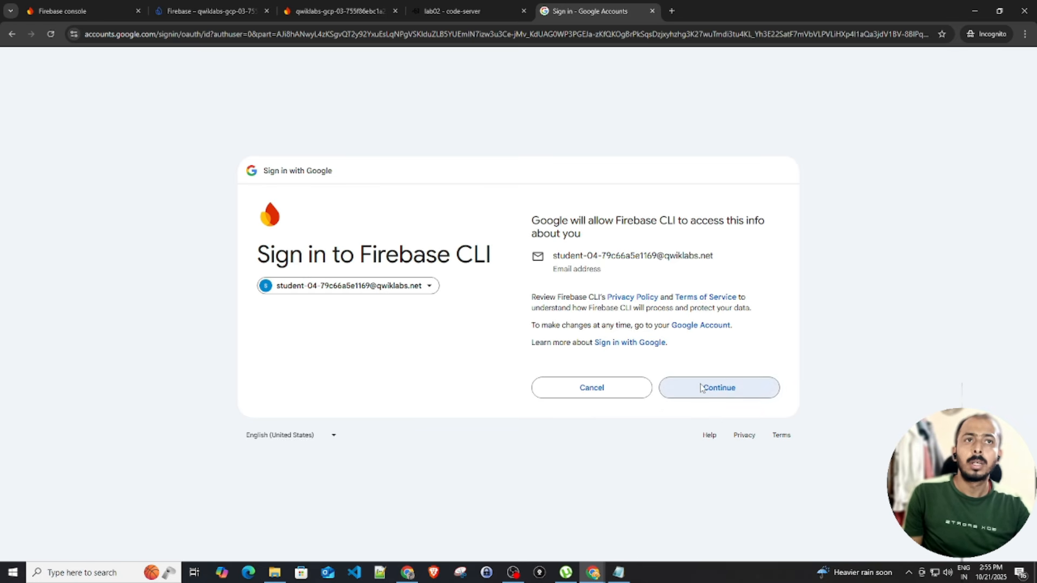
left_click(700, 388)
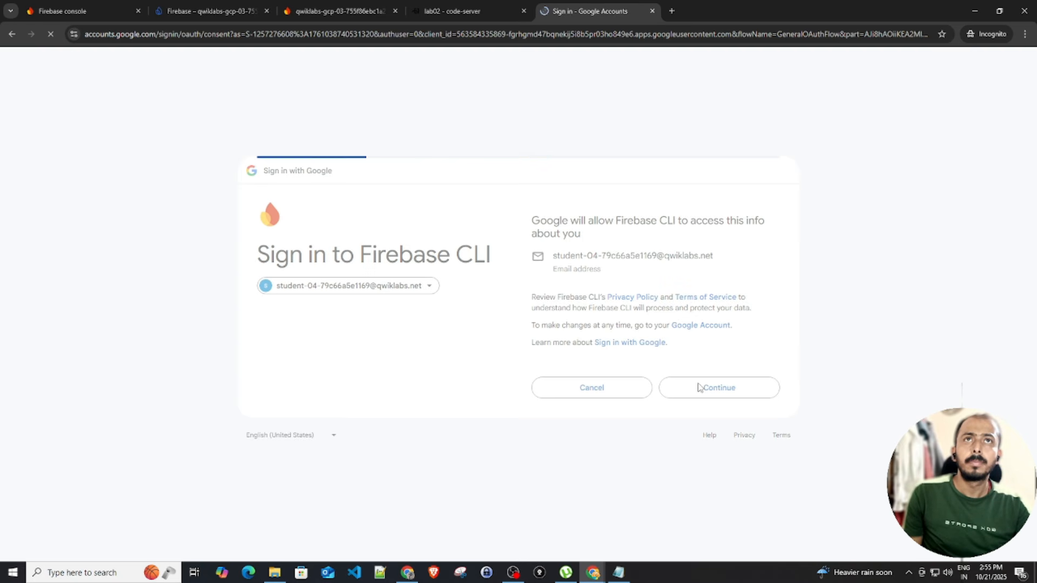
left_click(727, 431)
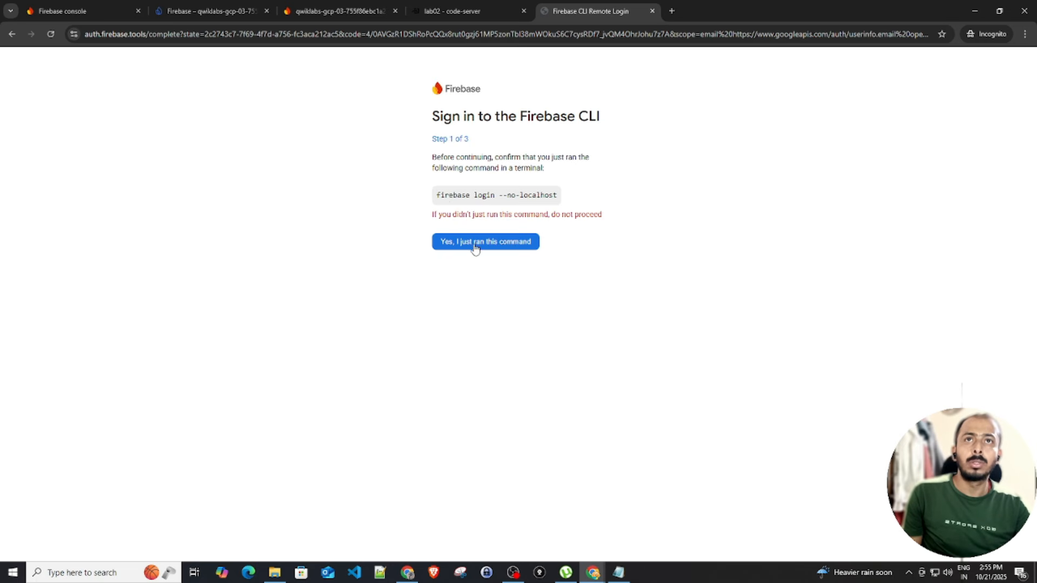
Confirm the login command and matching session ID, then copy the authorization code
left_click(475, 247)
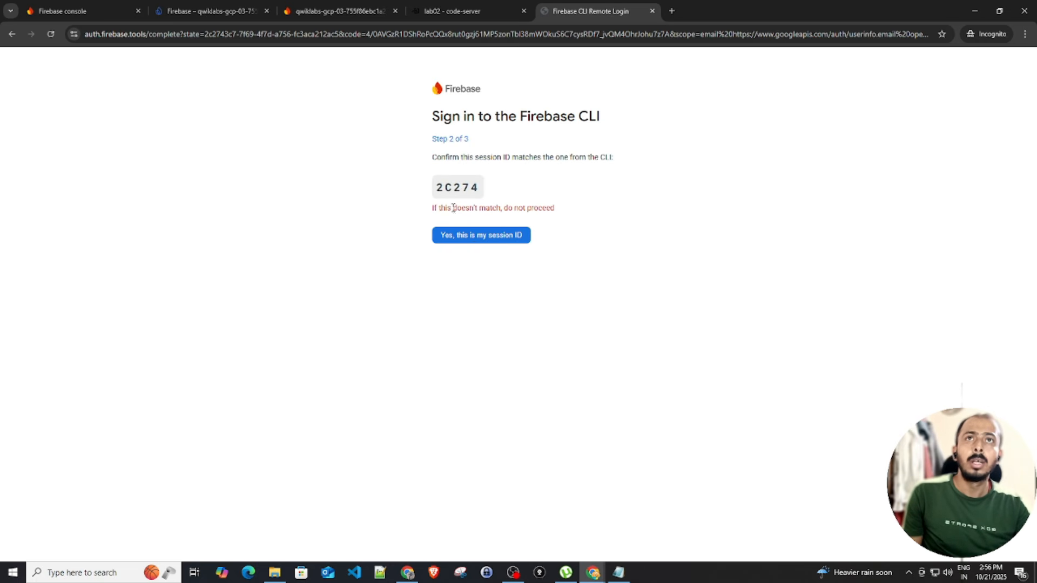
left_click(486, 5)
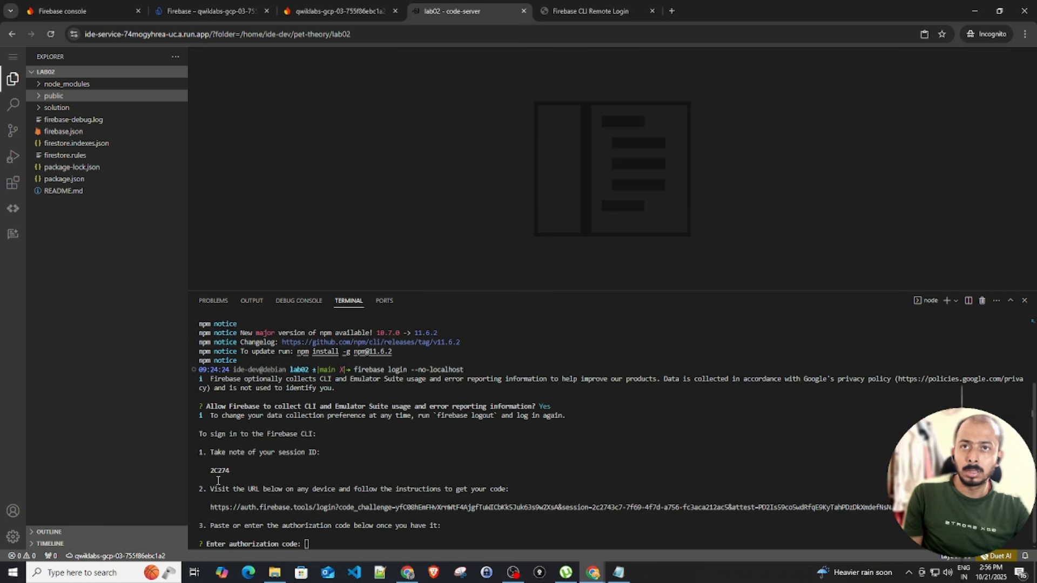
left_click(572, 13)
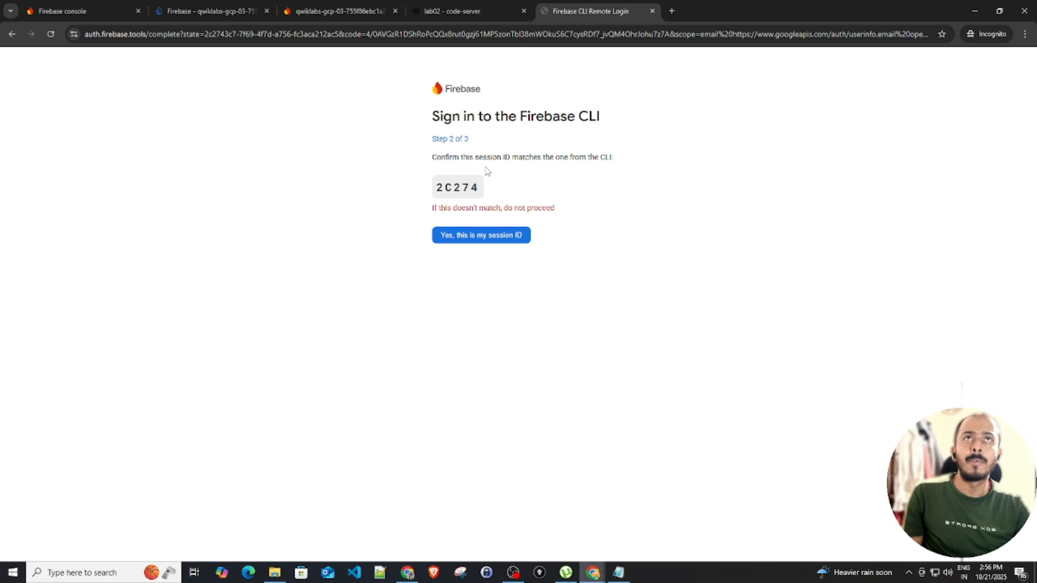
left_click(479, 234)
left_click(456, 231)
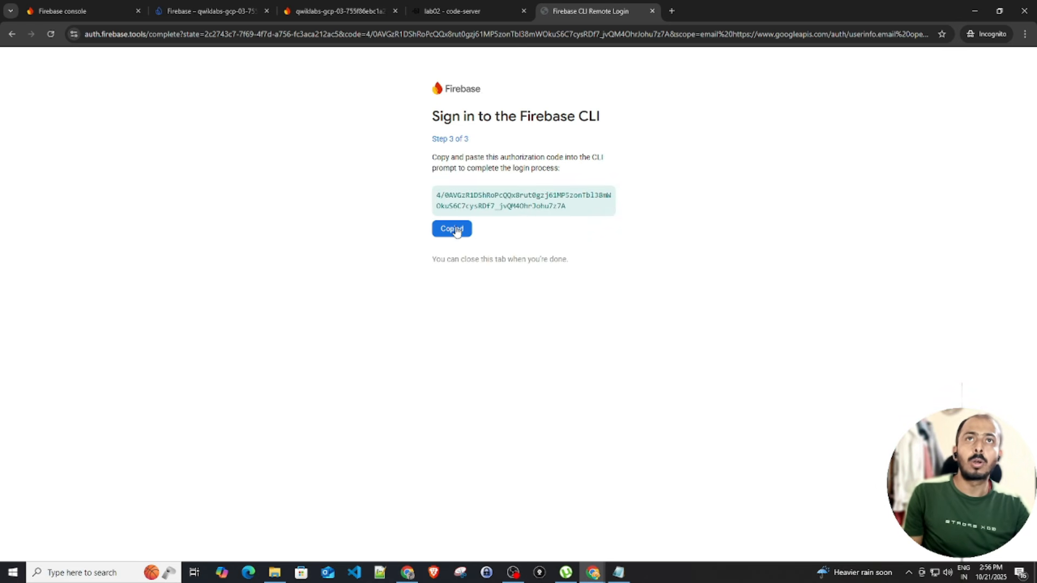
left_click(454, 11)
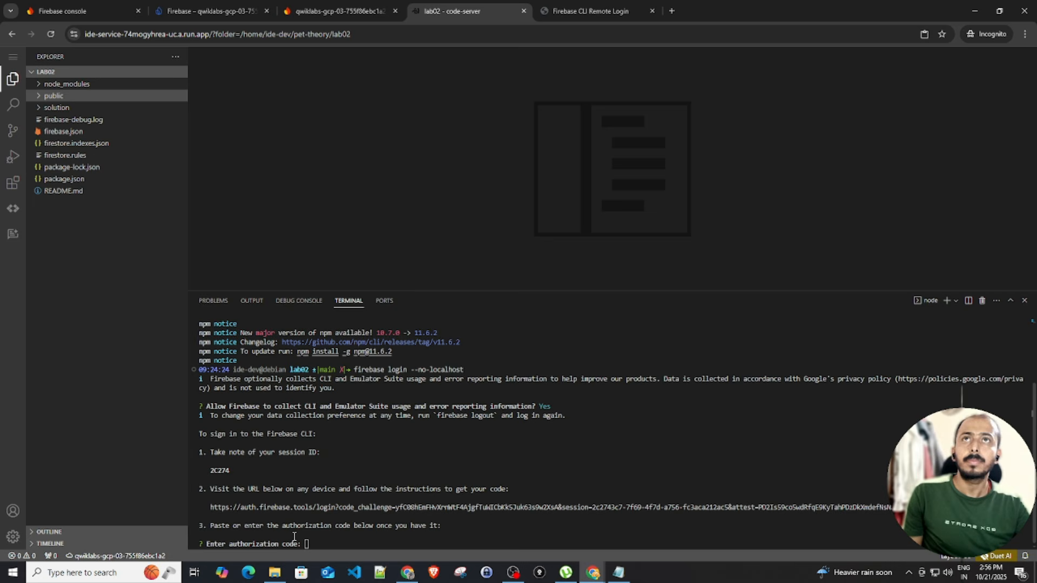
Submit the authorization code to complete Firebase login, then start firebase init
key("ctrl+v")
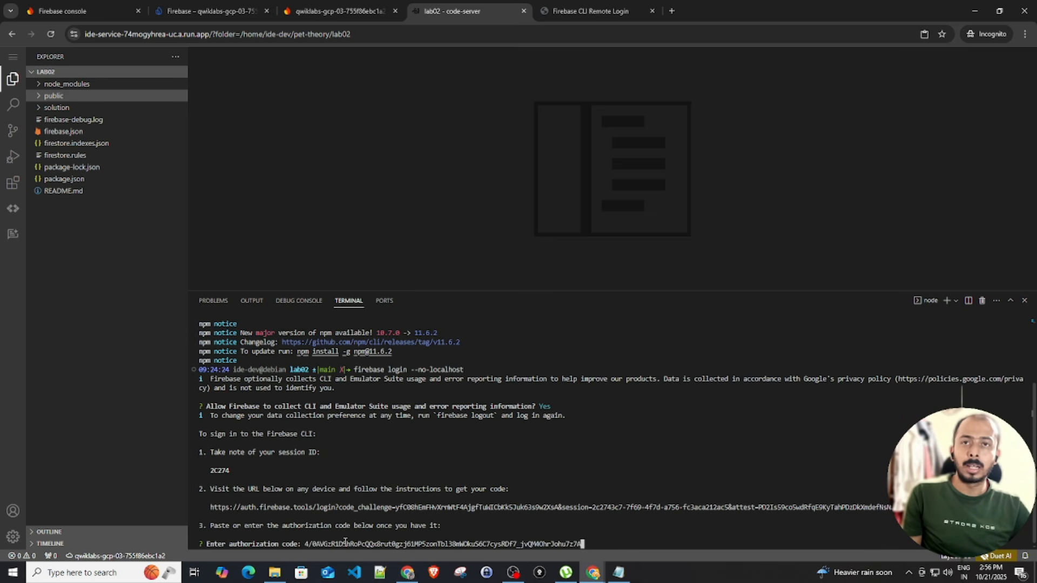
key("Return")
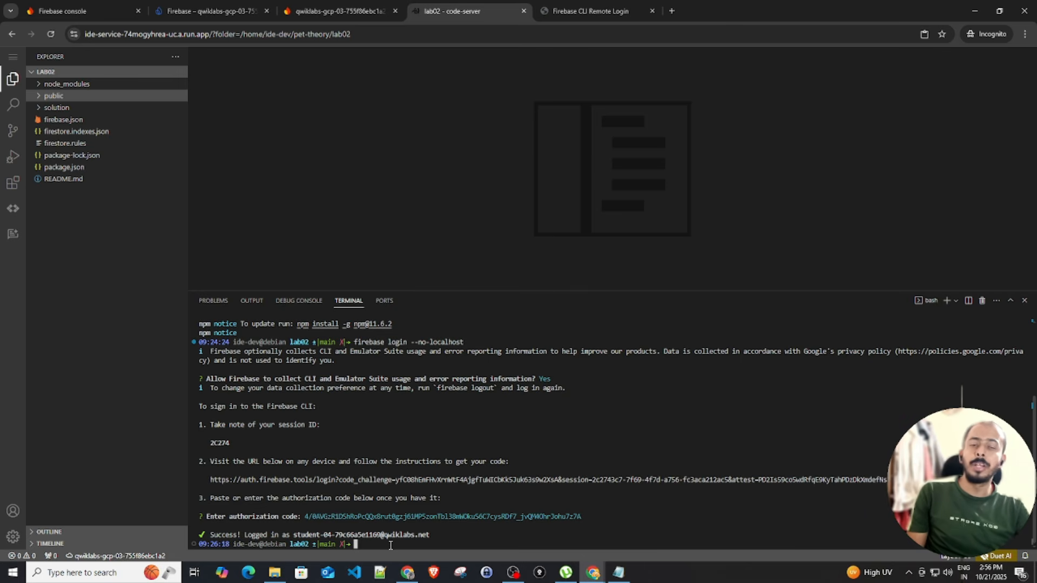
type("firebase init")
key("Return")
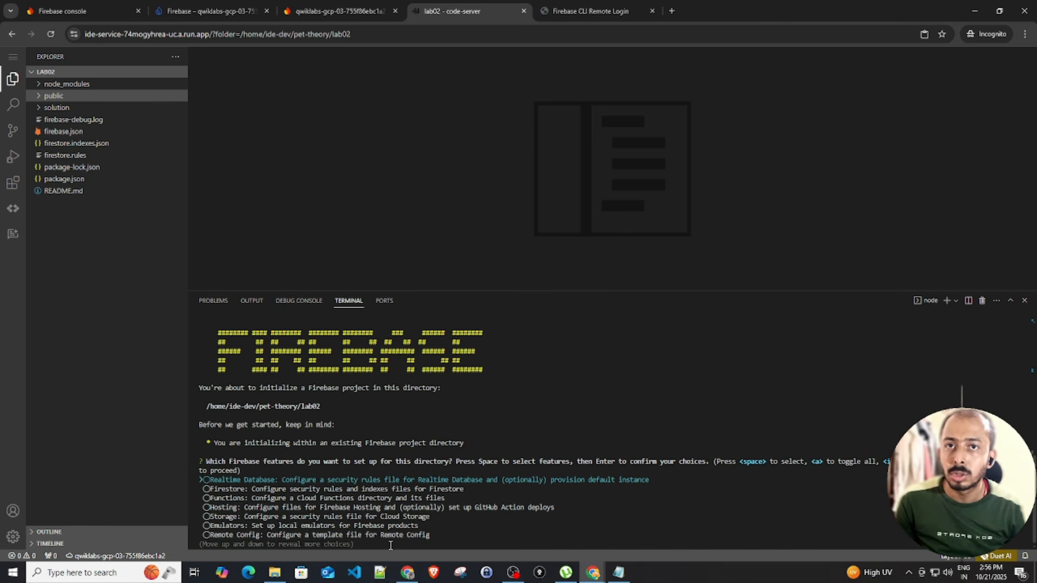
Tick Firestore and Hosting in the firebase init feature list and confirm
key("Down")
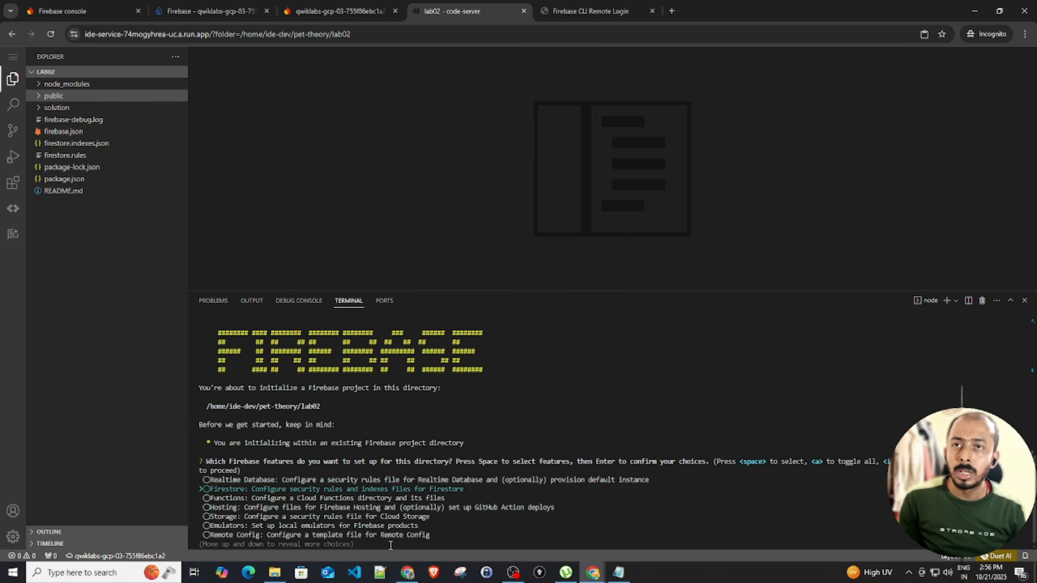
key("Up")
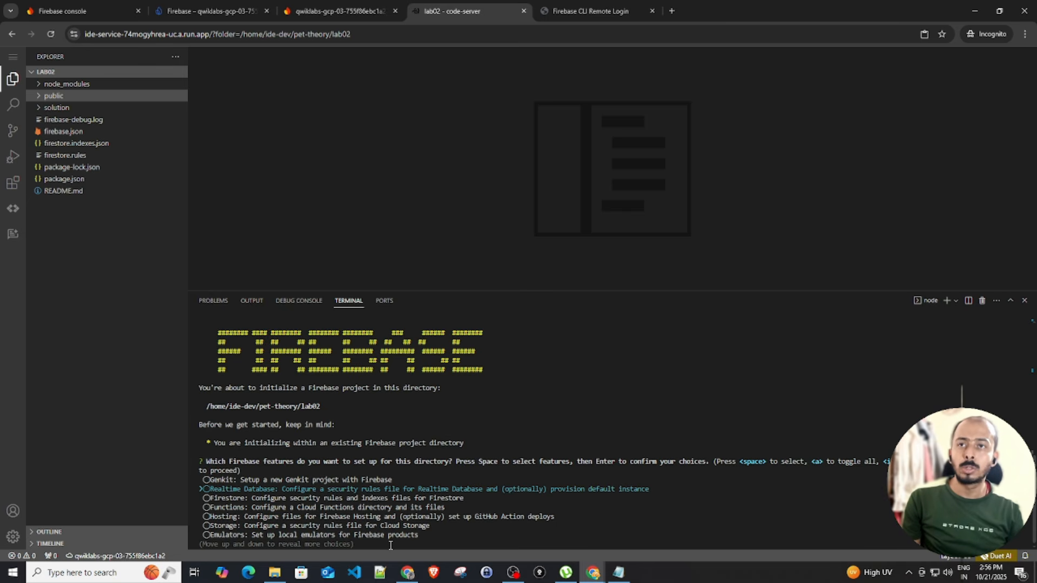
key("Down")
key("Up")
key("Up")
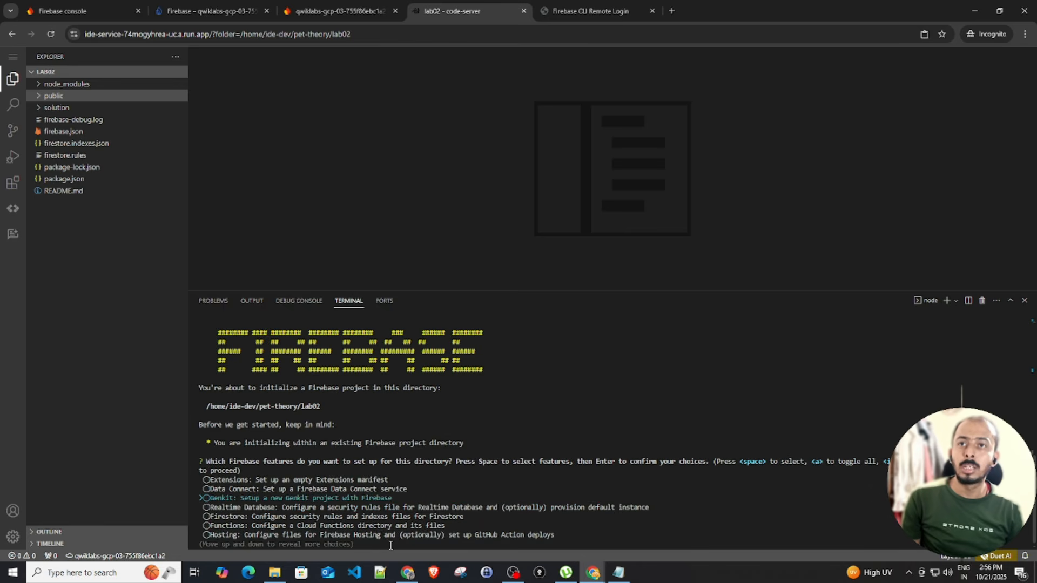
key("Up")
key("Up")
key("Up")
key("Up")
key("Up")
key("Up")
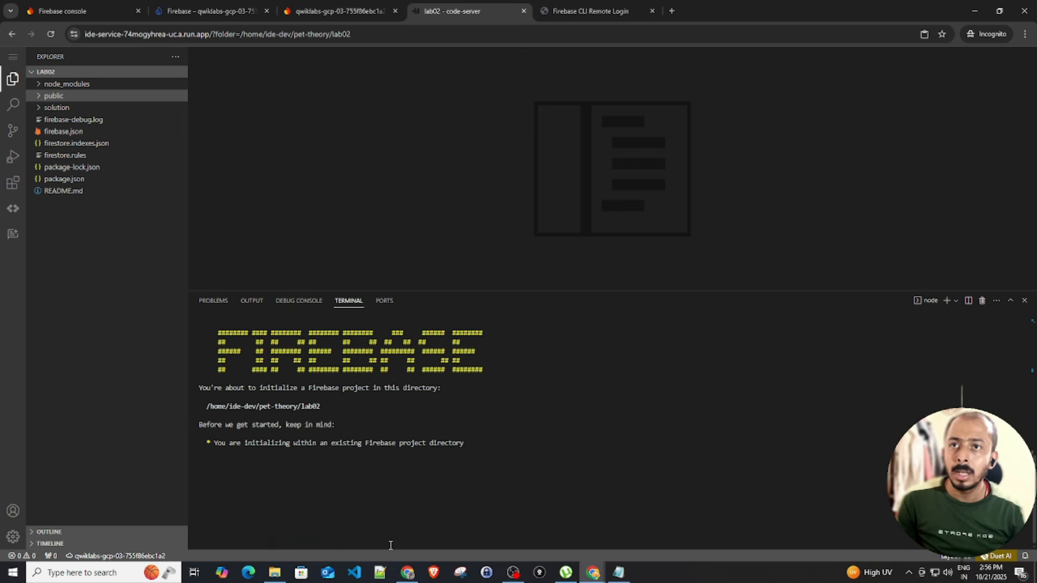
key("Up")
key("Up")
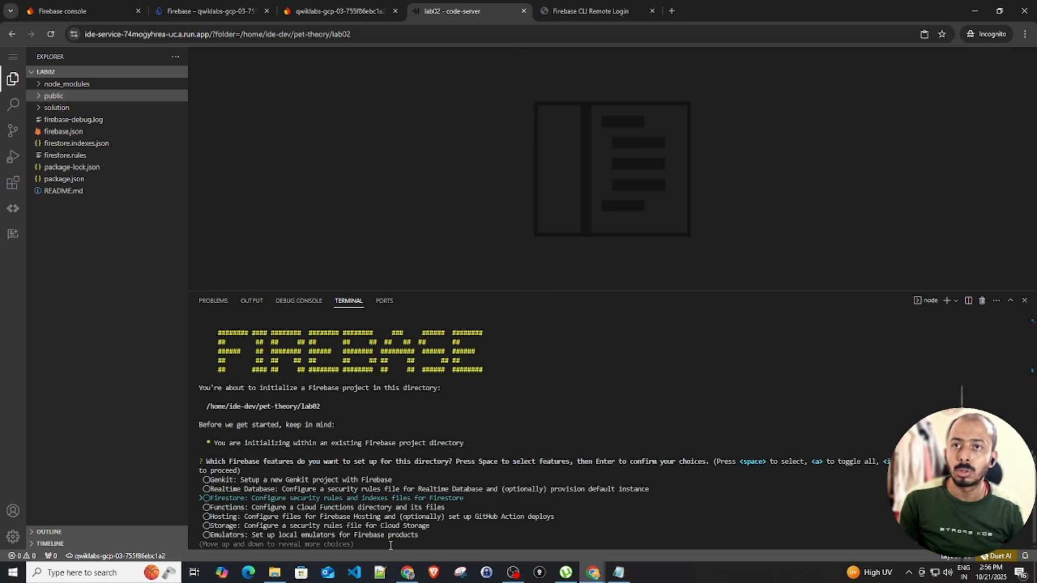
key("space")
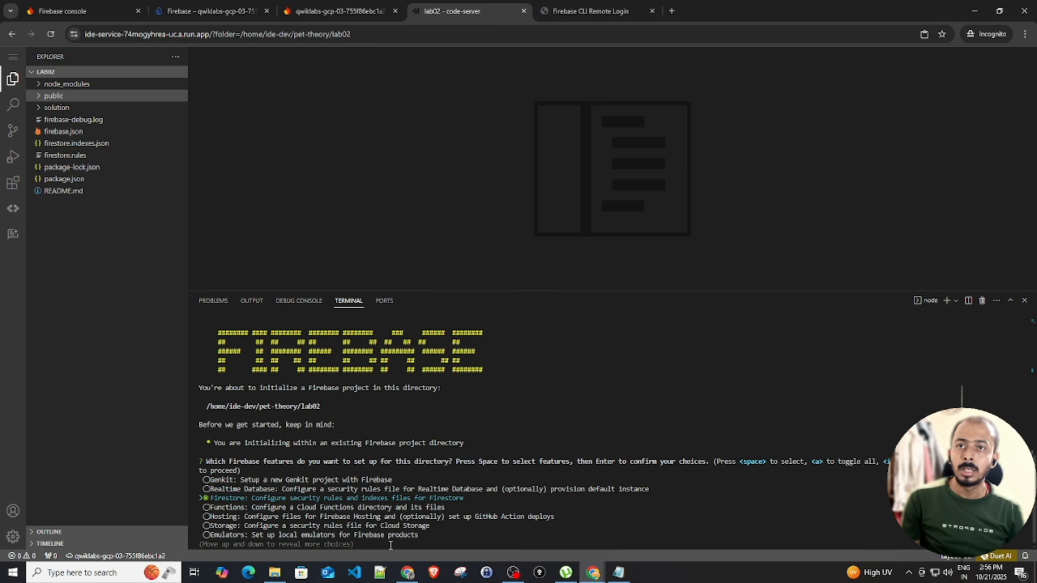
key("Down")
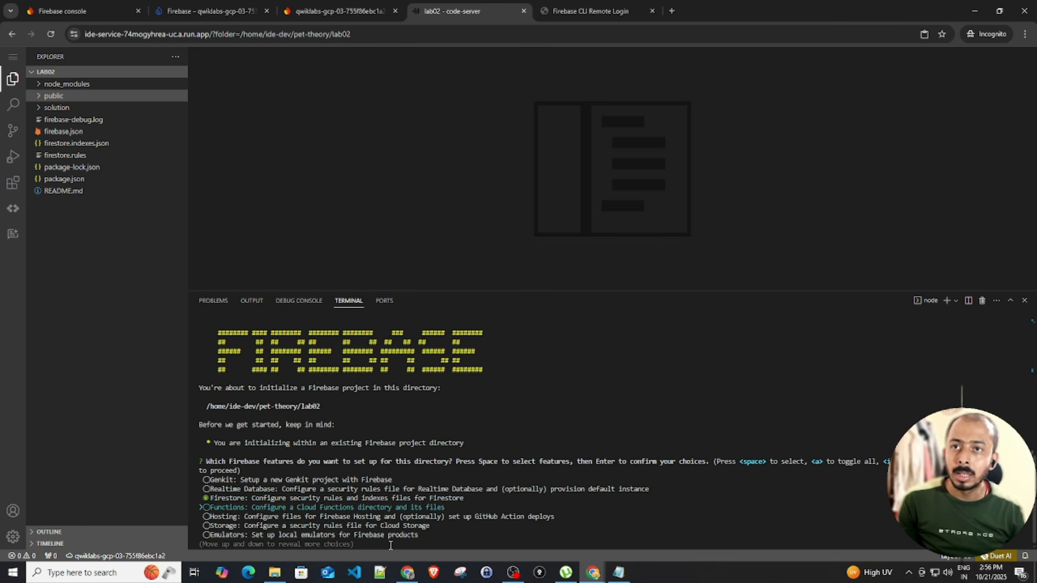
key("Down")
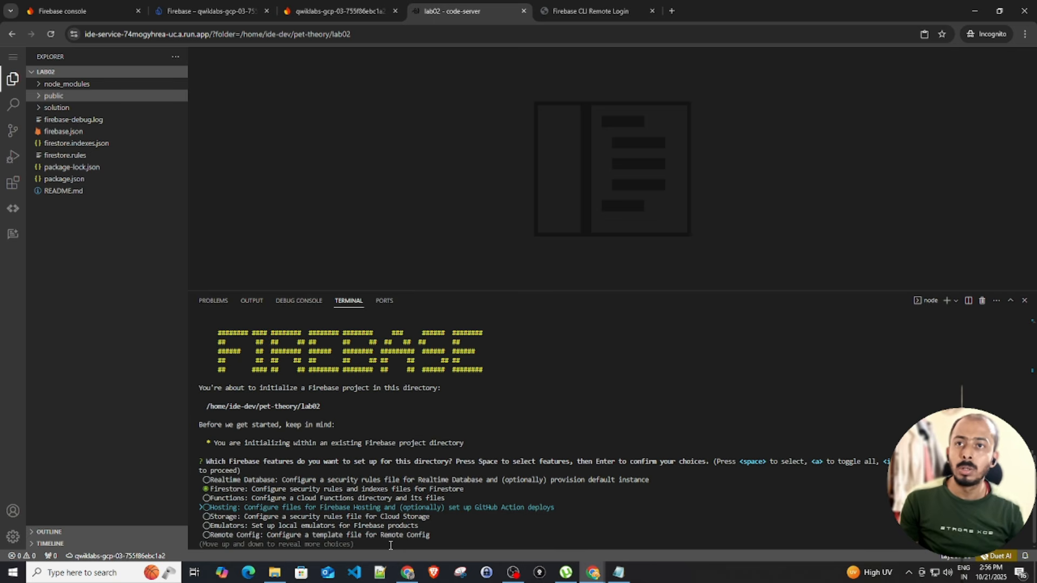
key("space")
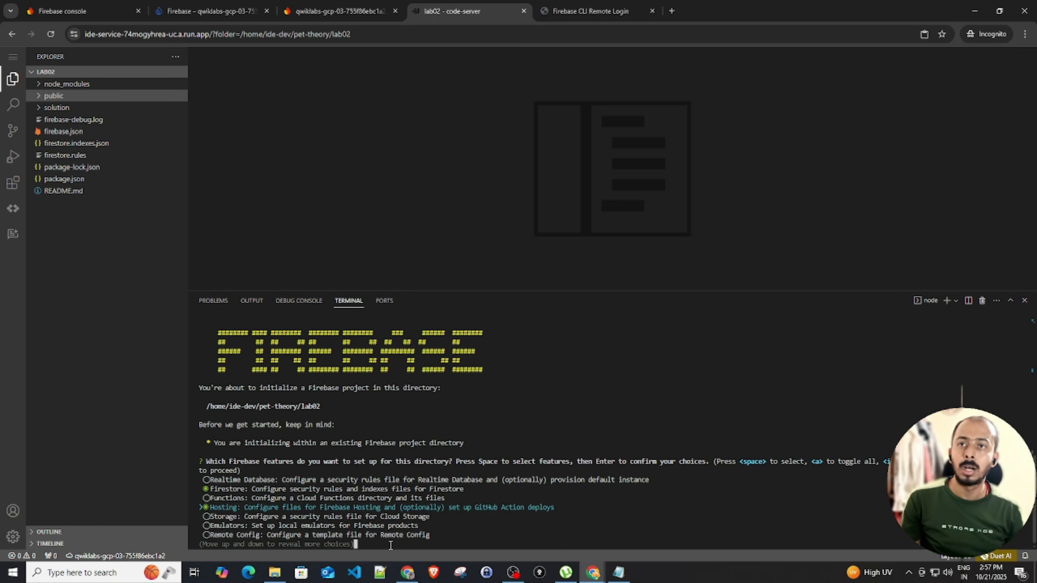
key("Return")
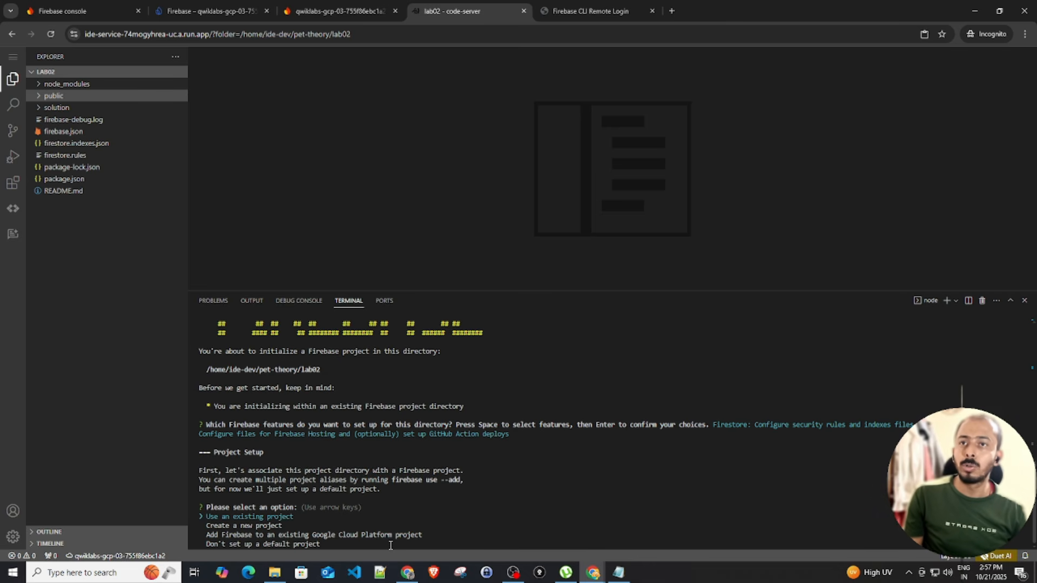
Use the existing lab project and keep the existing firestore.rules and firestore.indexes.json files
key("Return")
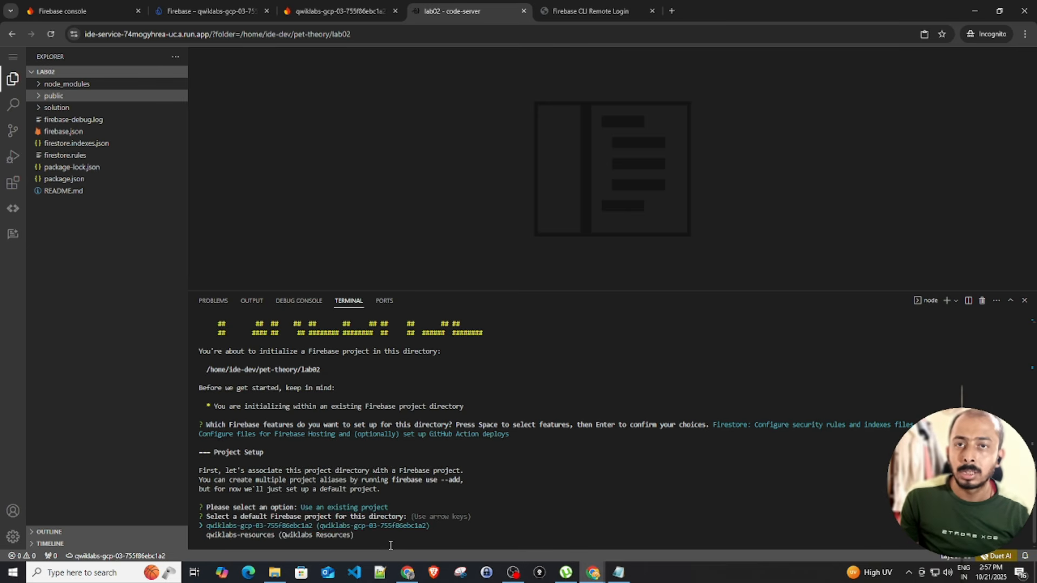
key("Return")
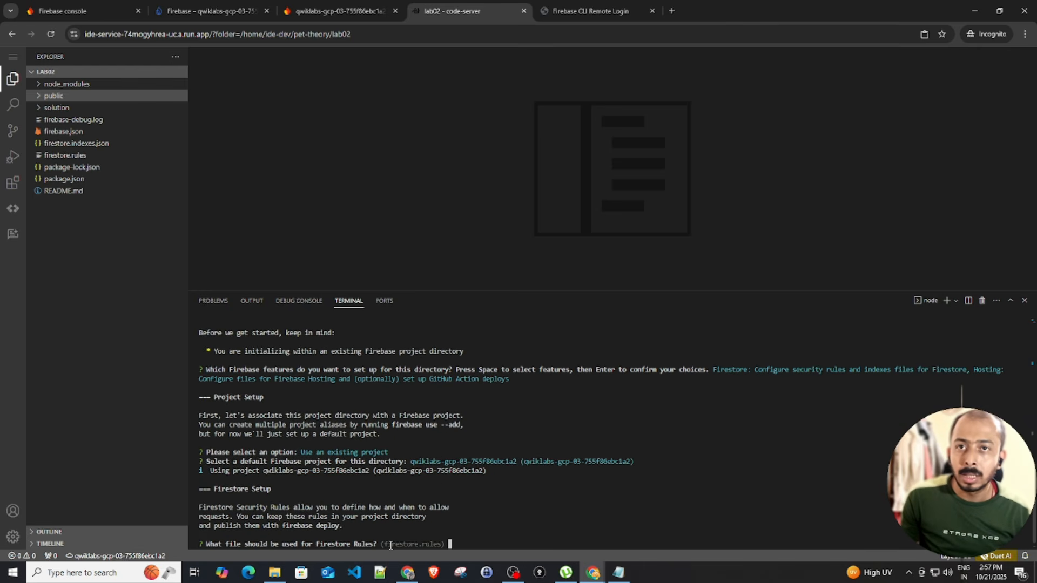
key("Return")
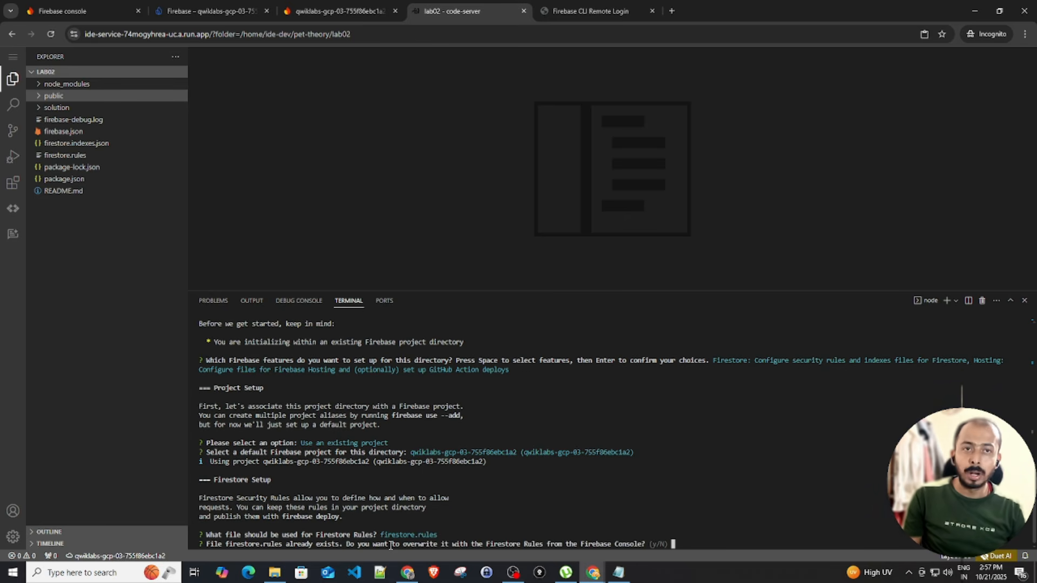
key("Return")
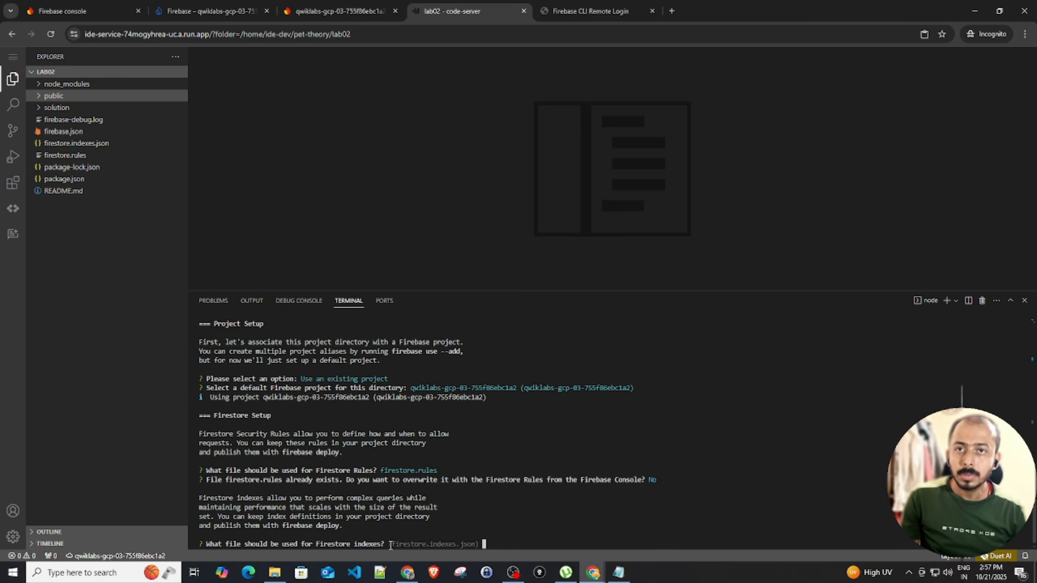
key("Return")
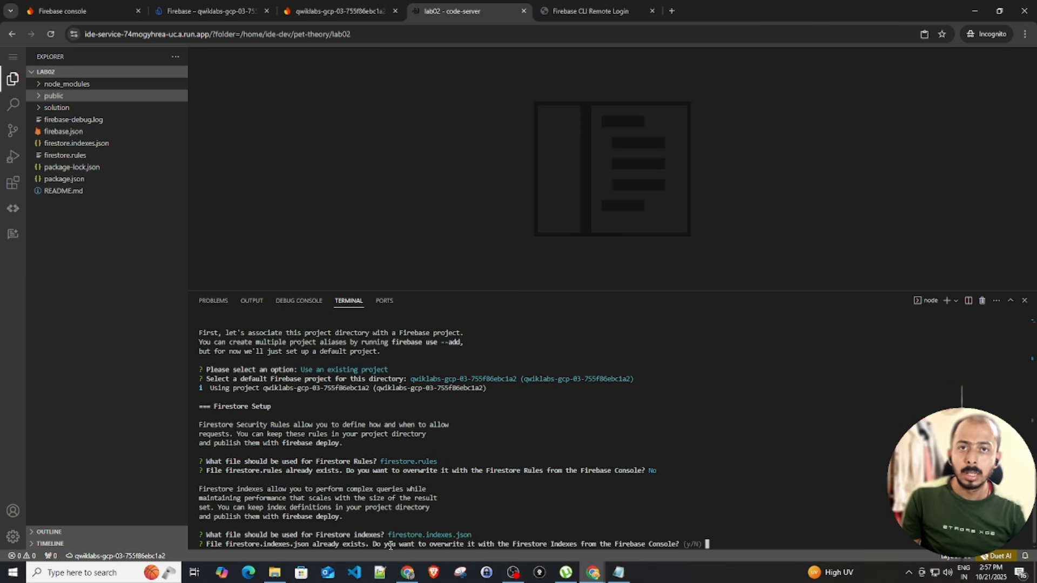
type("n")
key("Return")
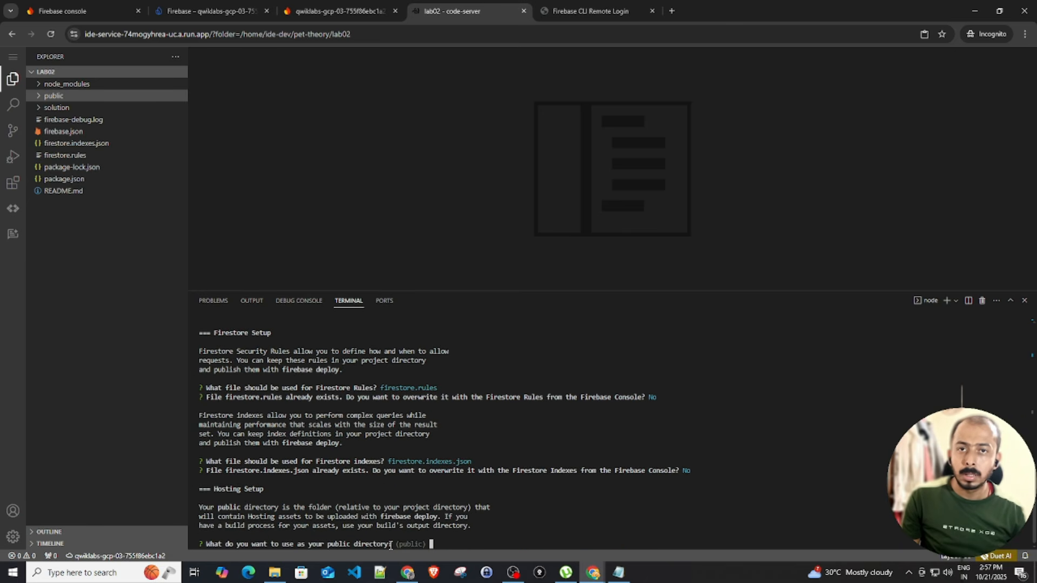
Use public as hosting directory, decline single-page app and GitHub deploys, keep existing 404.html and index.html
key("Return")
type("n")
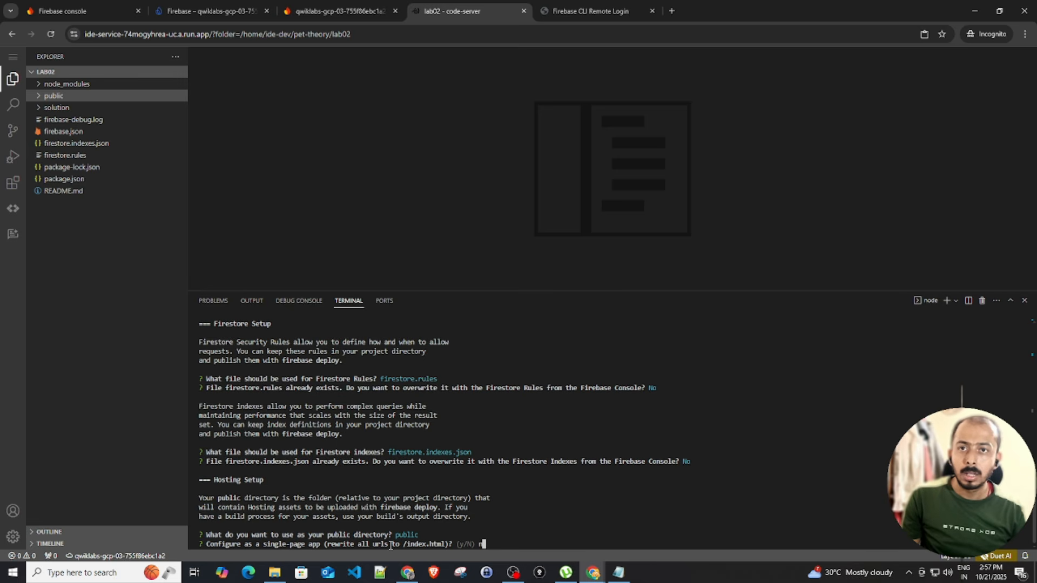
key("Return")
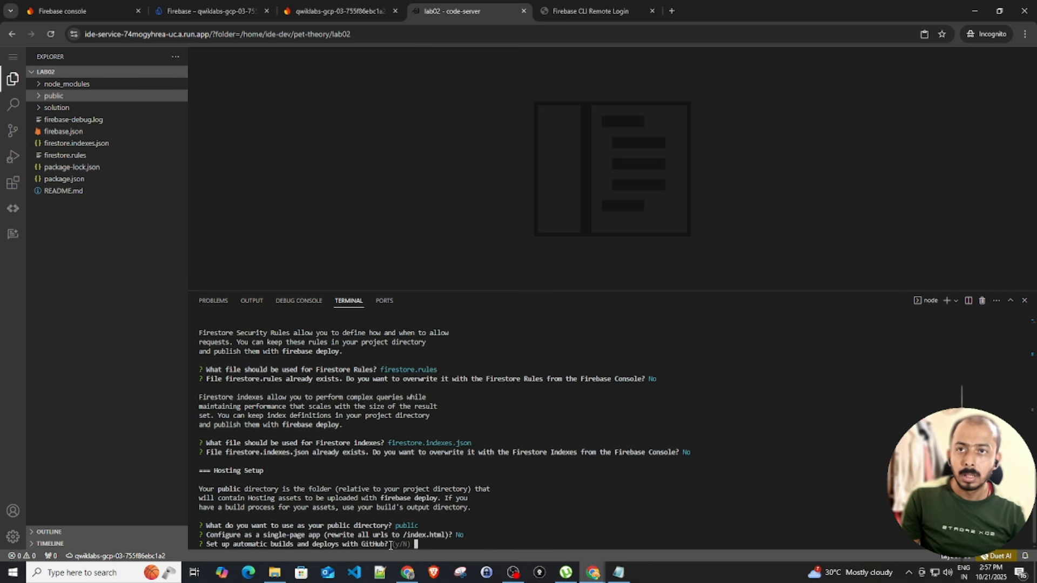
type("n")
key("Return")
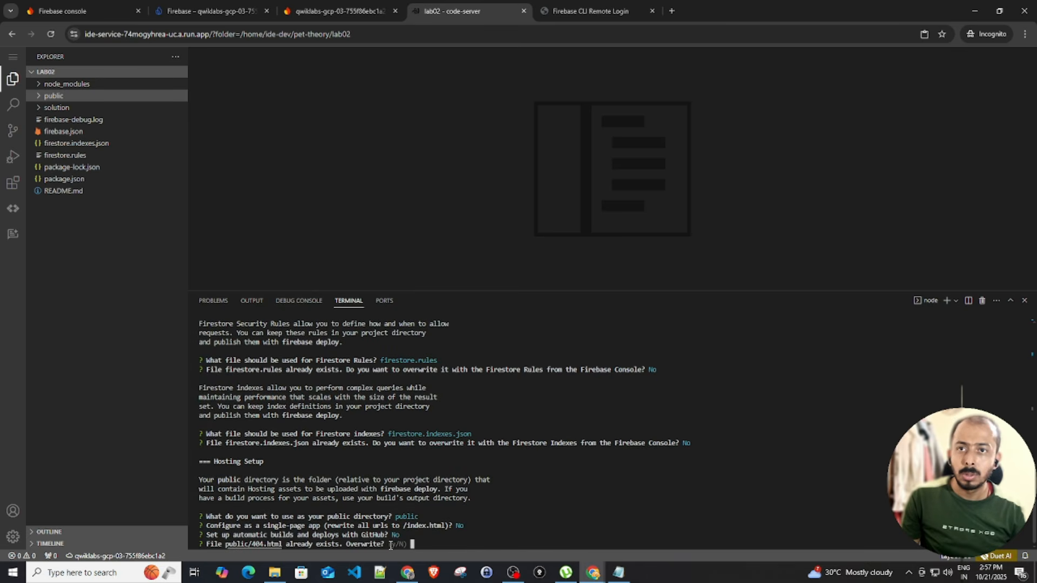
type("n")
key("Return")
type("n")
key("Return")
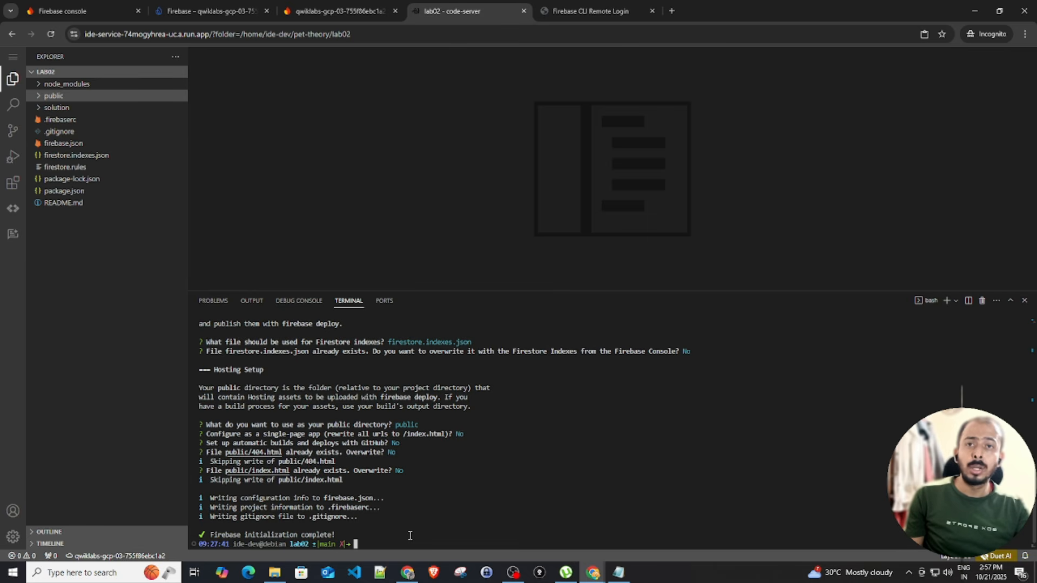
Deploy with firebase deploy --only hosting:qwiklabs-gcp-03-755f86ebc1a2 and copy the web.app Hosting URL
type("firebase deploy --only hosting:qwiklabs-gcp-03-755f86ebc1a2")
key("Return")
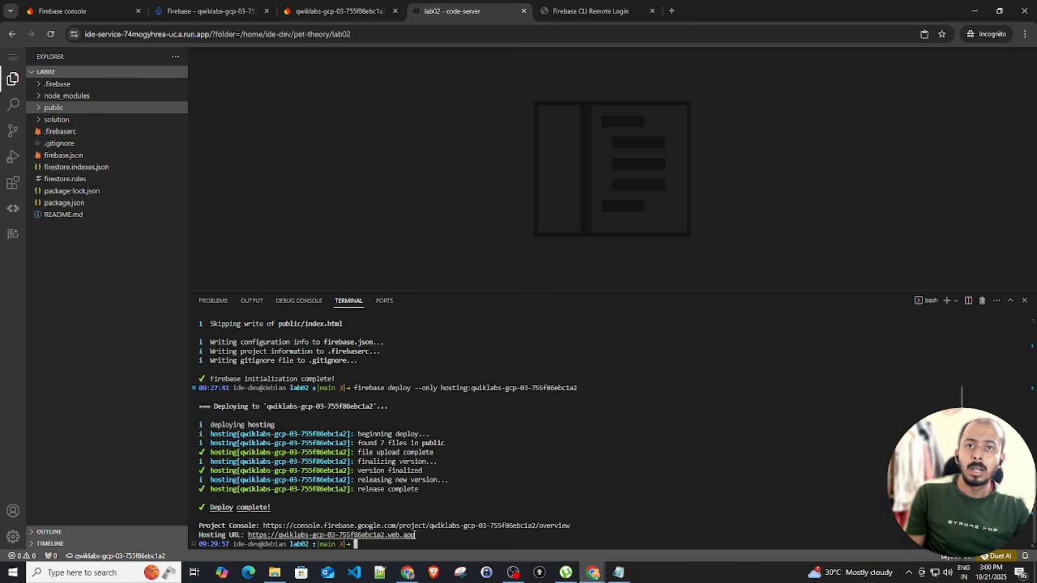
left_click_drag(416, 536, 250, 536)
key("ctrl+c")
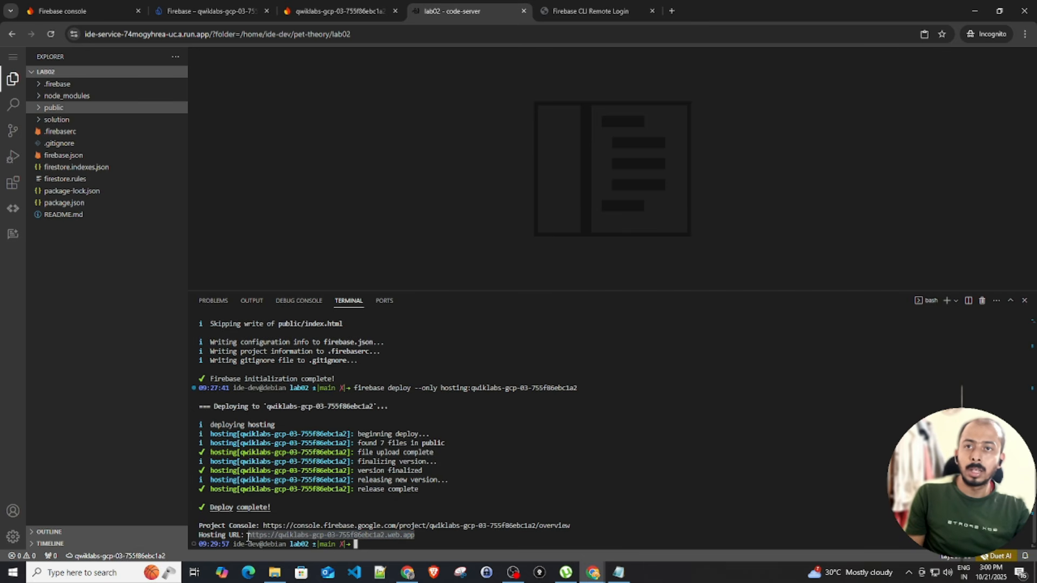
key("ctrl+c")
key("ctrl+c")
key("ctrl+c")
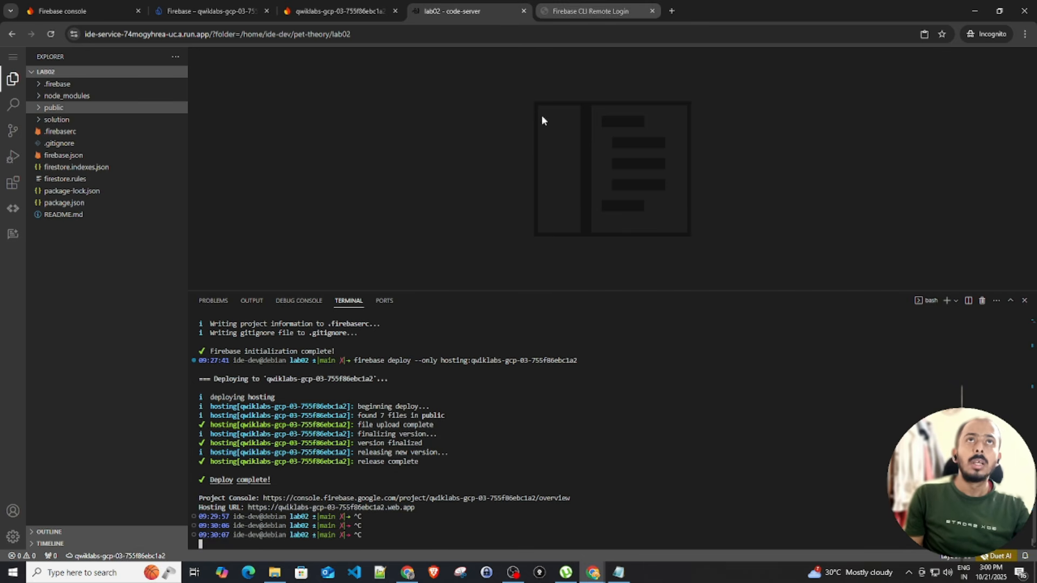
left_click_drag(417, 507, 249, 507)
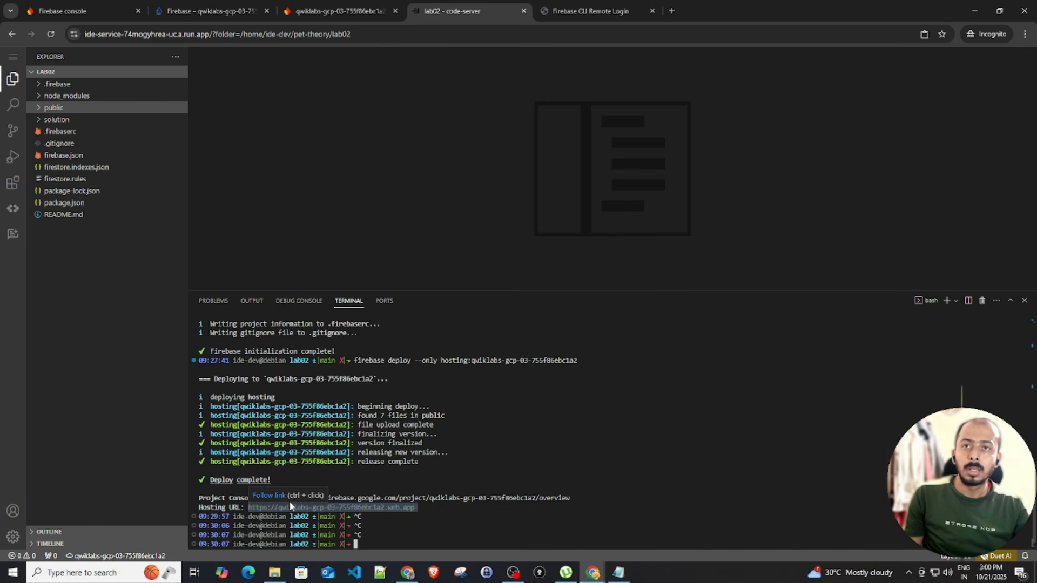
left_click(308, 505)
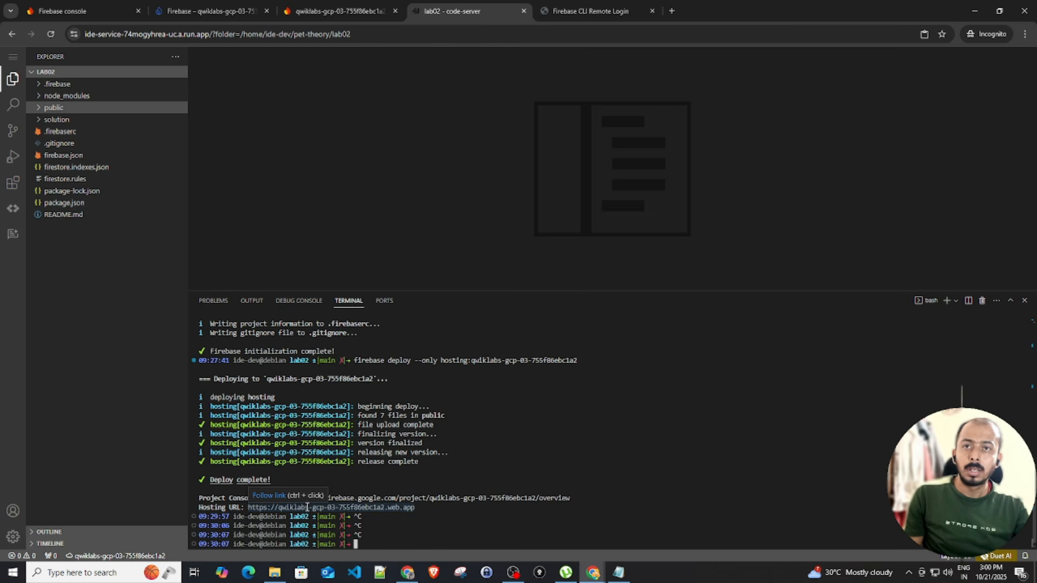
left_click(277, 500)
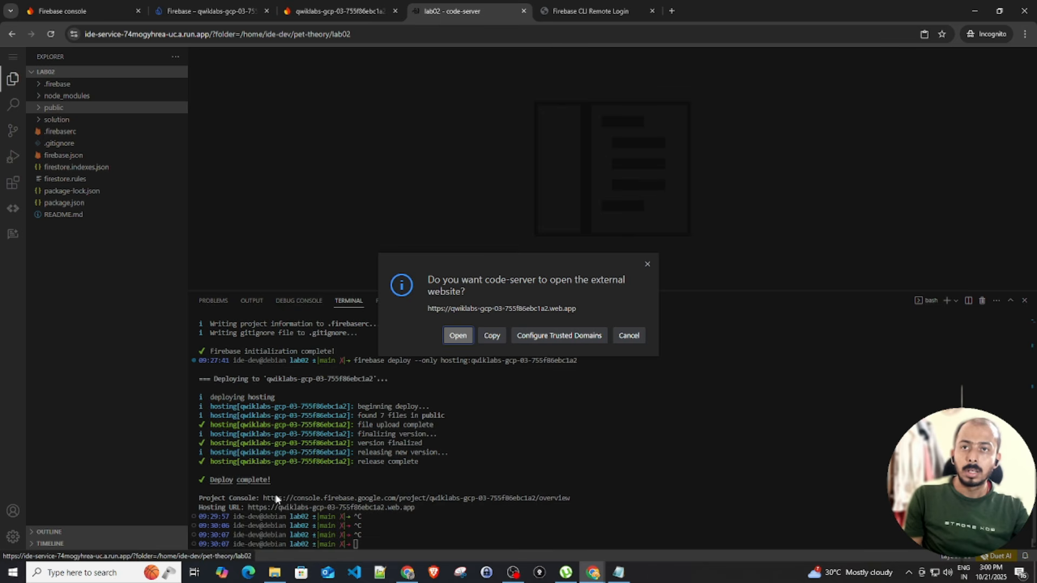
left_click(489, 338)
left_click(618, 12)
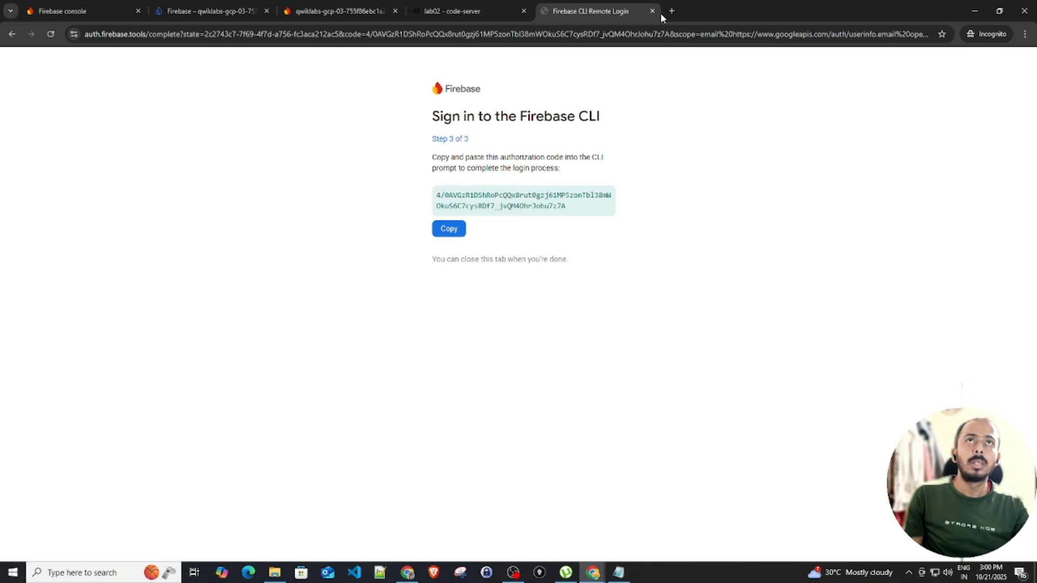
Open the deployed Pet Theory site in a new tab and sign in with Google using the student account
left_click(652, 10)
left_click(541, 11)
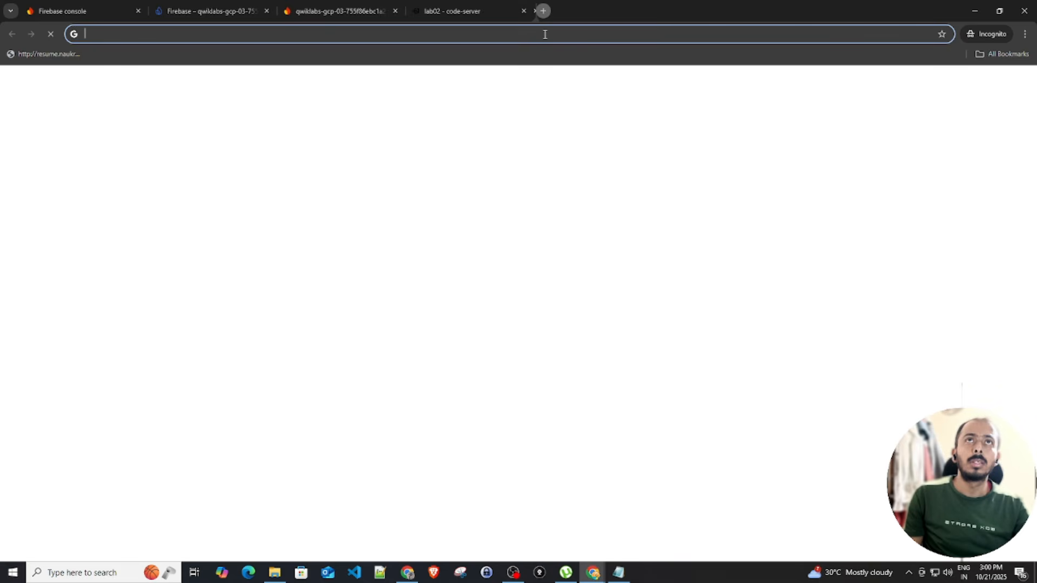
key("ctrl+v")
key("Return")
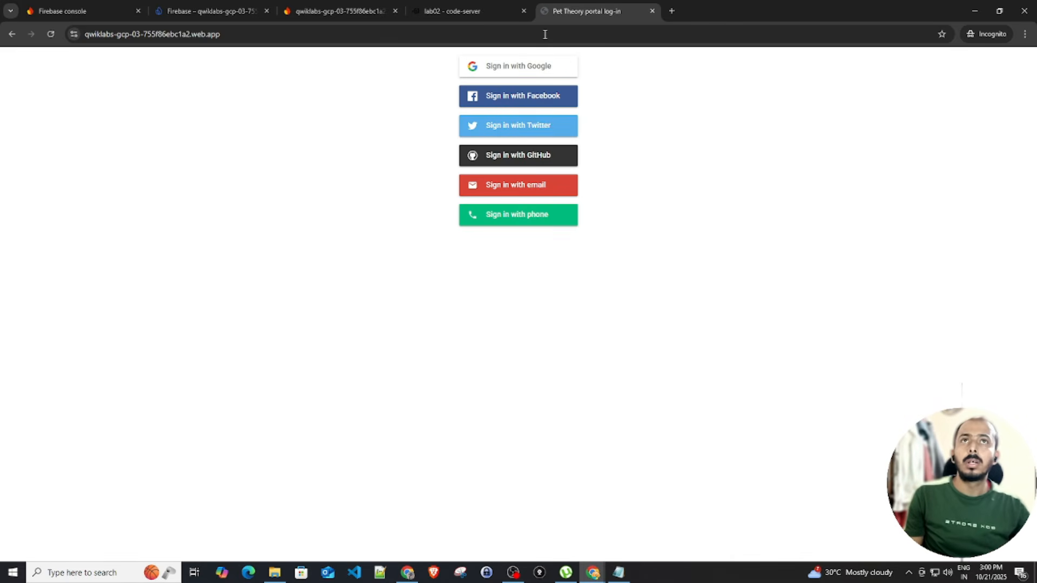
left_click(502, 72)
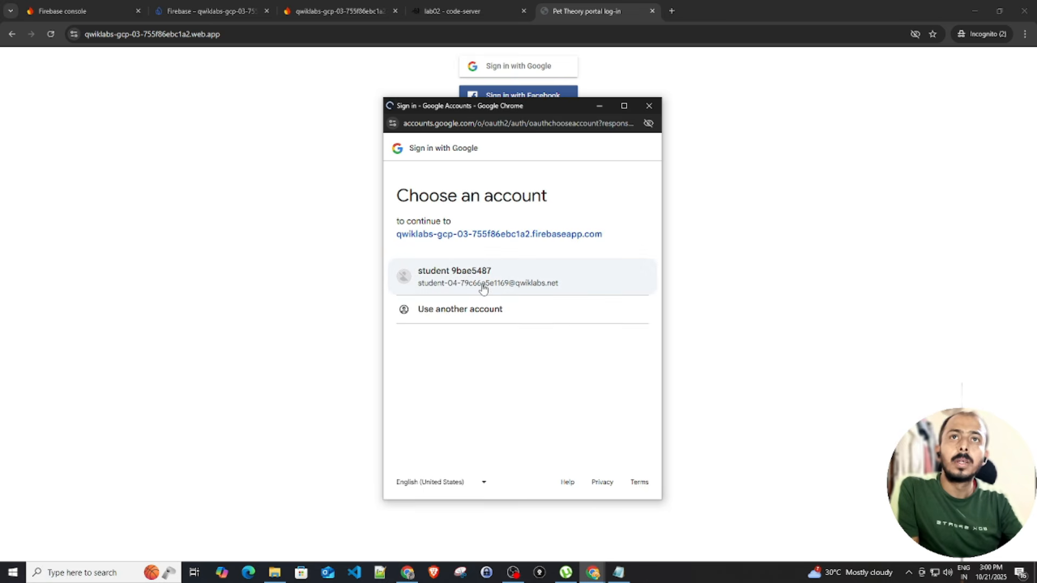
left_click(483, 287)
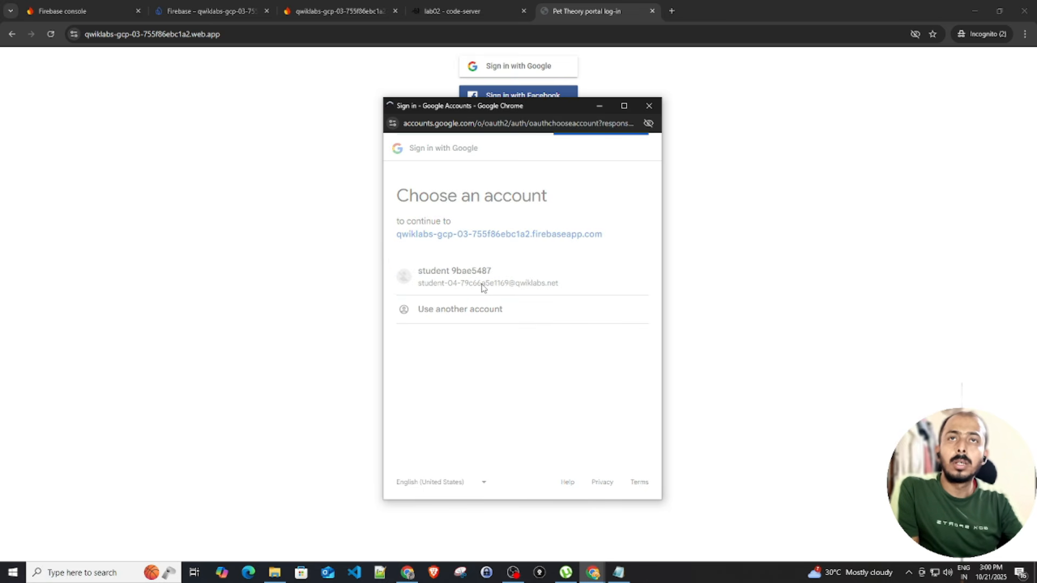
scroll(542, 409, "down", 2)
left_click(581, 449)
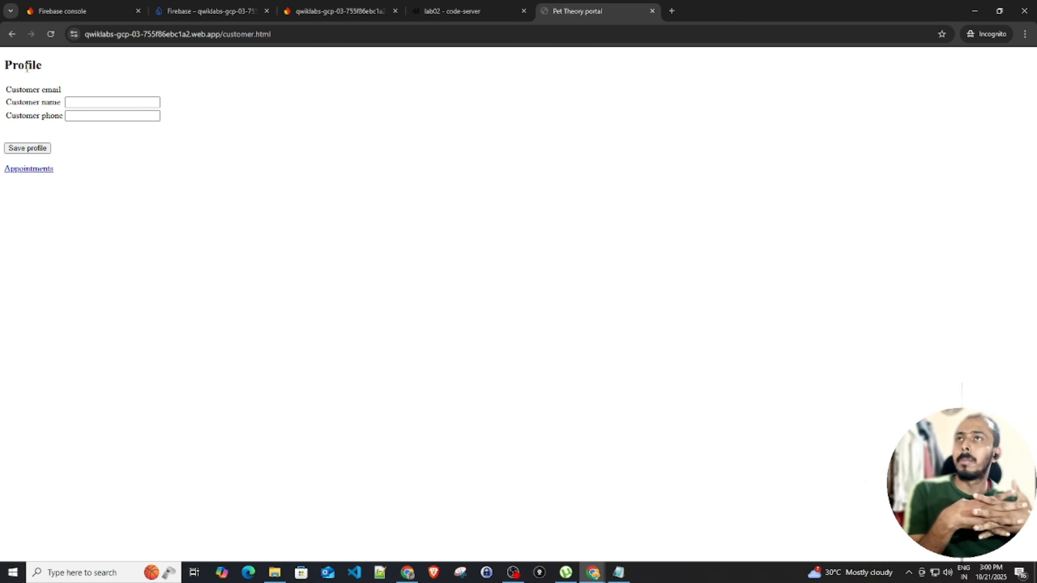
Inspect the unstyled Profile page's heading and Customer name, phone and email fields
double_click(26, 67)
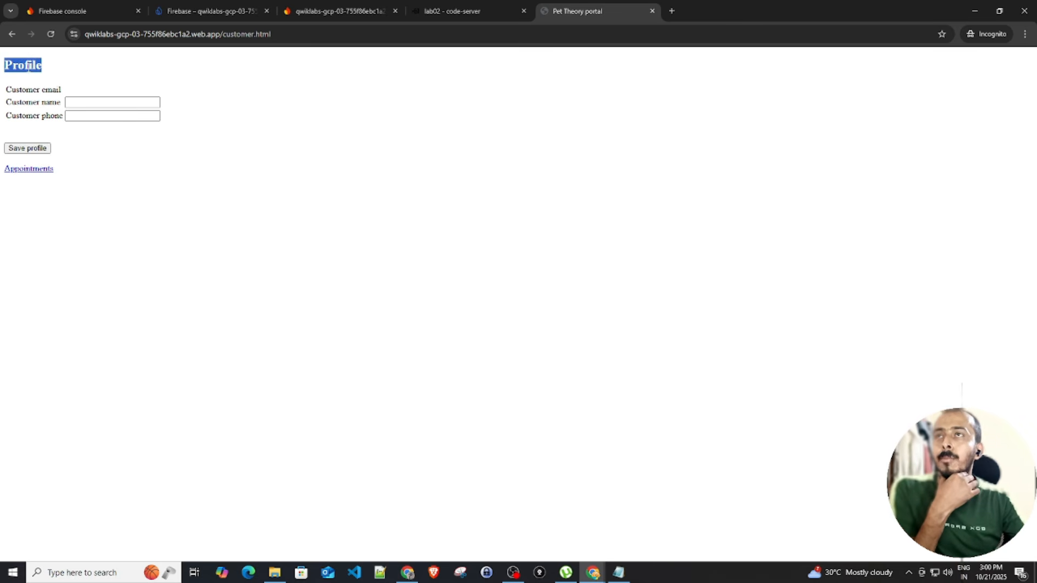
double_click(36, 103)
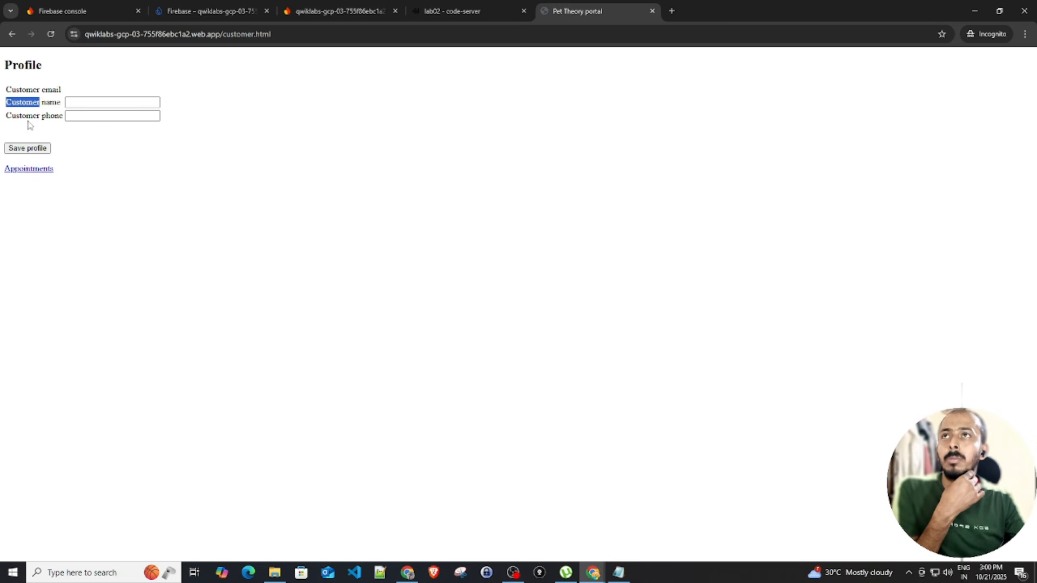
double_click(30, 116)
left_click(65, 117)
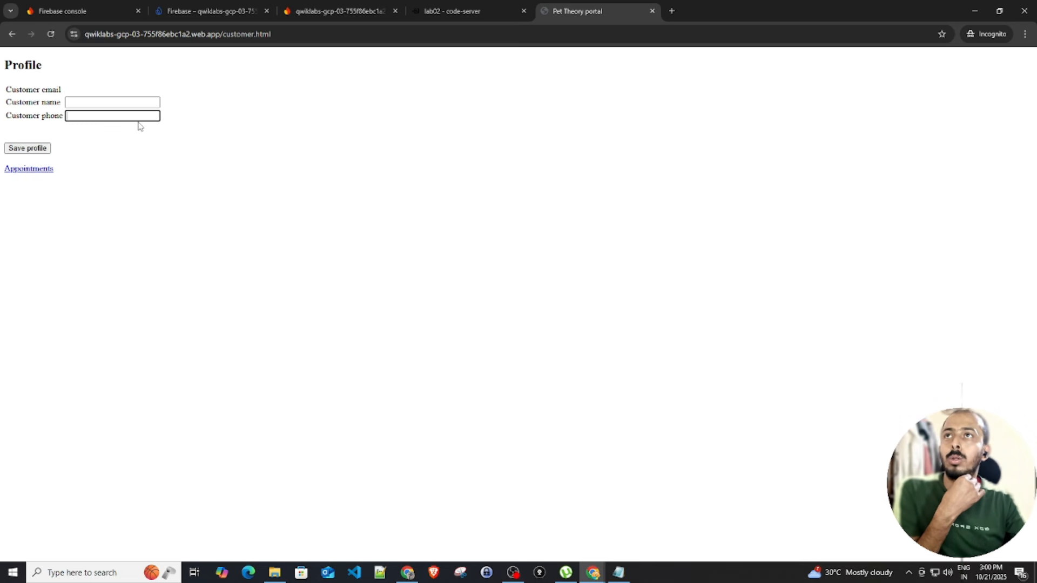
left_click(101, 102)
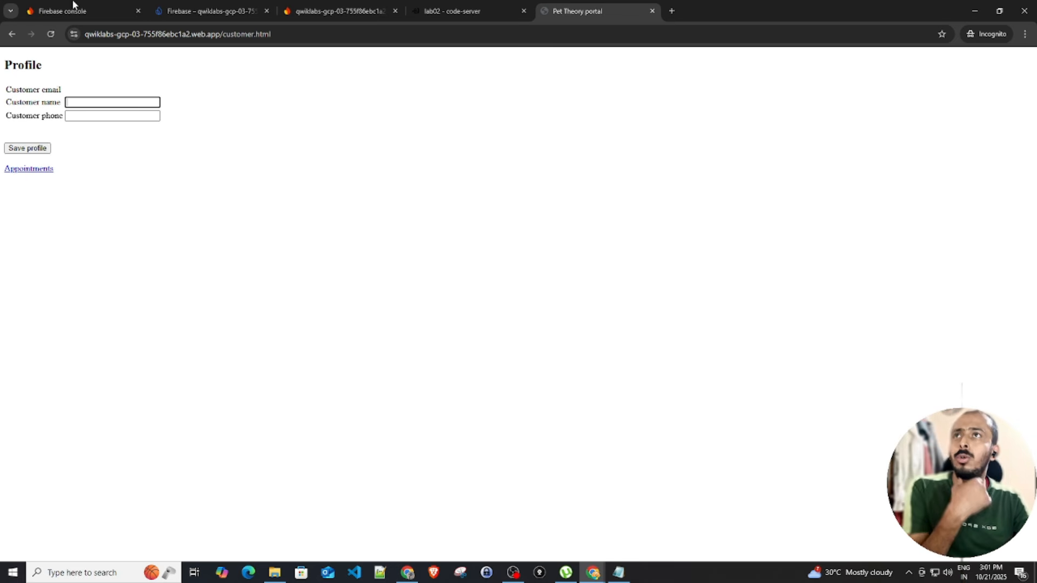
left_click(48, 77)
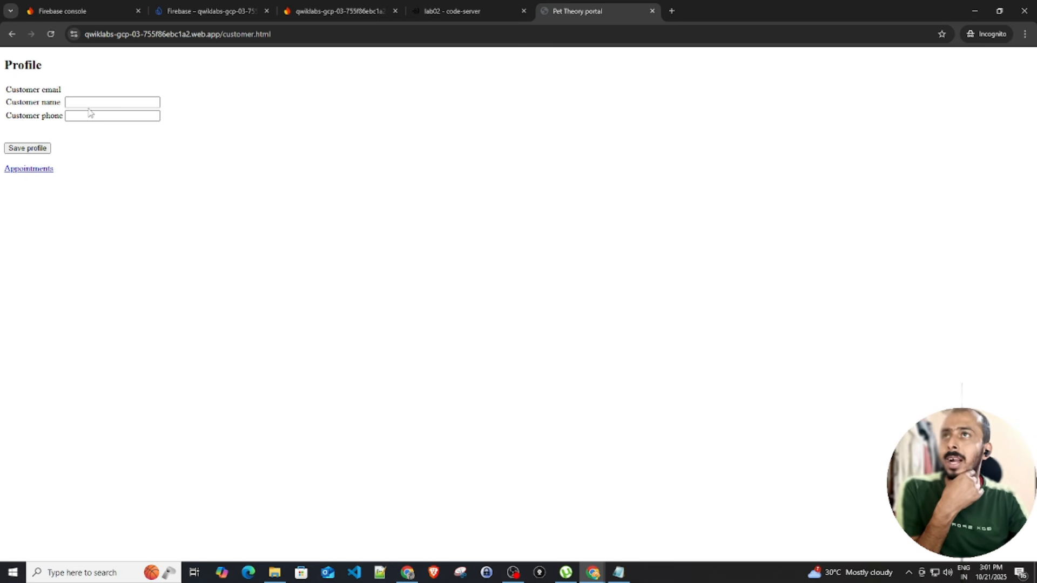
left_click(83, 102)
left_click(84, 112)
left_click(83, 105)
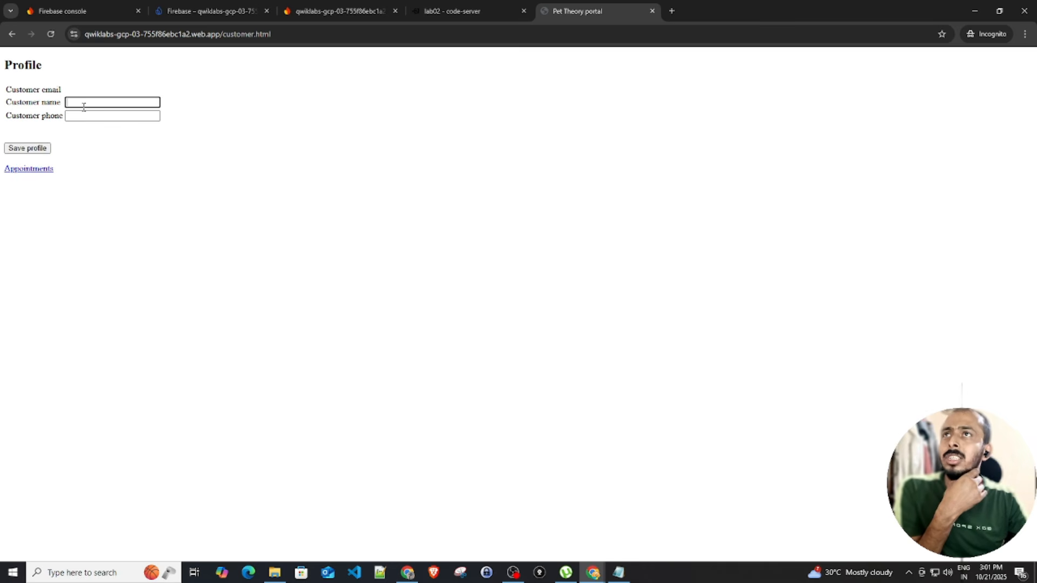
triple_click(36, 91)
left_click(81, 104)
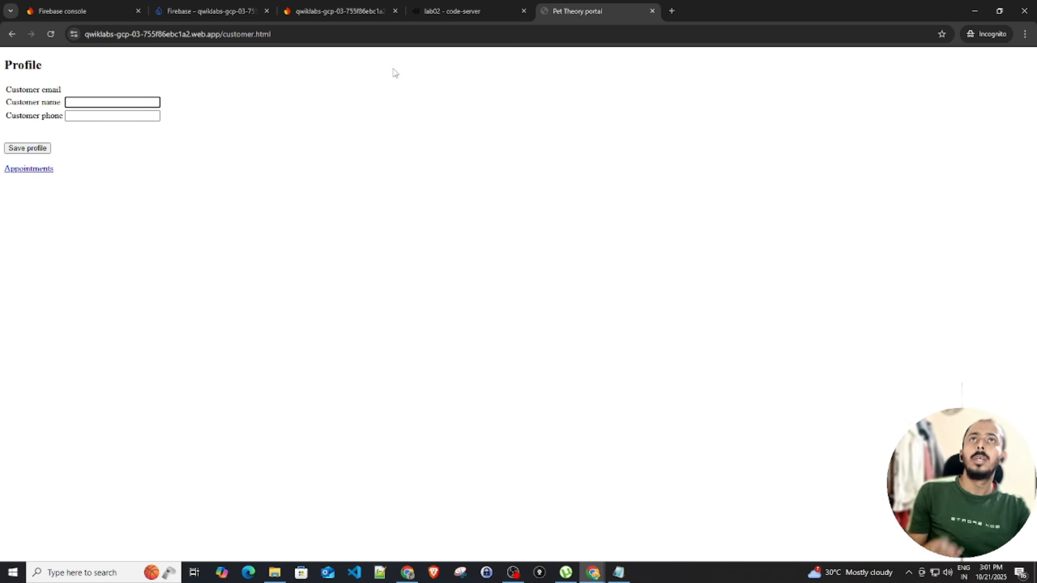
left_click(458, 11)
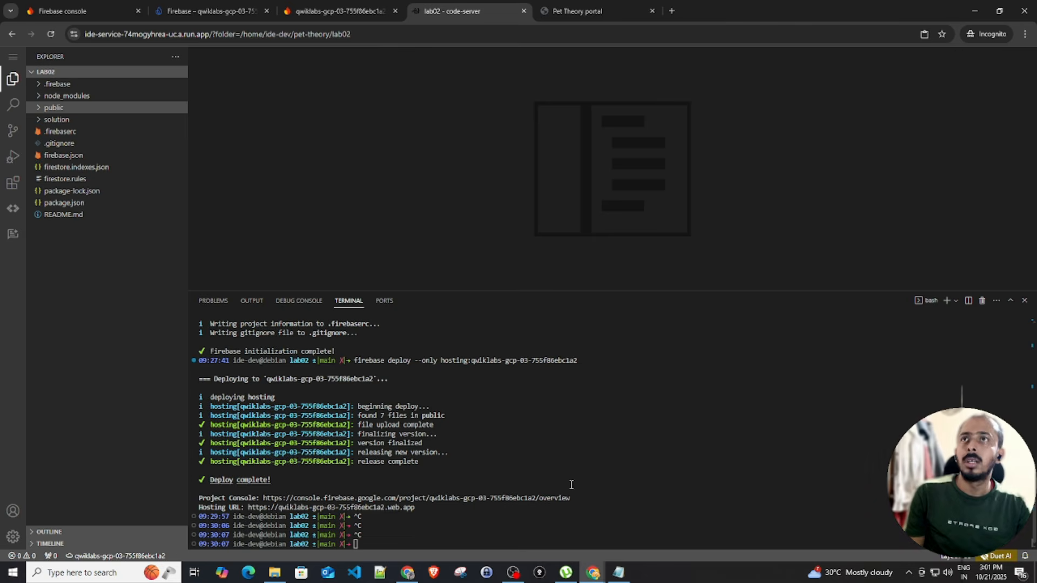
Copy the customer.js code from the lab notes and paste it into public/customer.js
left_click(619, 572)
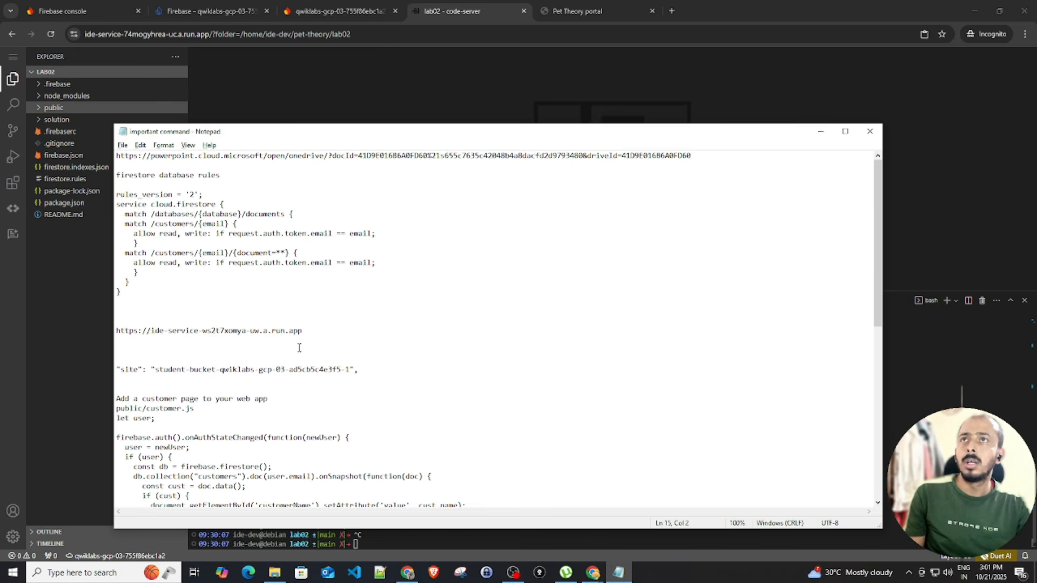
scroll(140, 244, "down", 6)
scroll(139, 245, "down", 2)
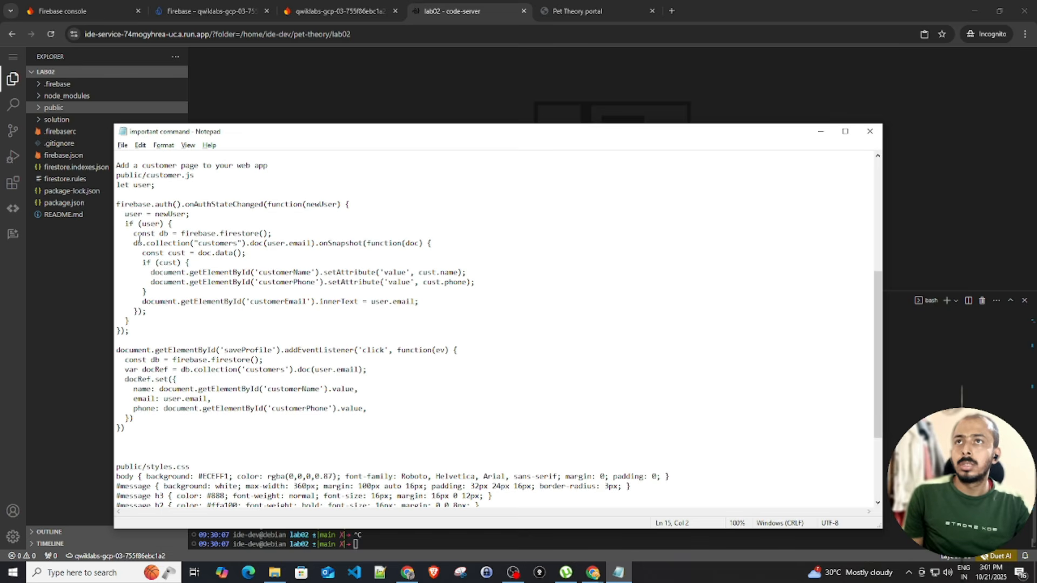
left_click_drag(115, 184, 223, 435)
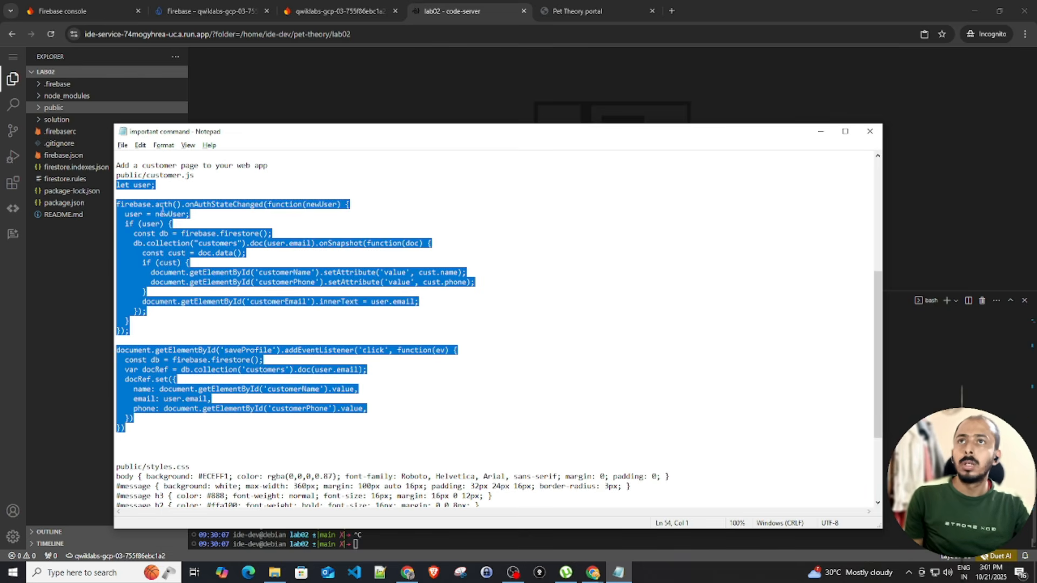
left_click(53, 288)
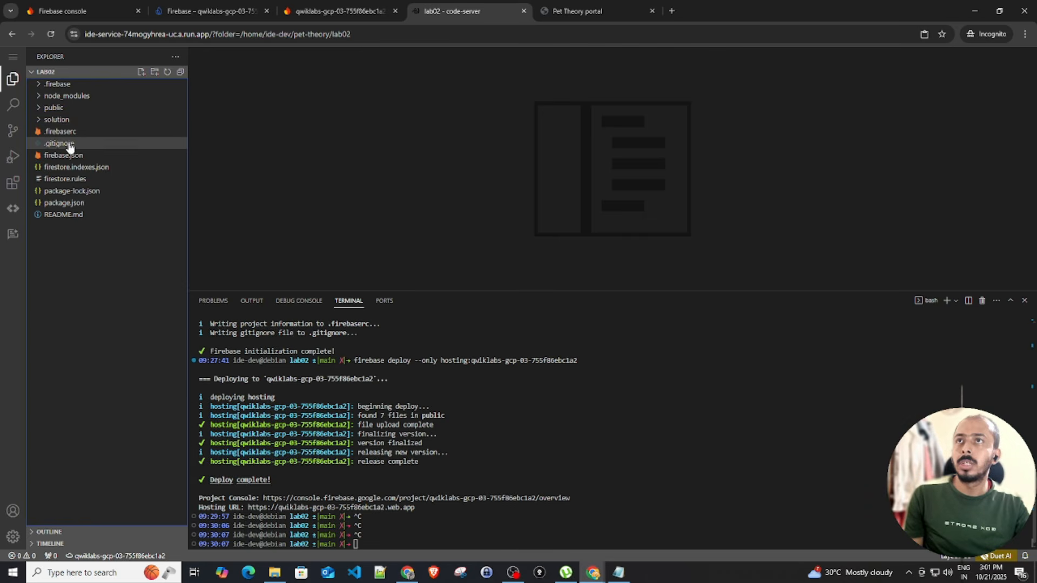
left_click(55, 110)
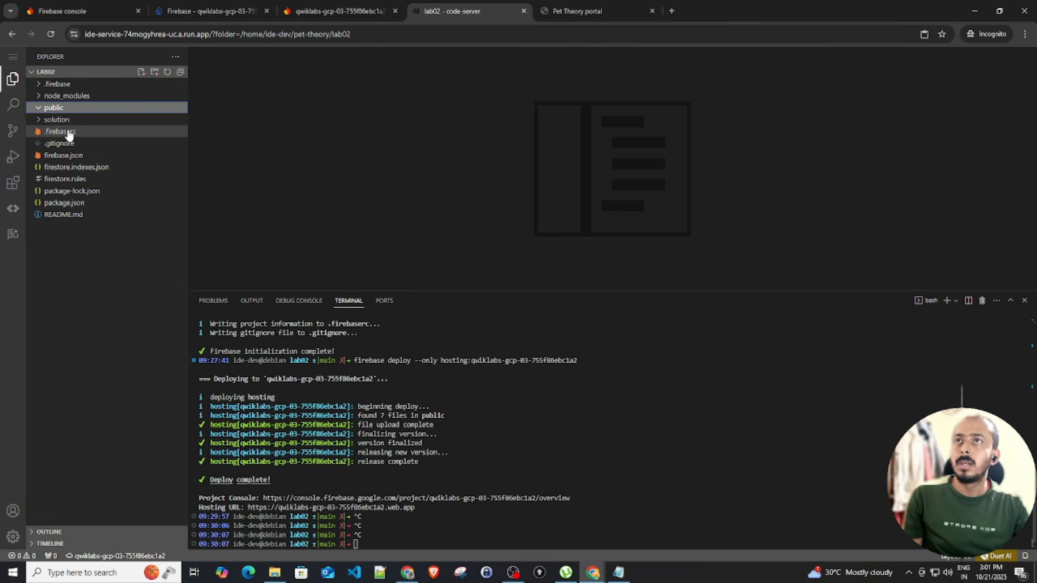
left_click(81, 169)
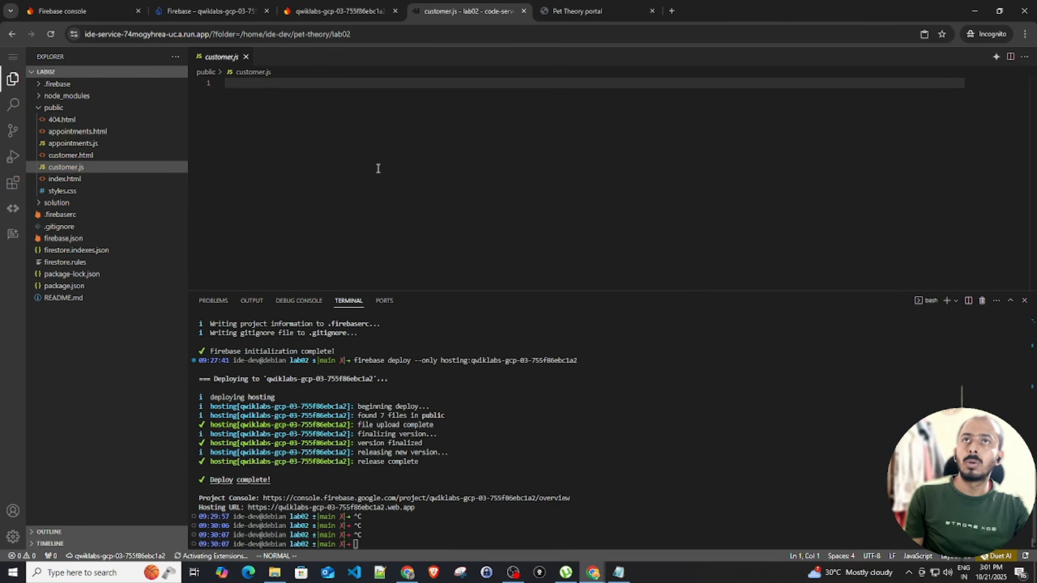
right_click(244, 84)
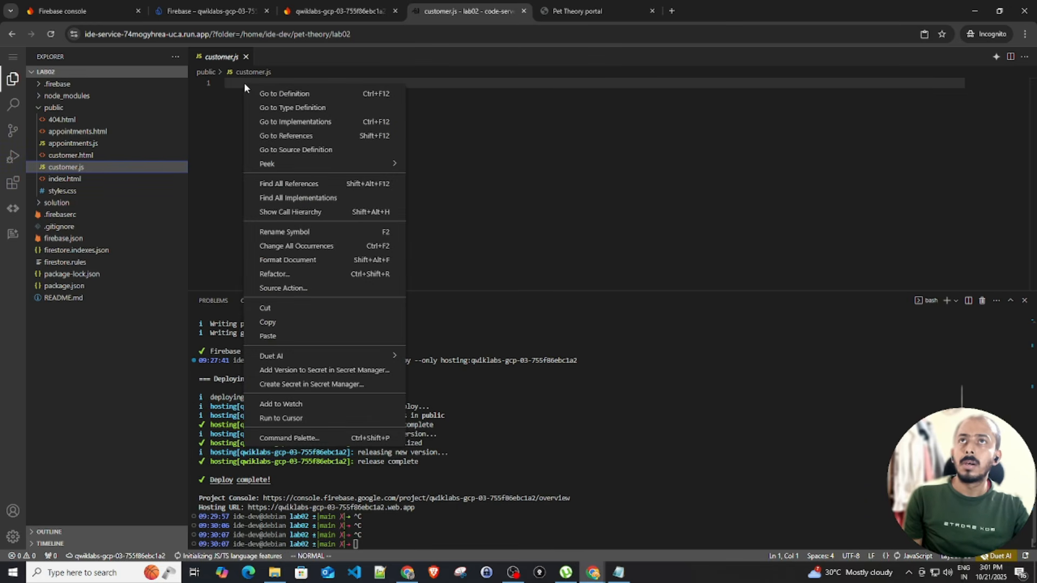
left_click(292, 336)
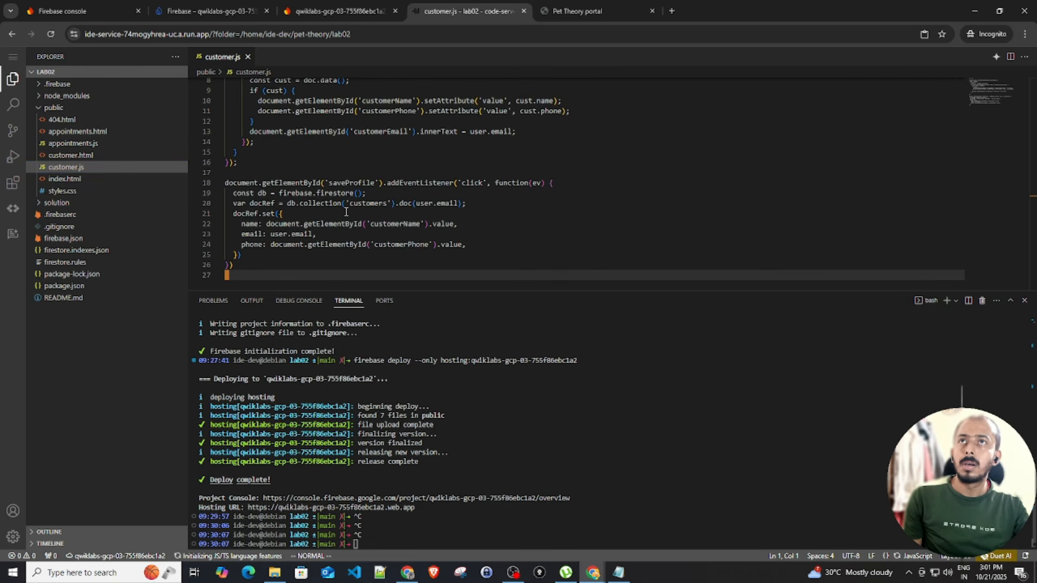
left_click(346, 212)
Copy the styles.css rules from the lab notes
key("alt+Tab")
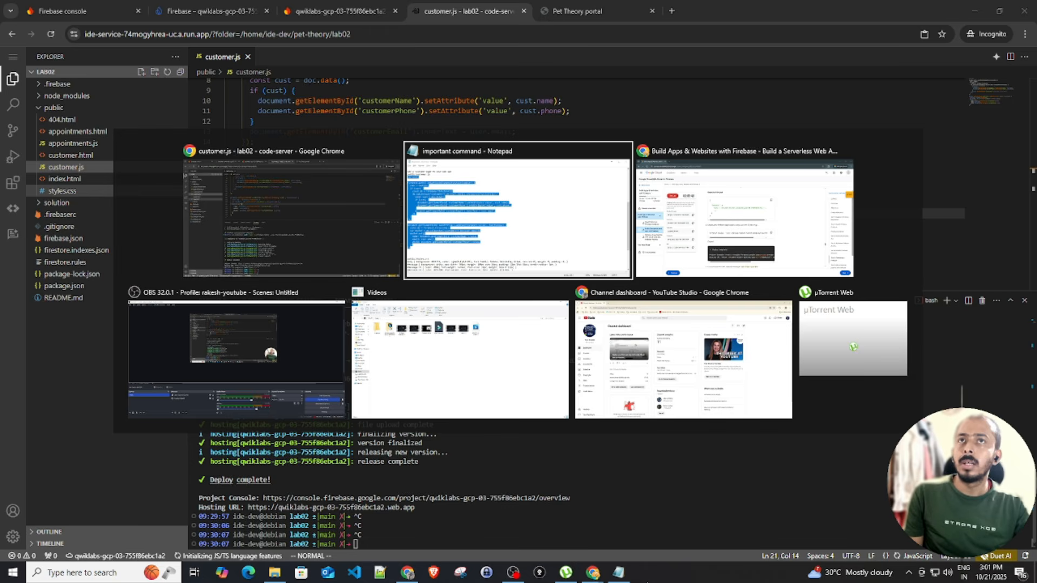
scroll(129, 342, "down", 7)
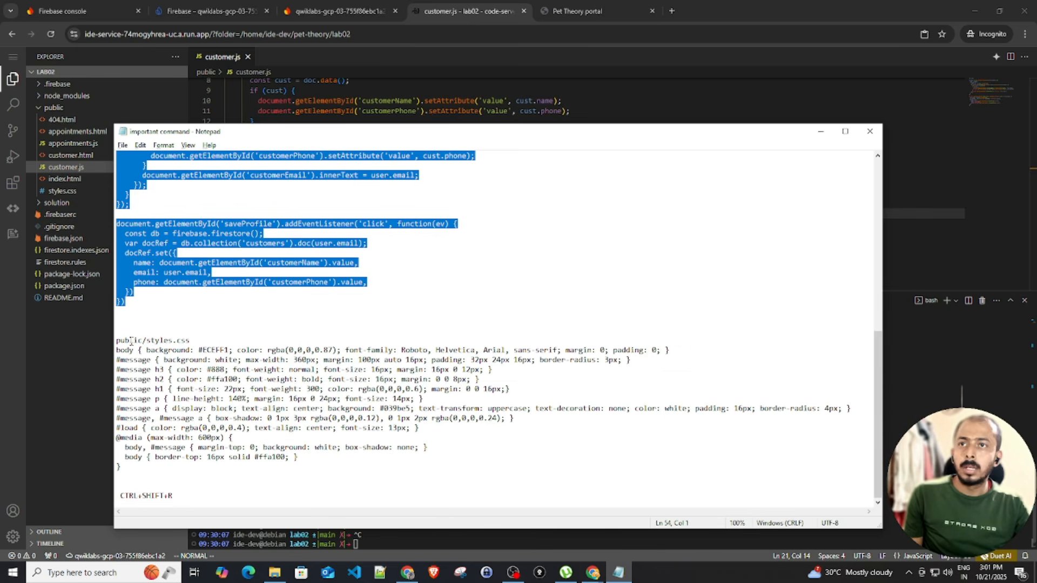
left_click_drag(117, 350, 174, 471)
key("ctrl+c")
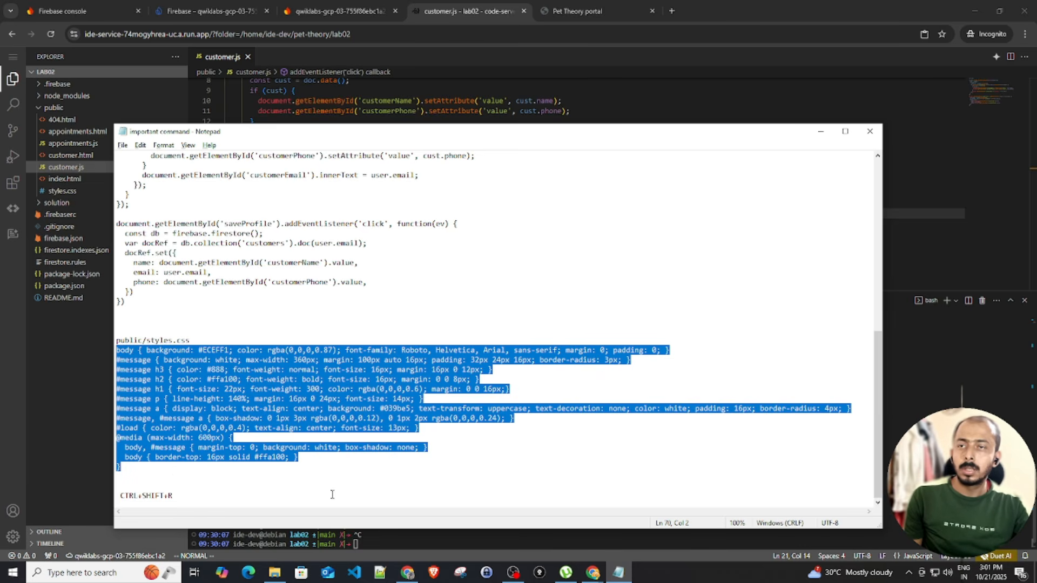
left_click(669, 539)
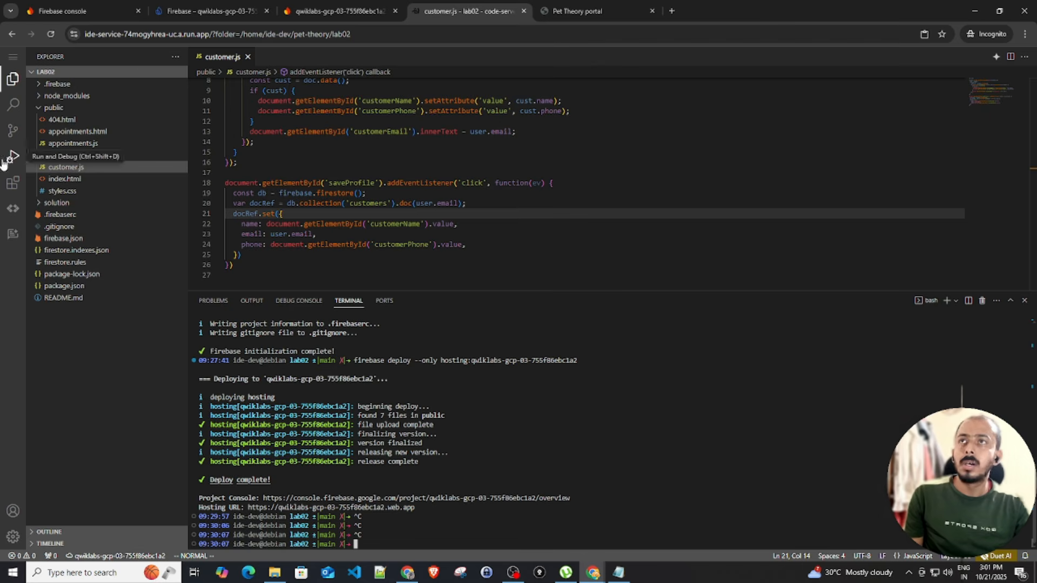
Paste the copied CSS rules into public/styles.css
left_click(78, 194)
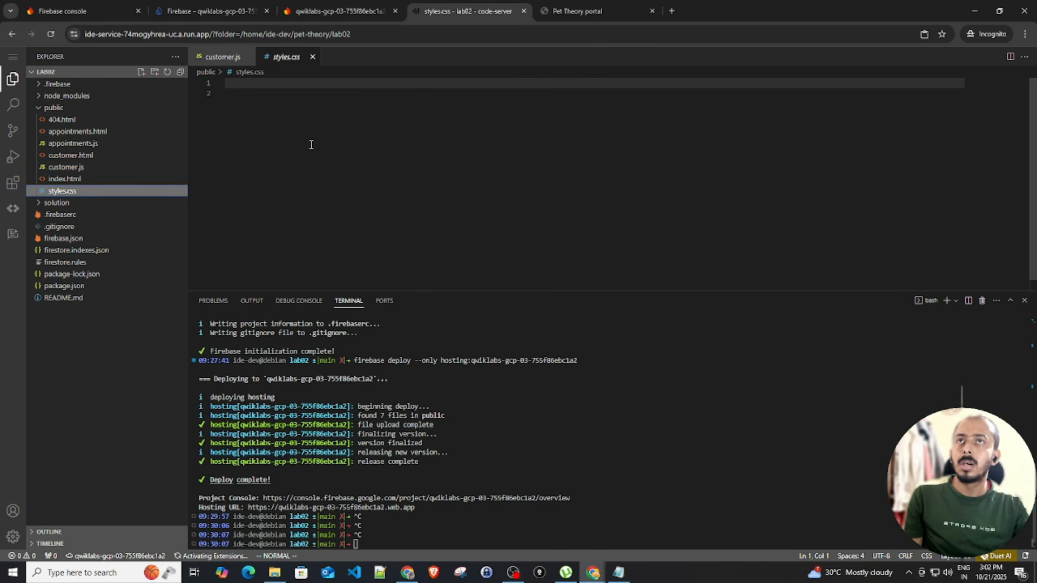
left_click(316, 154)
right_click(316, 155)
left_click(234, 106)
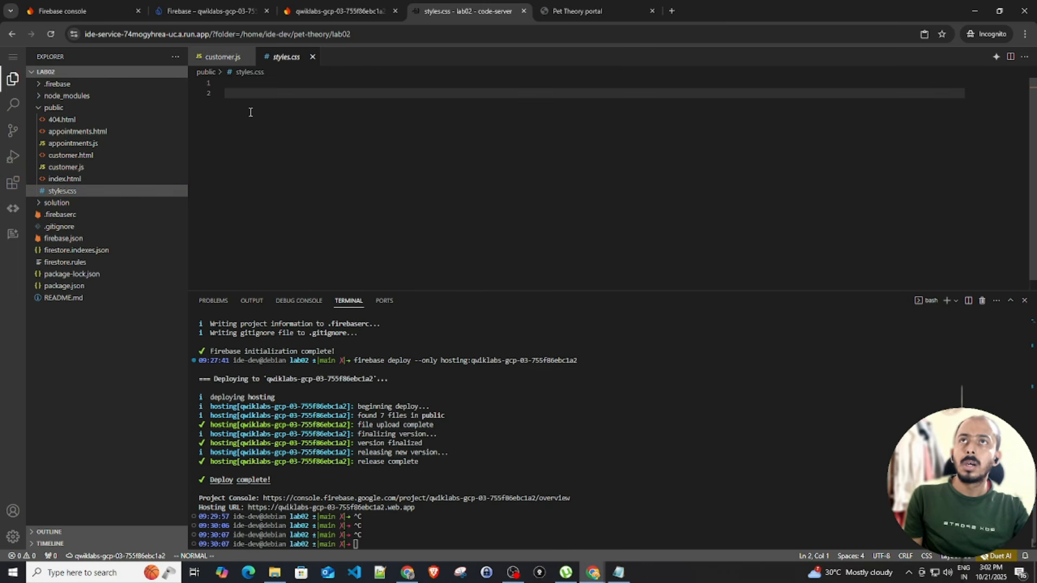
right_click(250, 112)
left_click(297, 277)
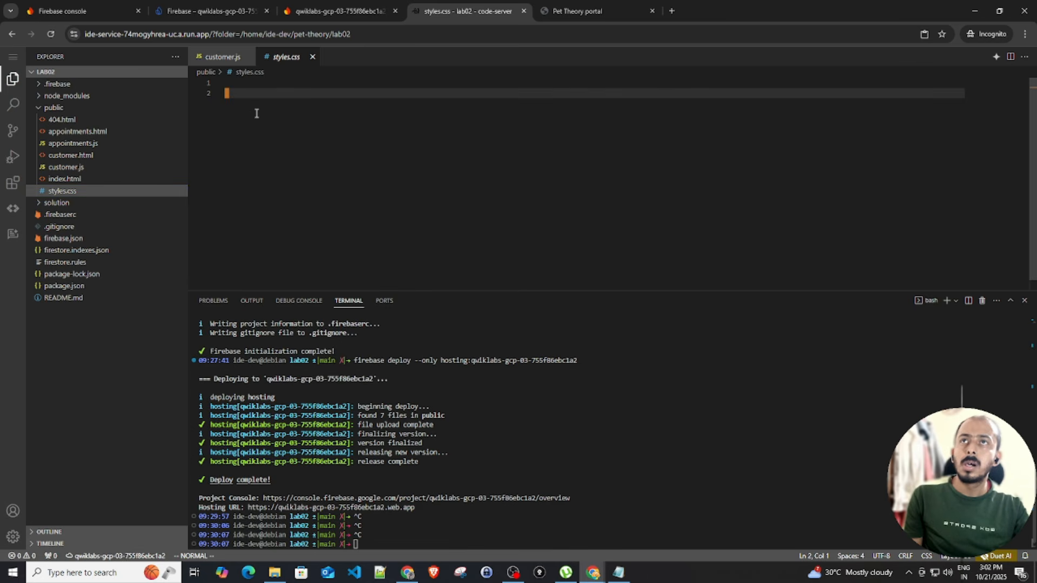
Remove the blank first line so the body rule starts on line 1
left_click(225, 94)
key("Up")
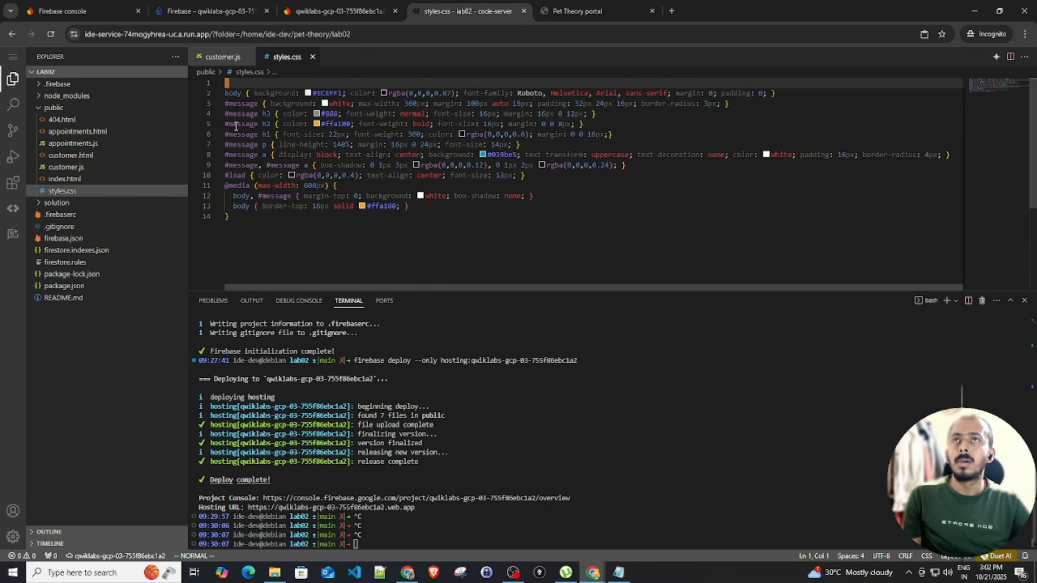
key("Down")
key("Up")
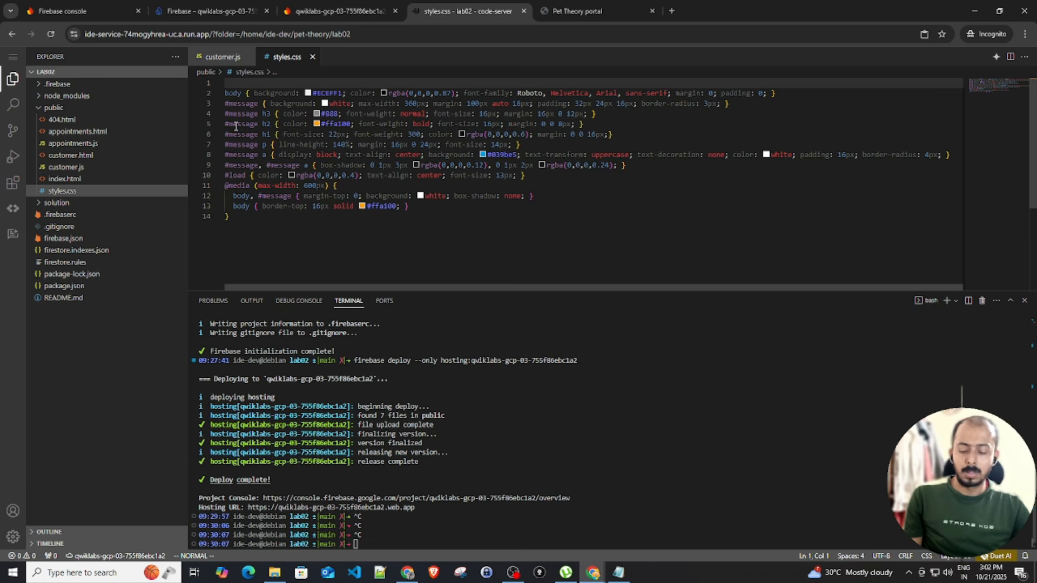
key("i")
key("Down")
key("BackSpace")
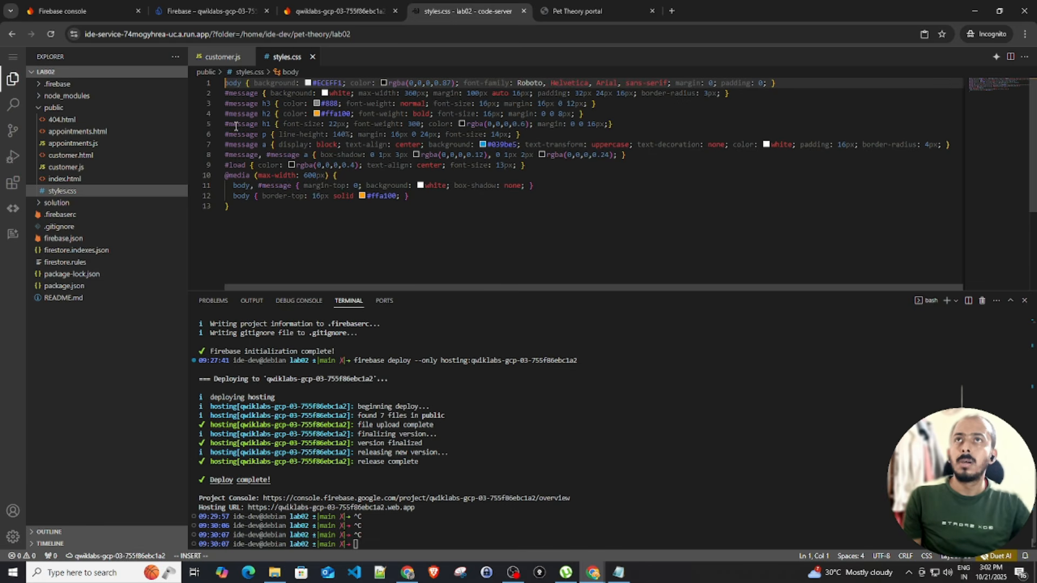
left_click(388, 206)
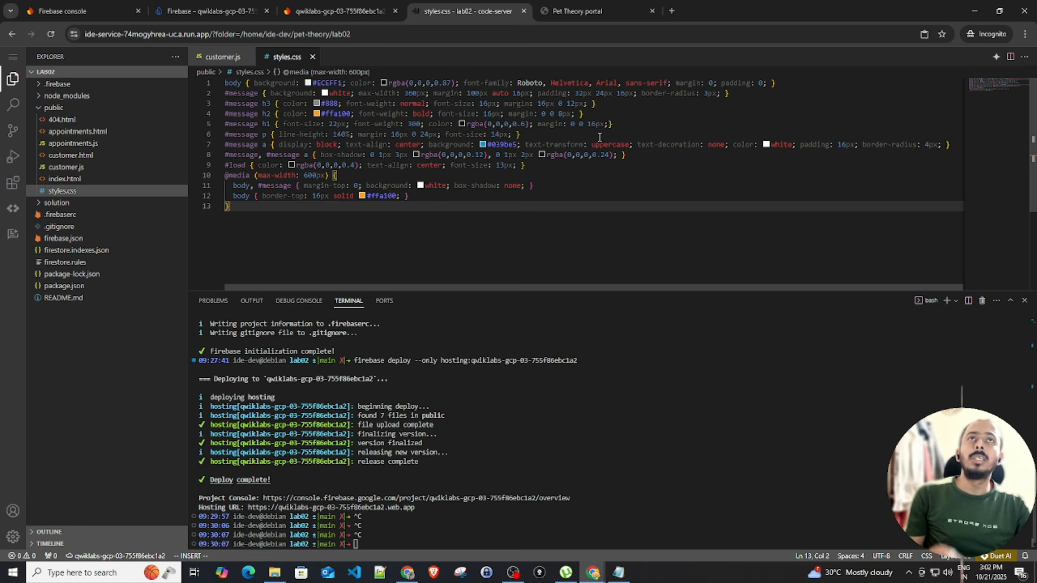
Reload the Pet Theory profile page repeatedly, including a hard reload, to fetch new styles
left_click(586, 12)
left_click(48, 34)
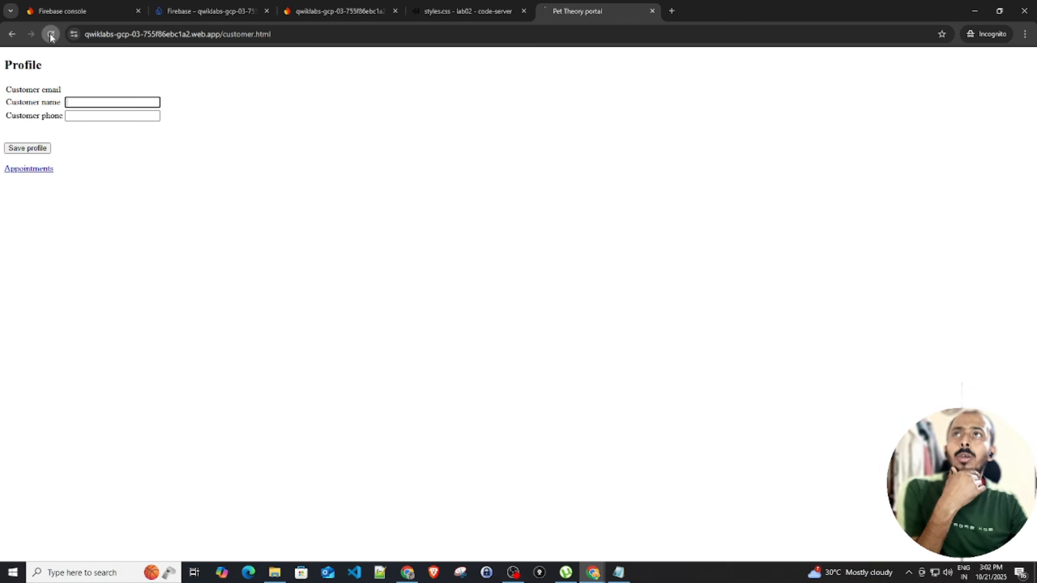
left_click(50, 35)
left_click(50, 34)
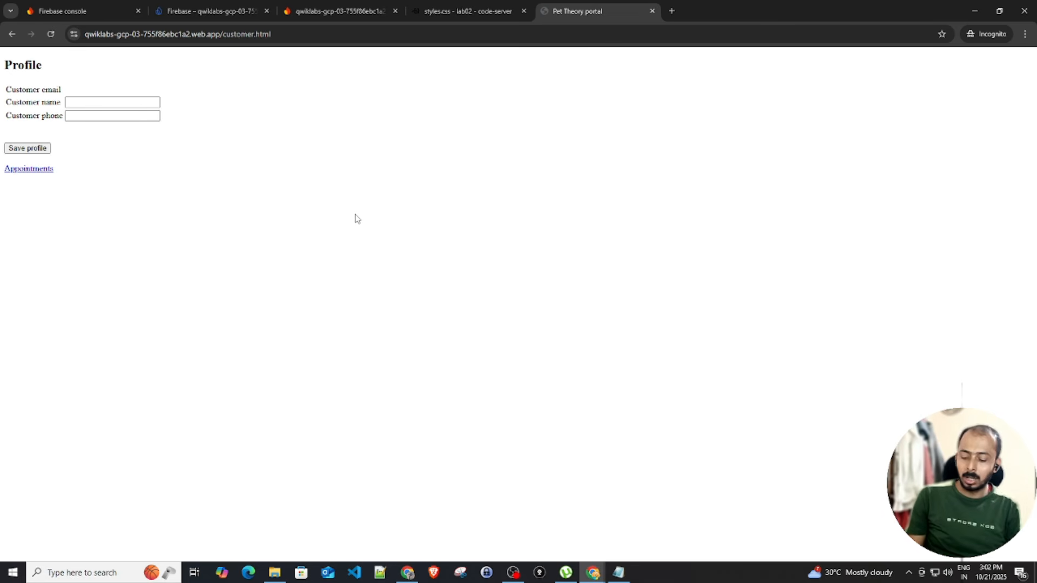
key("ctrl+shift+r")
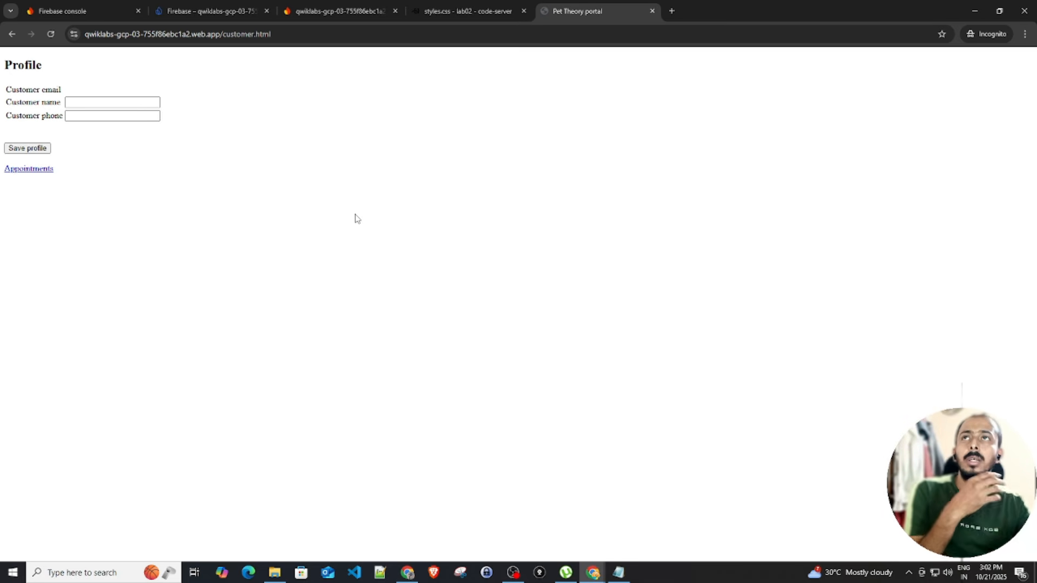
Check the profile page's address bar URL after glancing back at the stylesheet
left_click(298, 34)
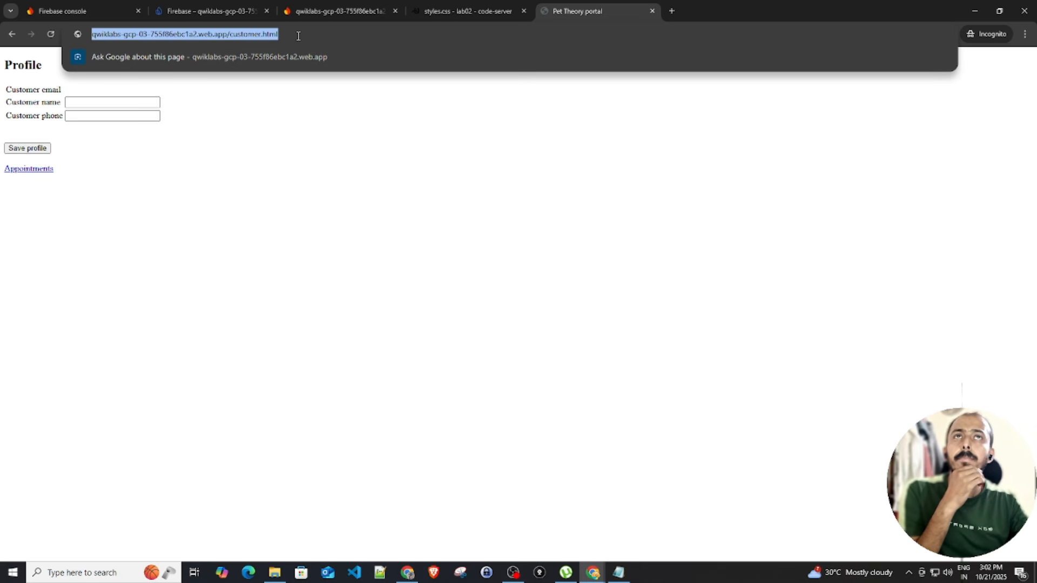
key("Return")
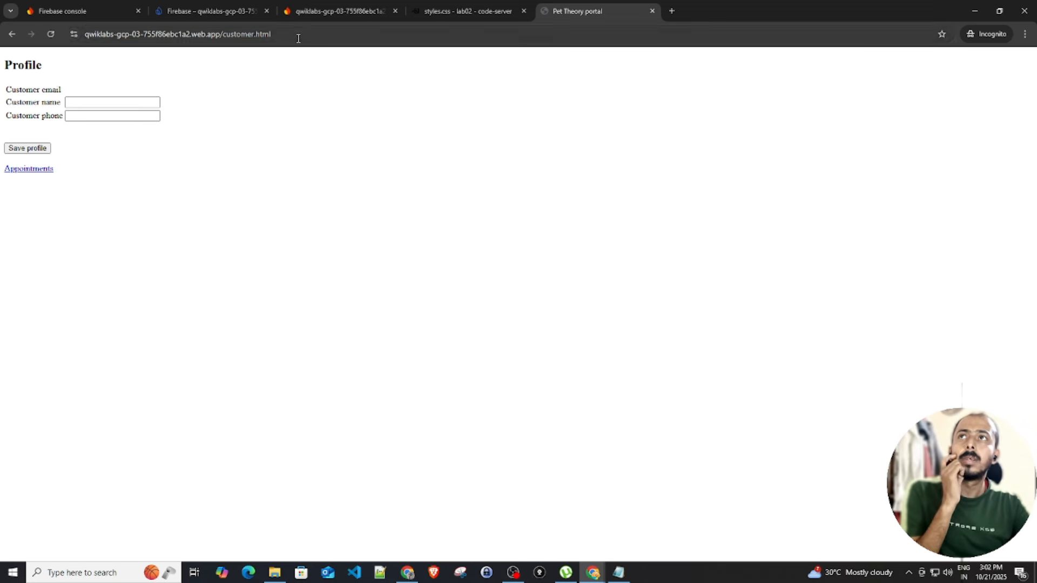
left_click(298, 34)
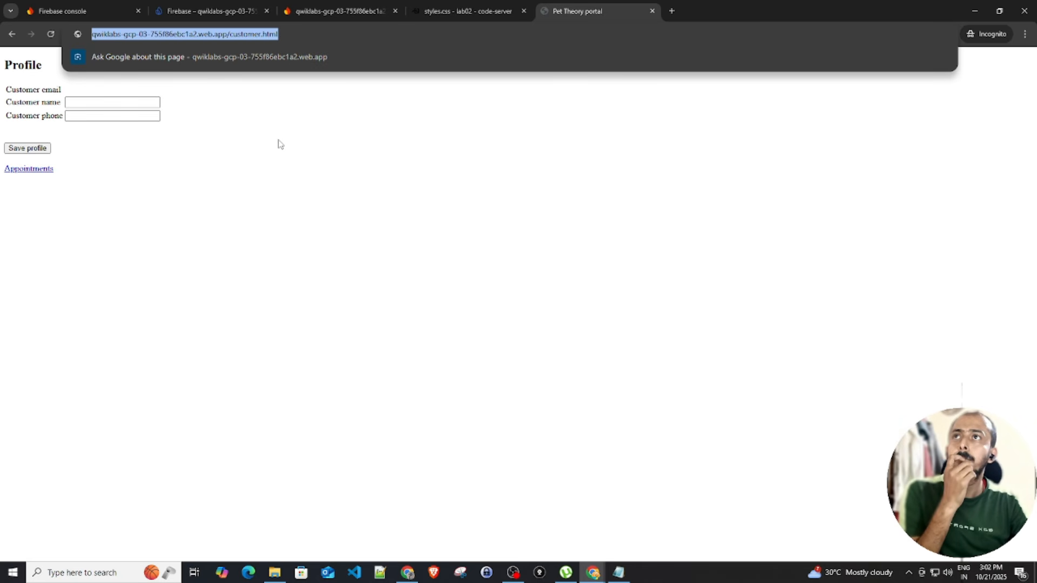
left_click(468, 11)
left_click(592, 12)
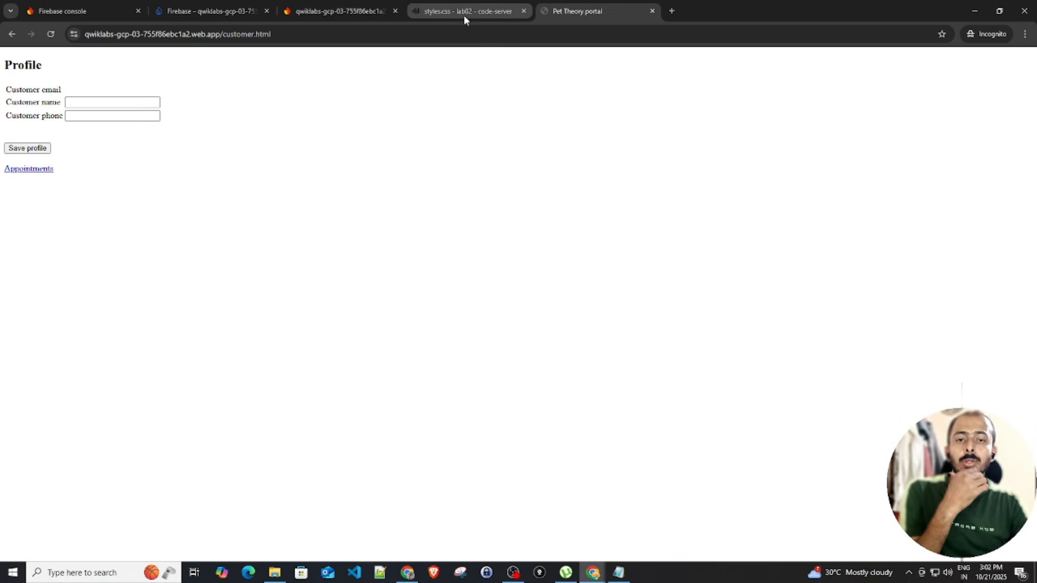
mouse_move(464, 20)
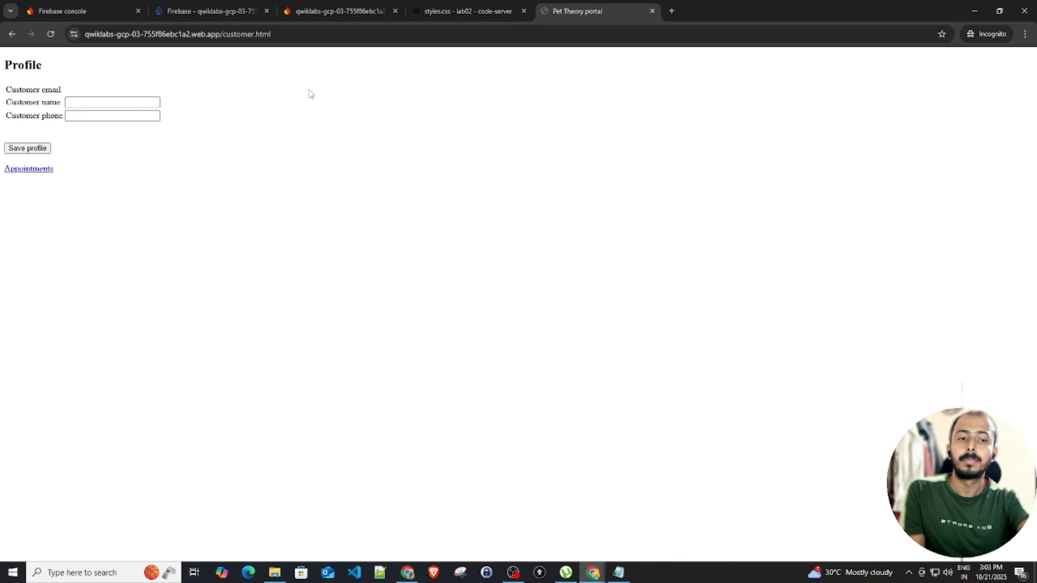
Rerun the previous 'firebase deploy --only hosting' command, then reload the portal profile page
left_click(311, 10)
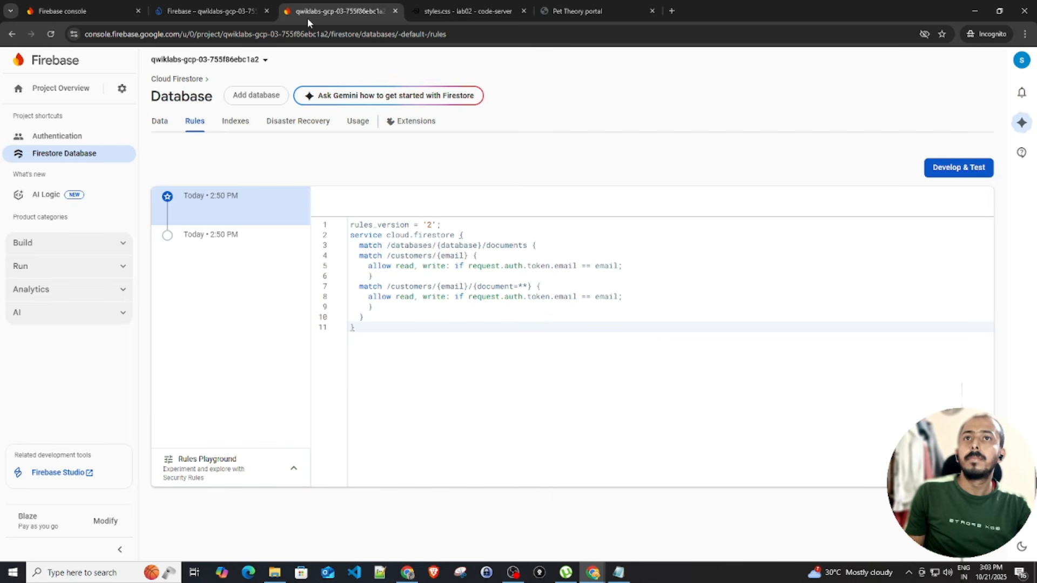
left_click(227, 10)
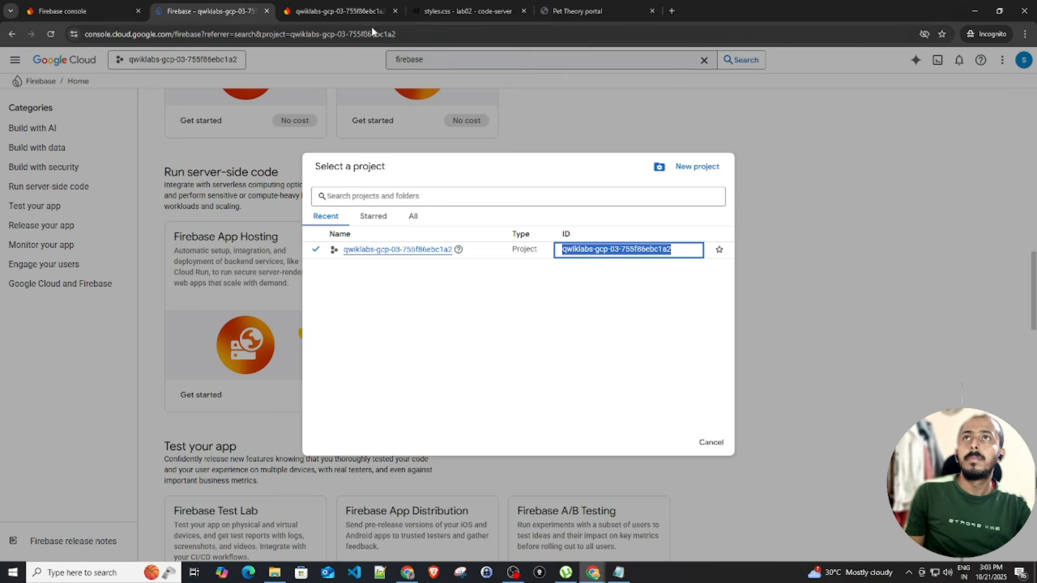
left_click(451, 14)
left_click(459, 519)
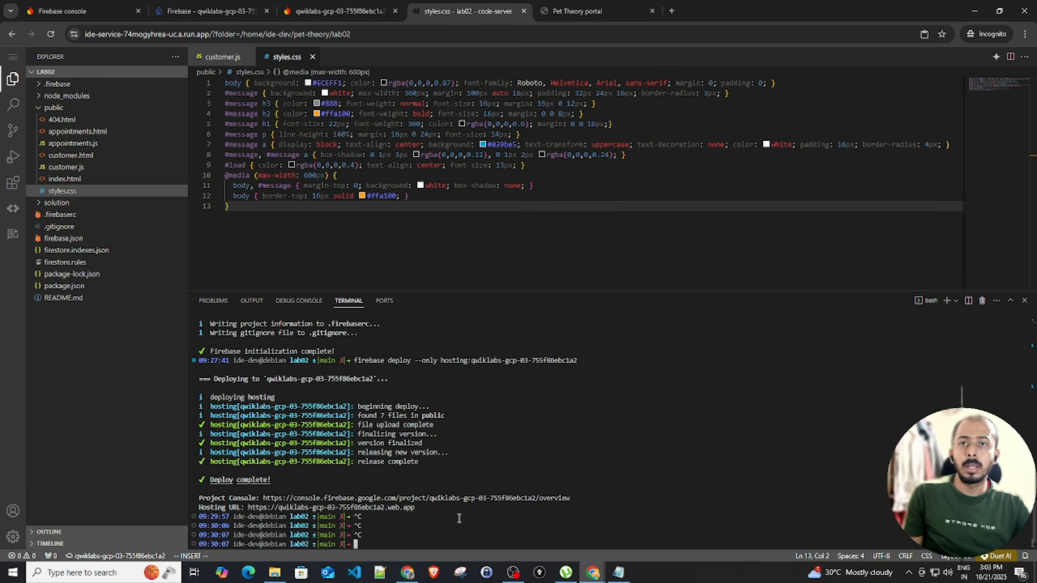
key("Up")
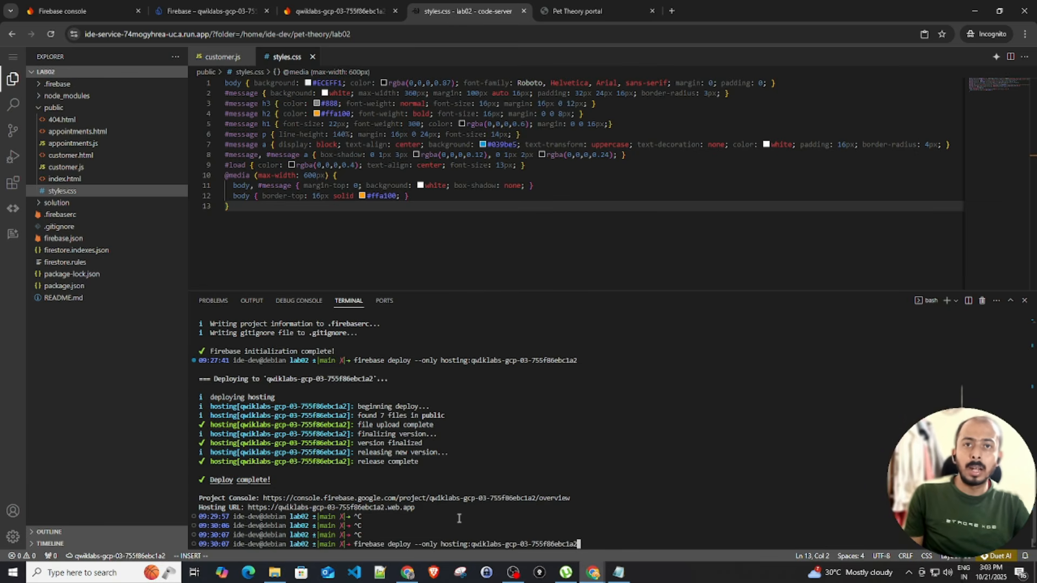
key("Return")
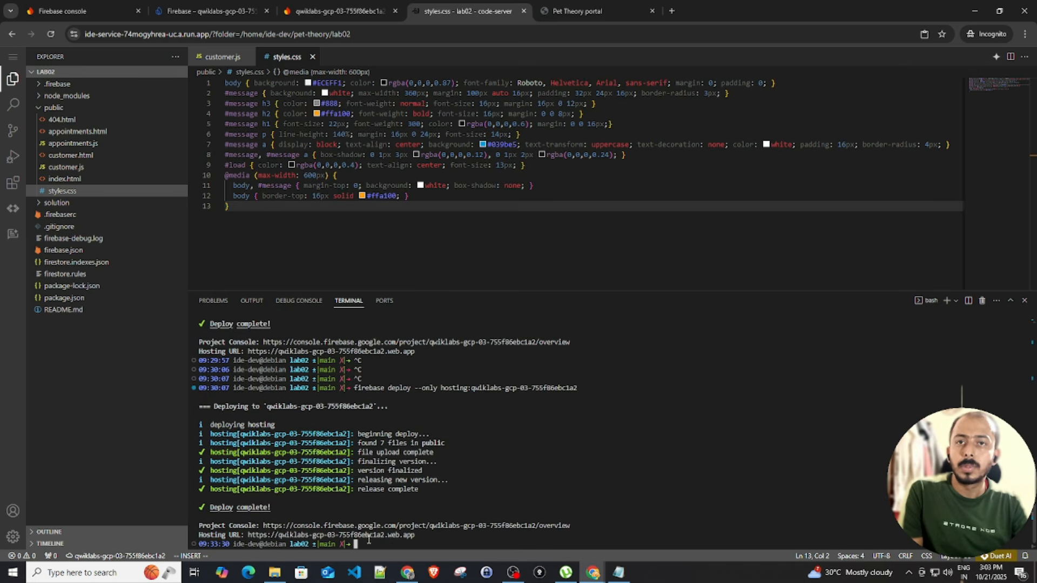
left_click(588, 13)
left_click(49, 33)
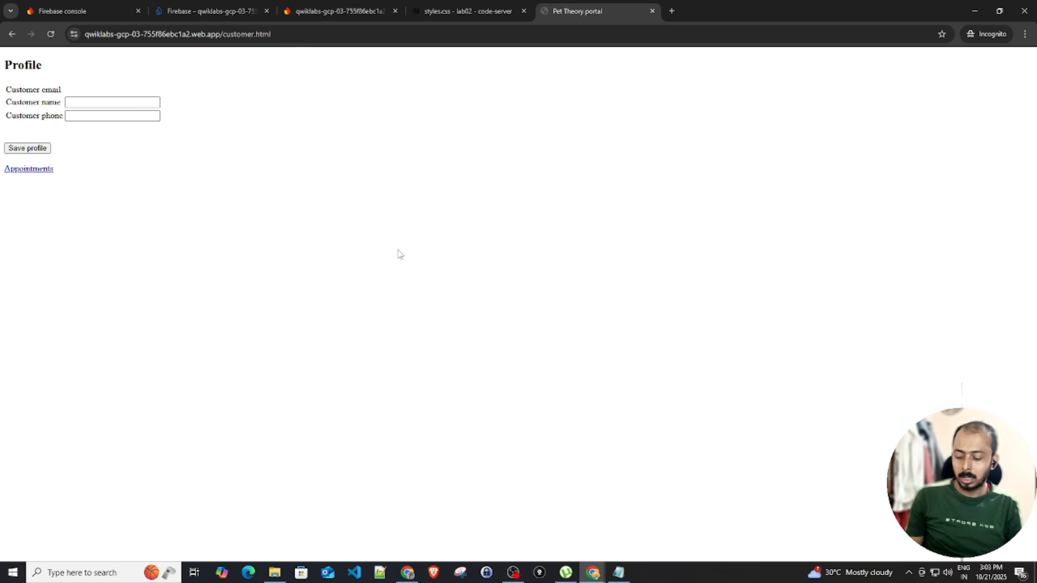
Reload with F5 to show the styled card and select the displayed customer email
key("F5")
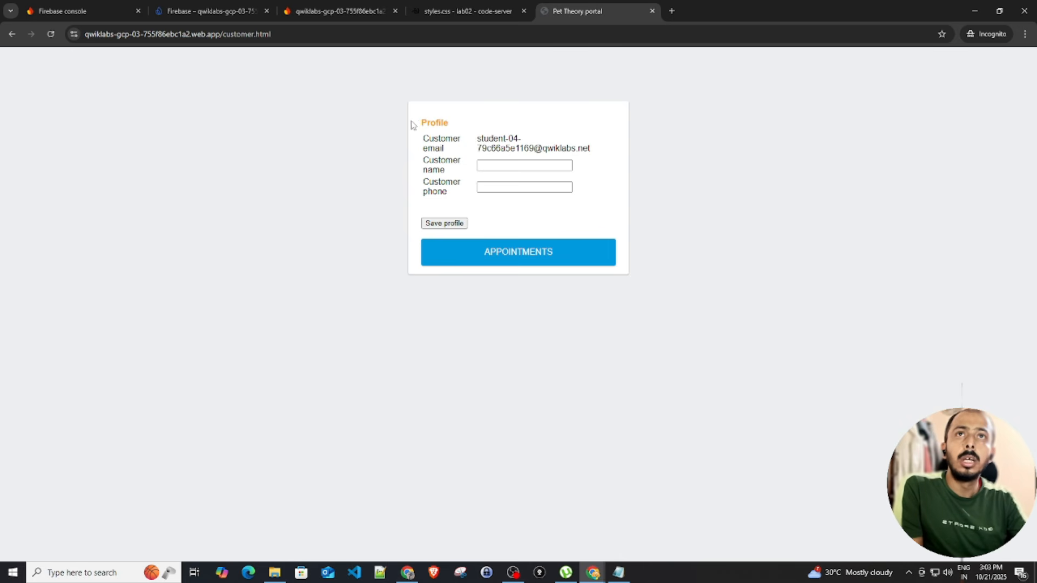
left_click_drag(420, 123, 573, 150)
left_click(581, 149)
double_click(584, 148)
left_click_drag(427, 148, 556, 148)
double_click(555, 148)
triple_click(505, 148)
Enter a customer name and phone number and save the profile
left_click(503, 165)
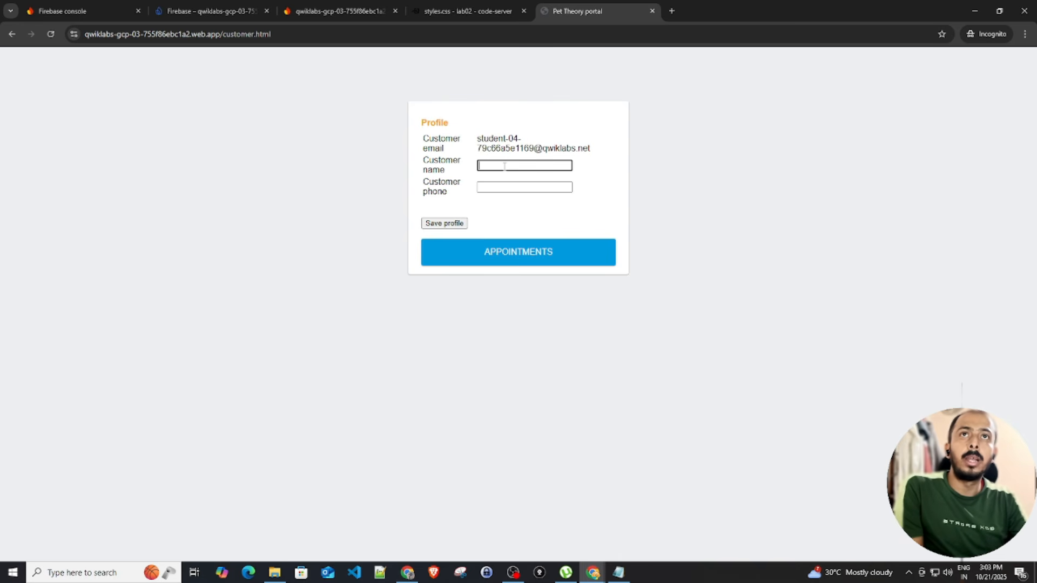
type("jo")
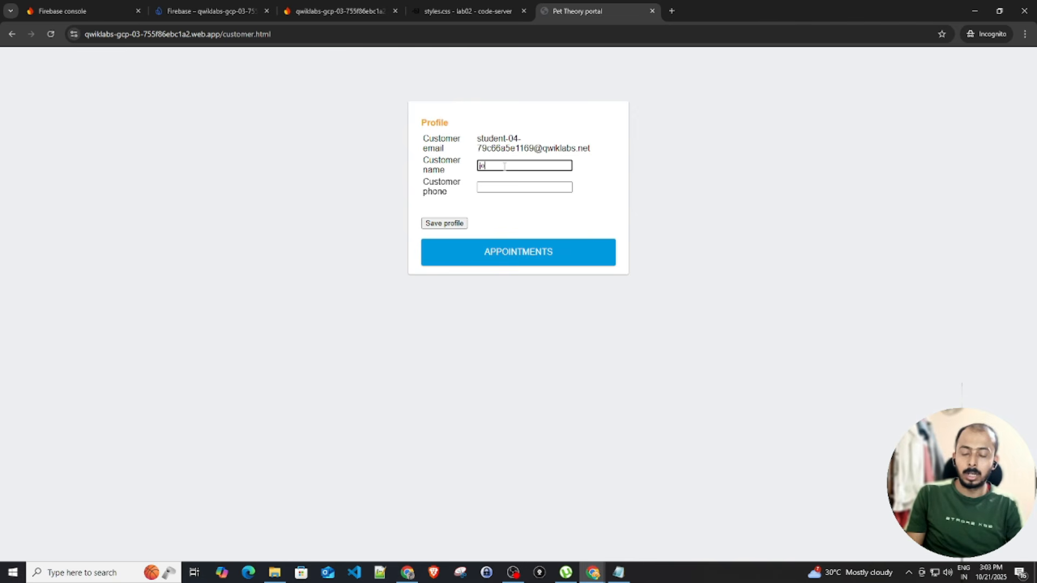
type("hn")
key("Tab")
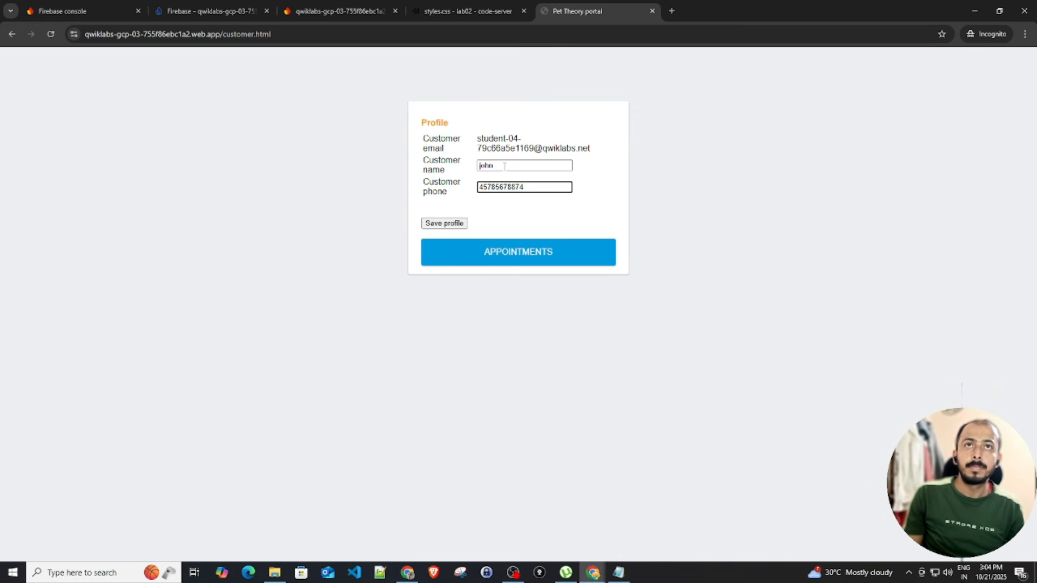
left_click(453, 225)
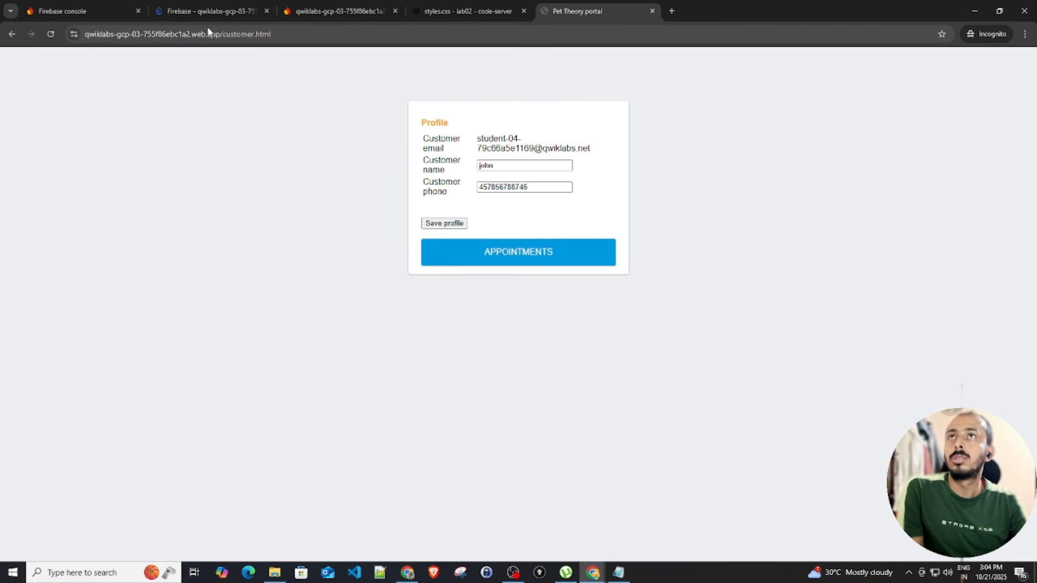
Open the Firestore Database Data view in the Firebase console
left_click(221, 12)
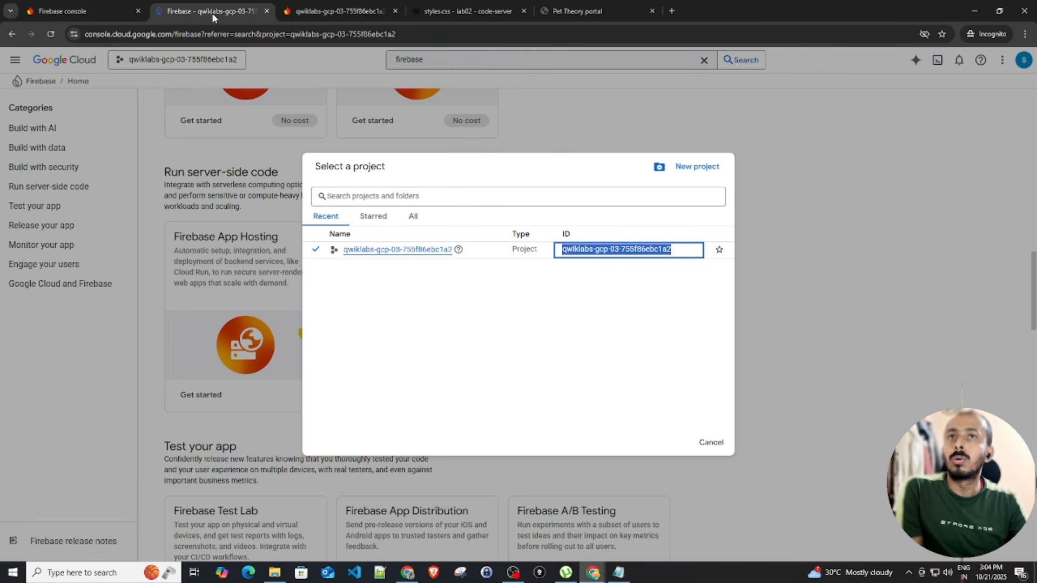
left_click(813, 308)
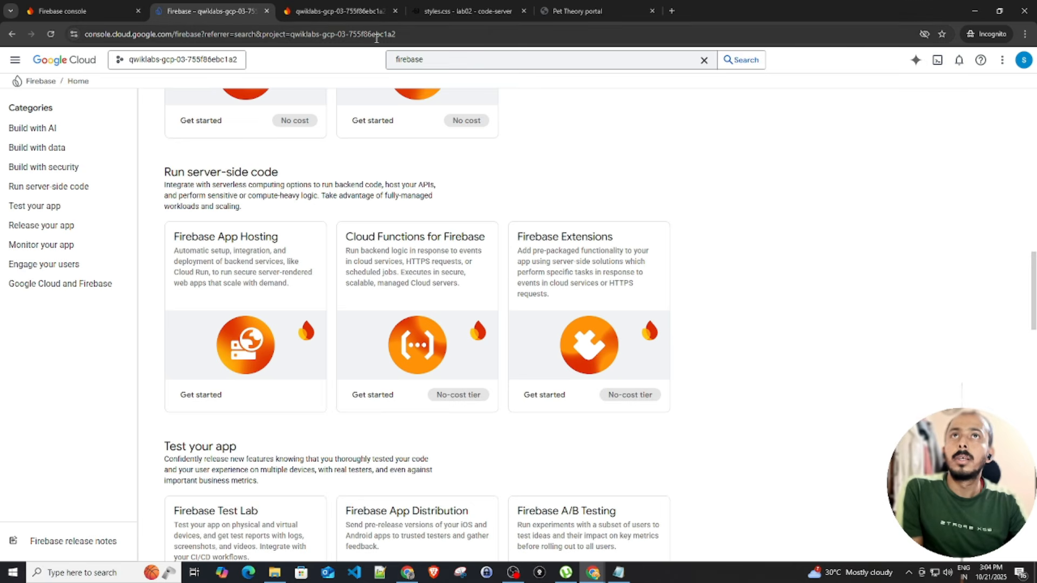
left_click(319, 12)
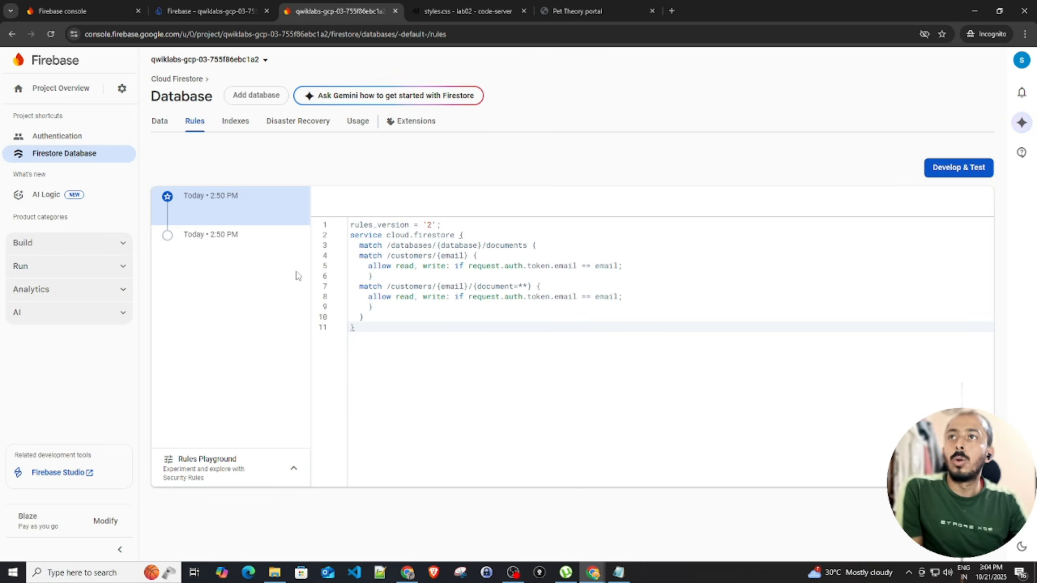
left_click(168, 123)
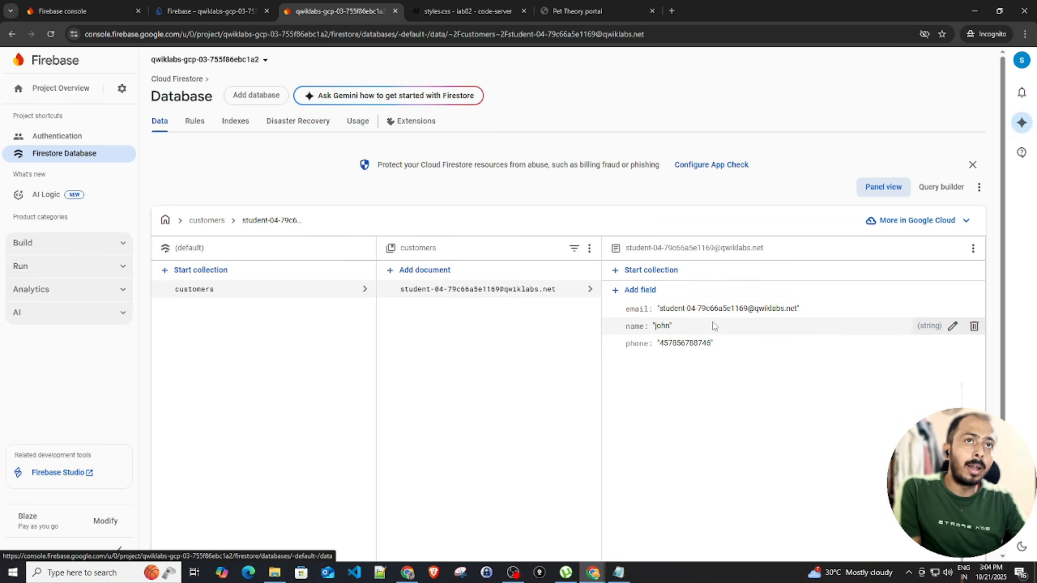
Inspect the saved email and phone values in the customers document
left_click_drag(632, 311, 799, 319)
left_click(798, 317)
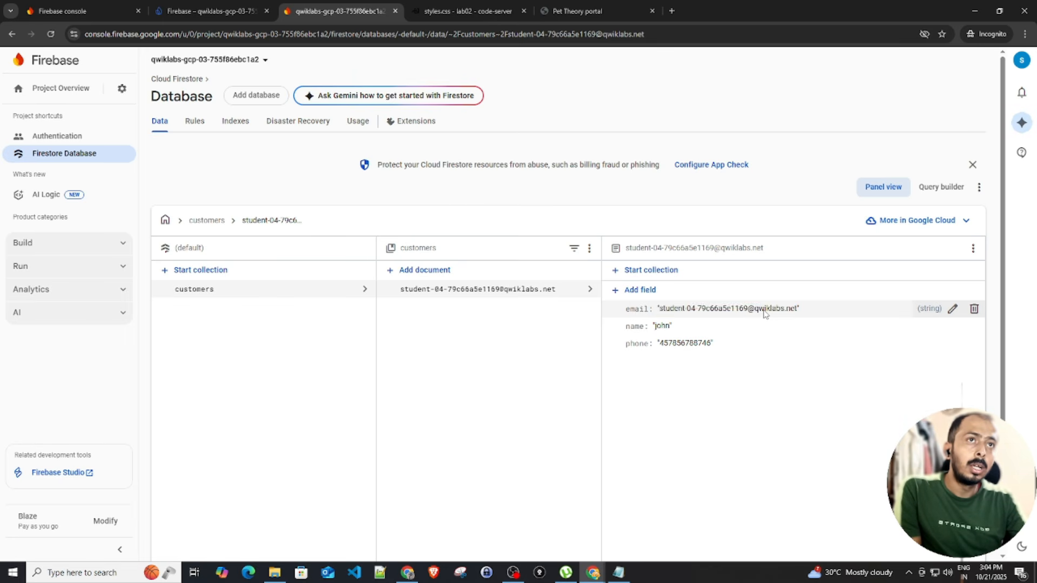
double_click(739, 312)
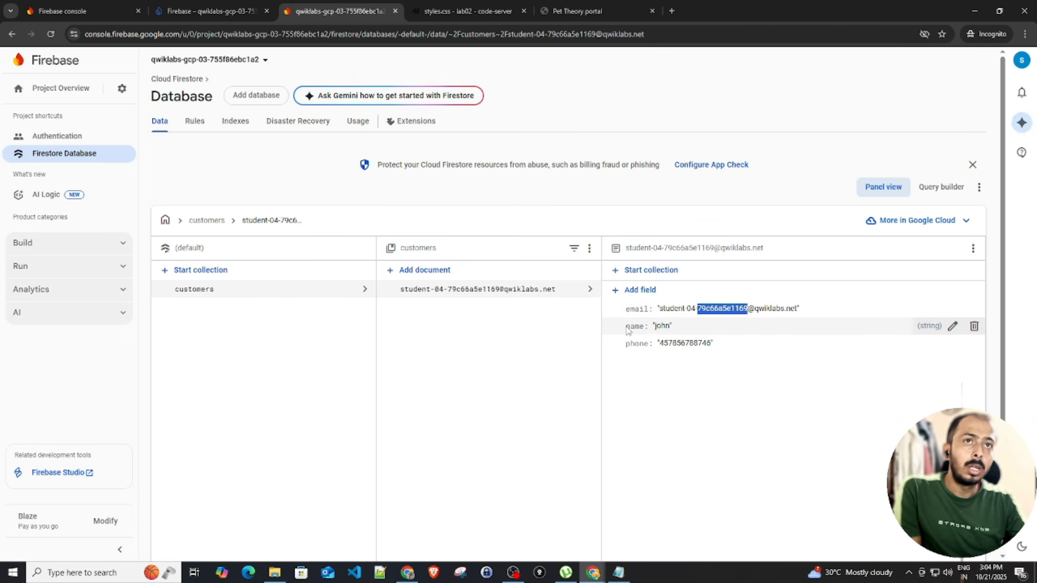
left_click_drag(671, 345, 690, 347)
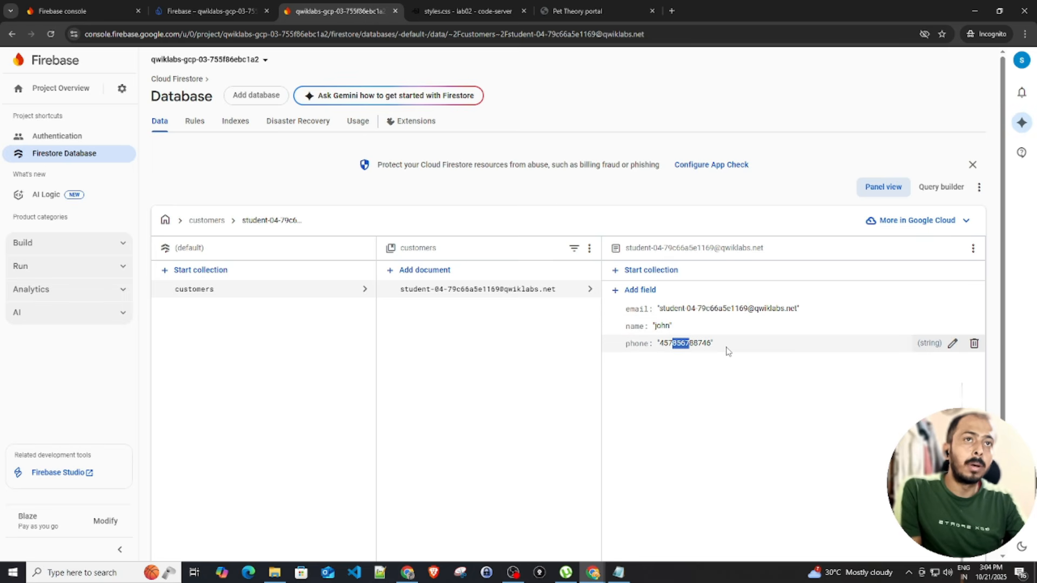
triple_click(681, 343)
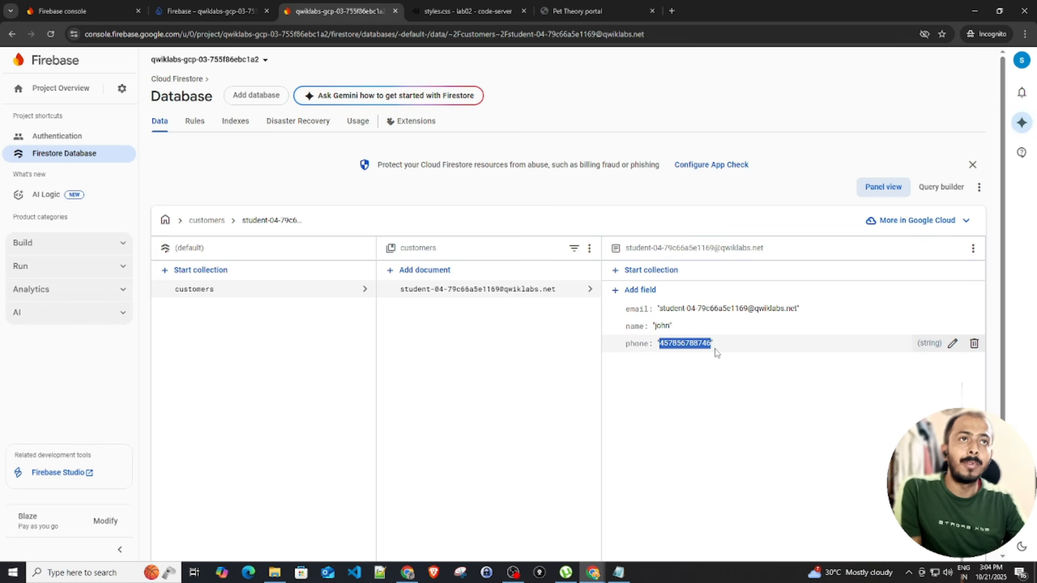